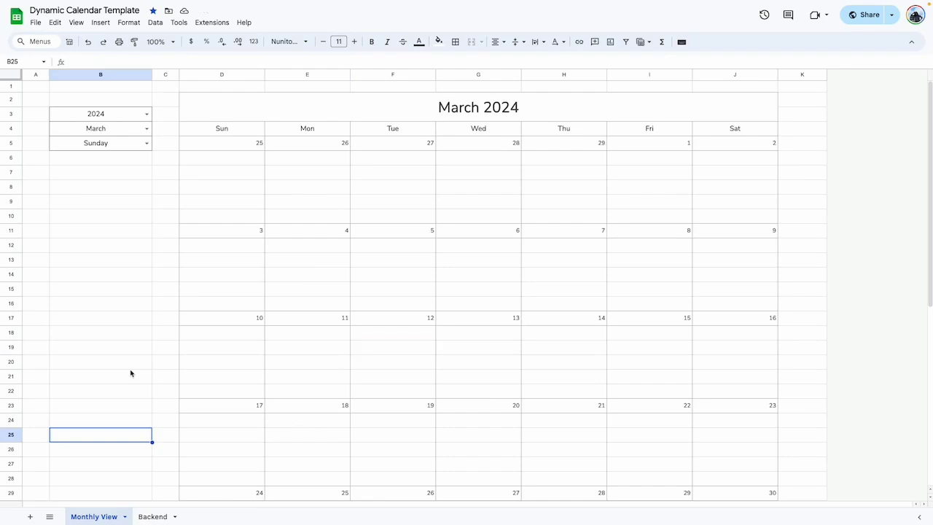
Switch to the 2024 Calendar and To Do List demo spreadsheet and examine the January calendar grid and to-do list.
{"action": "key", "text": "ctrl+Up"}
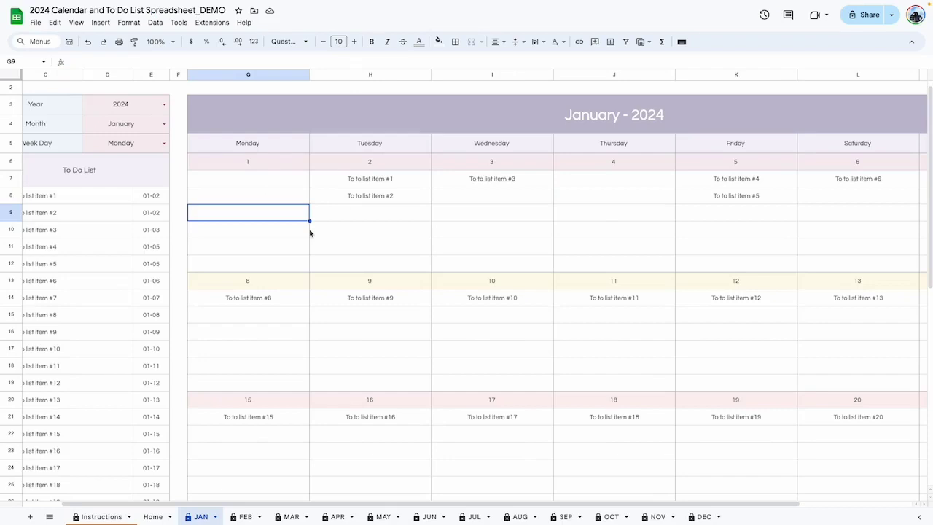
{"action": "left_click", "coordinate": [252, 244]}
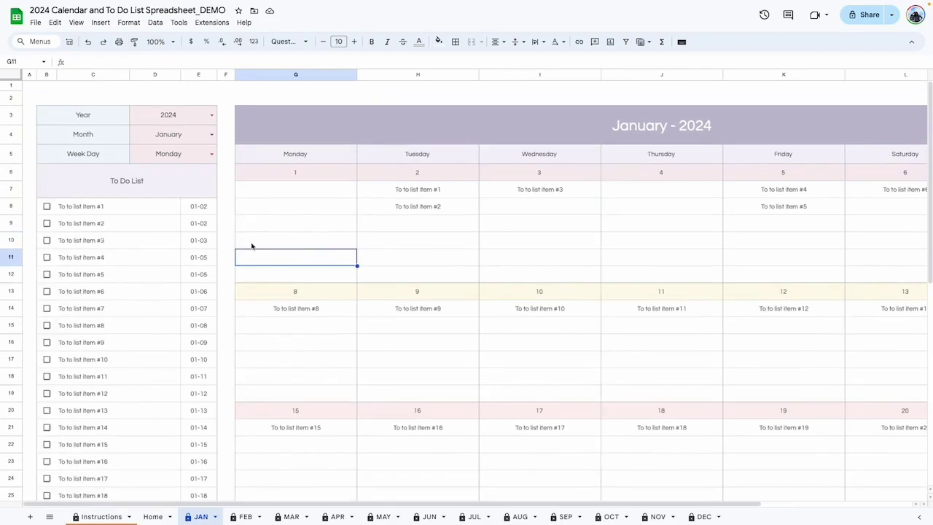
{"action": "left_click", "coordinate": [307, 358]}
{"action": "scroll", "coordinate": [308, 358], "scroll_direction": "right", "scroll_amount": 5}
{"action": "scroll", "coordinate": [307, 358], "scroll_direction": "down", "scroll_amount": 2}
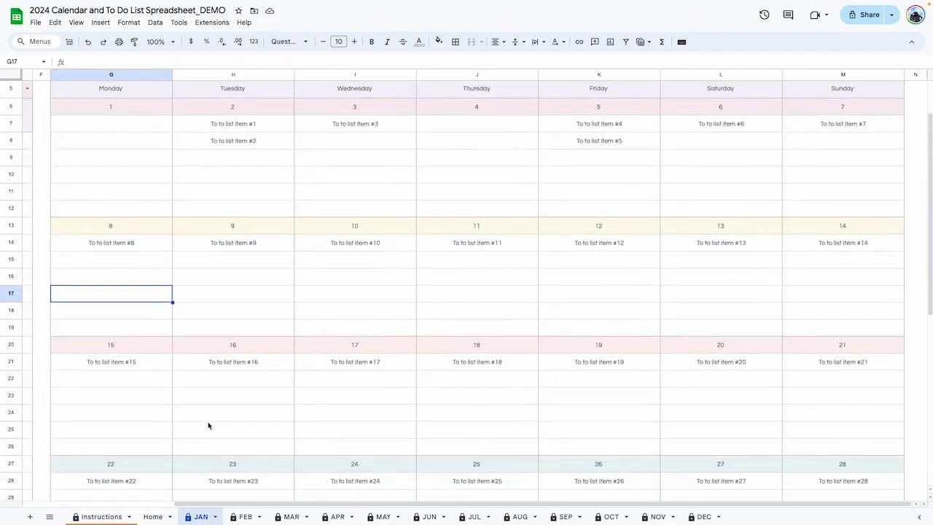
View the FEB, MAR and APR sheets in turn and examine the April calendar layout.
{"action": "left_click", "coordinate": [243, 516]}
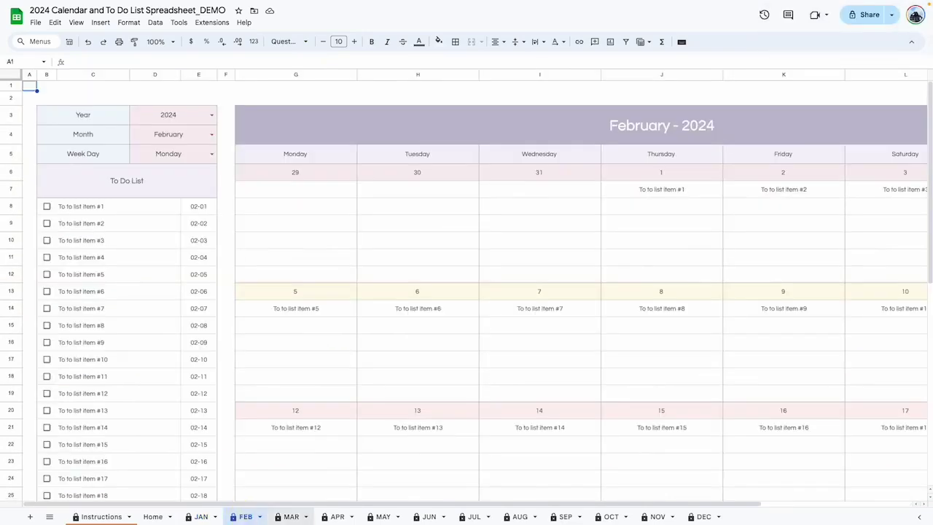
{"action": "left_click", "coordinate": [292, 518]}
{"action": "left_click", "coordinate": [341, 520]}
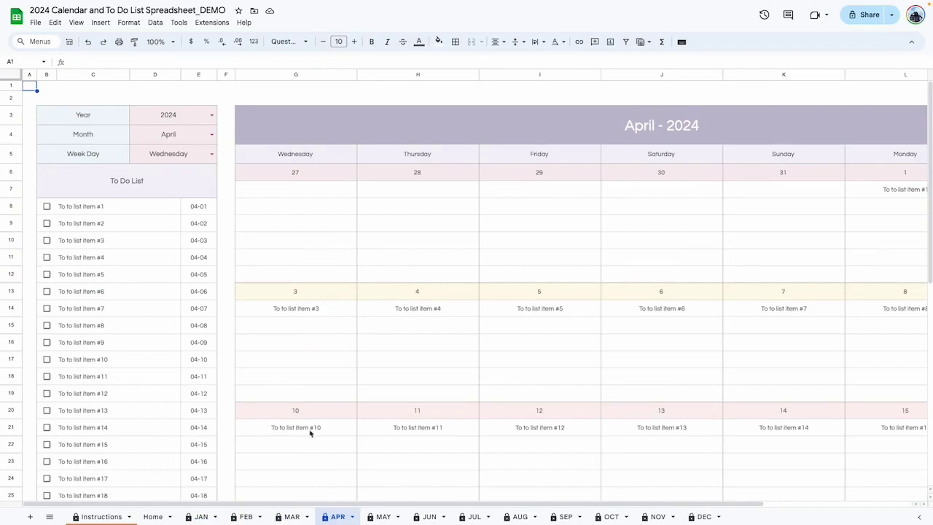
{"action": "left_click", "coordinate": [312, 378]}
{"action": "left_click", "coordinate": [314, 349]}
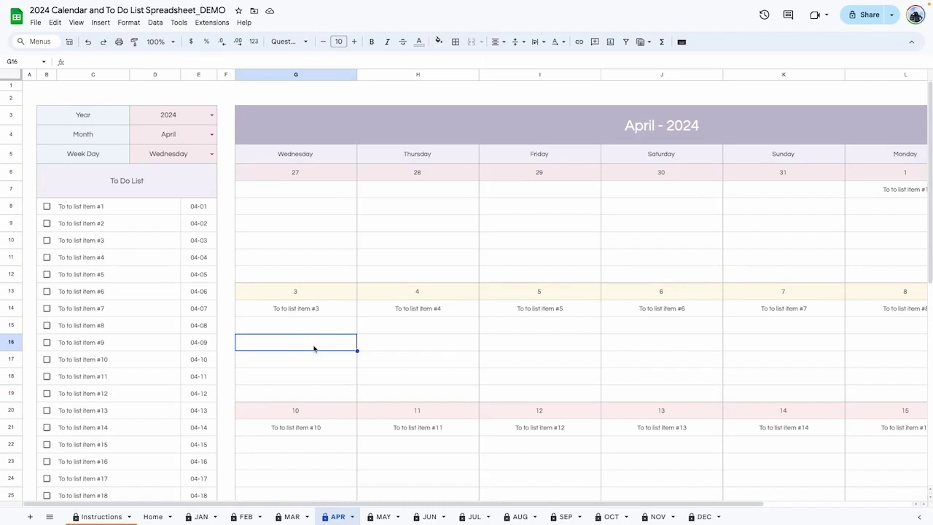
{"action": "scroll", "coordinate": [340, 209], "scroll_direction": "right", "scroll_amount": 3}
{"action": "scroll", "coordinate": [340, 208], "scroll_direction": "down", "scroll_amount": 2}
{"action": "scroll", "coordinate": [340, 208], "scroll_direction": "up", "scroll_amount": 2}
{"action": "scroll", "coordinate": [292, 183], "scroll_direction": "left", "scroll_amount": 3}
Set the APR sheet's month to January and its week day to Sunday.
{"action": "left_click", "coordinate": [211, 134]}
{"action": "left_click", "coordinate": [166, 150]}
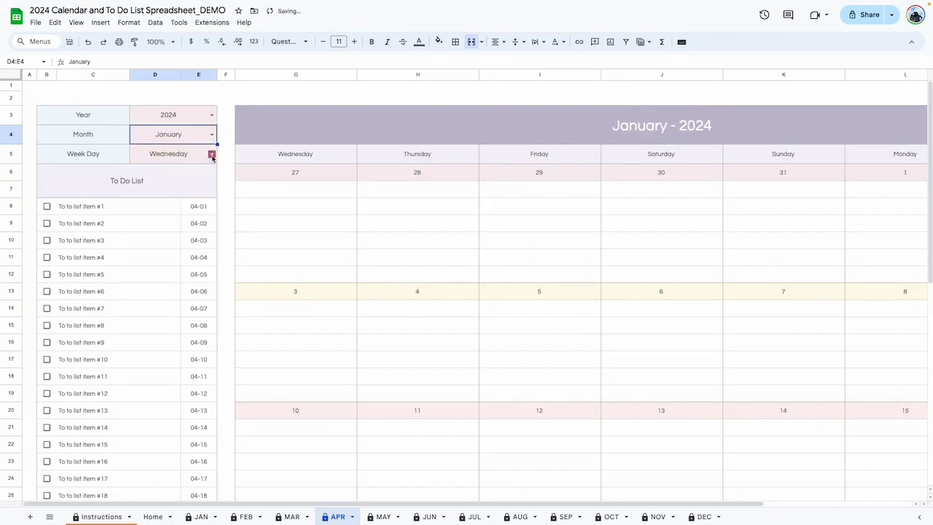
{"action": "left_click", "coordinate": [212, 154]}
{"action": "left_click", "coordinate": [162, 196]}
{"action": "left_click", "coordinate": [211, 154]}
{"action": "left_click", "coordinate": [156, 252]}
{"action": "left_click", "coordinate": [281, 240]}
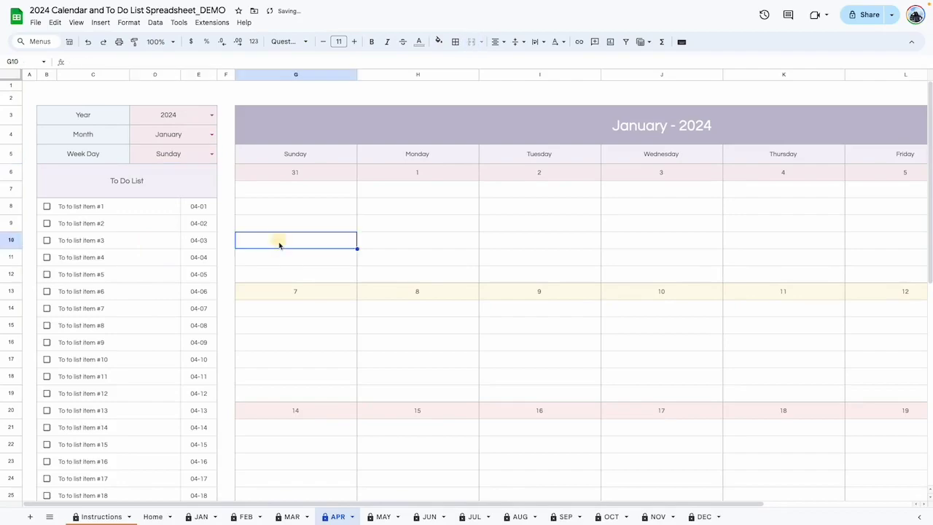
Examine the updated calendar grid and the item and date columns of the to-do list.
{"action": "scroll", "coordinate": [280, 244], "scroll_direction": "right", "scroll_amount": 1}
{"action": "scroll", "coordinate": [280, 244], "scroll_direction": "down", "scroll_amount": 1}
{"action": "scroll", "coordinate": [279, 245], "scroll_direction": "up", "scroll_amount": 1}
{"action": "scroll", "coordinate": [280, 244], "scroll_direction": "left", "scroll_amount": 1}
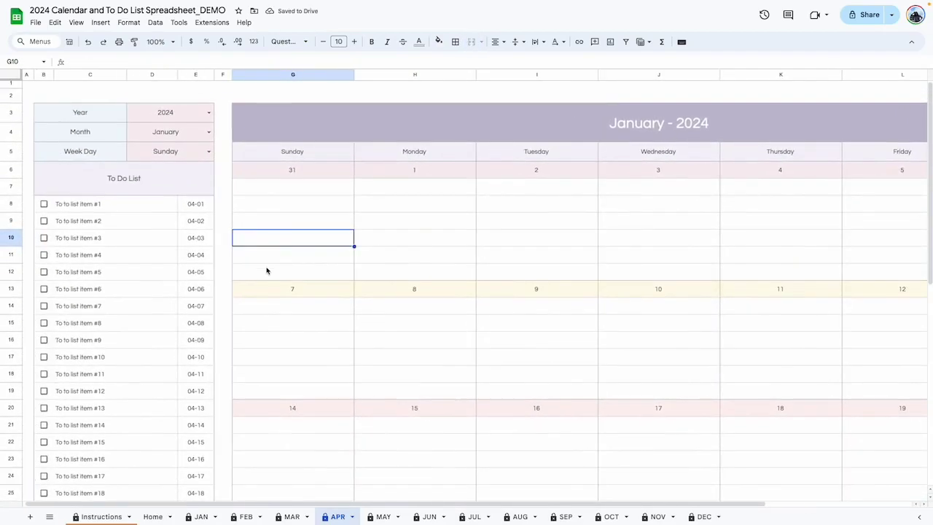
{"action": "left_click", "coordinate": [267, 272]}
{"action": "left_click", "coordinate": [267, 271]}
{"action": "scroll", "coordinate": [116, 241], "scroll_direction": "right", "scroll_amount": 1}
{"action": "scroll", "coordinate": [117, 241], "scroll_direction": "down", "scroll_amount": 1}
{"action": "scroll", "coordinate": [117, 243], "scroll_direction": "up", "scroll_amount": 1}
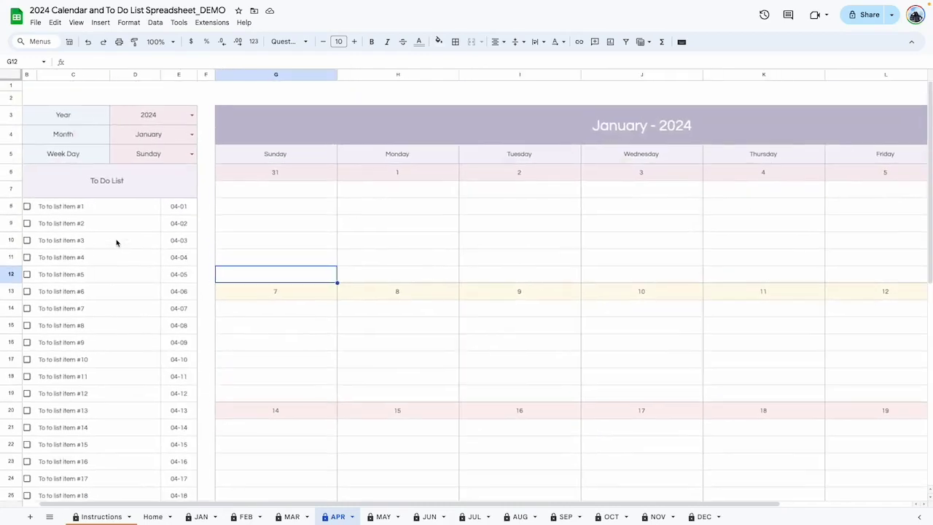
{"action": "scroll", "coordinate": [116, 242], "scroll_direction": "left", "scroll_amount": 1}
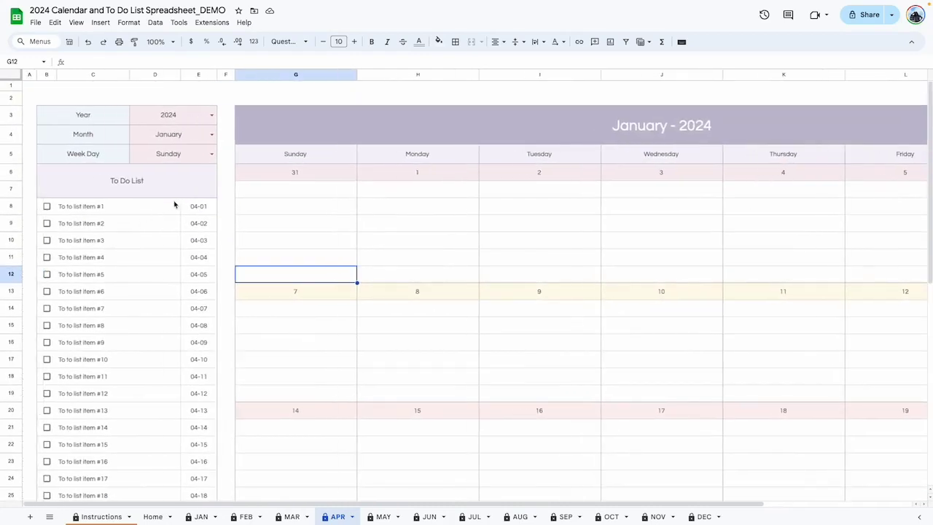
{"action": "left_click", "coordinate": [112, 208]}
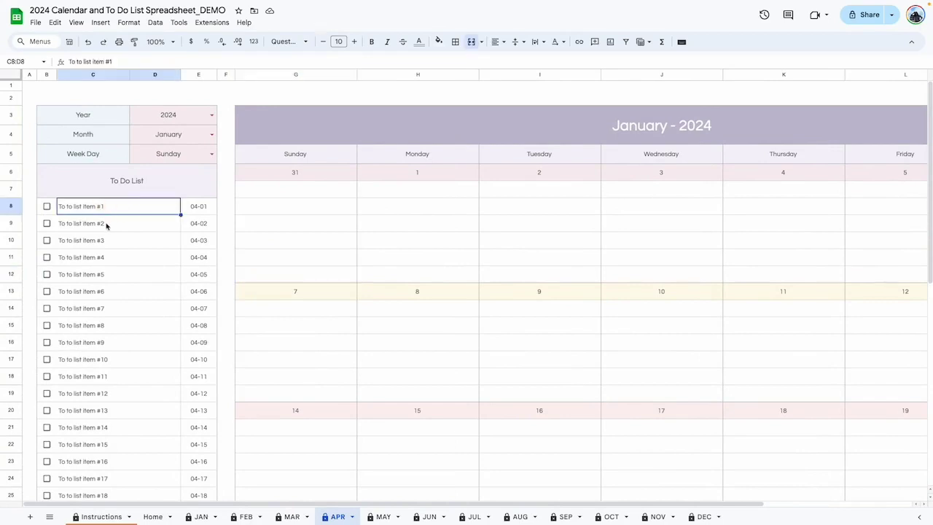
{"action": "left_click", "coordinate": [106, 225]}
{"action": "left_click", "coordinate": [210, 212]}
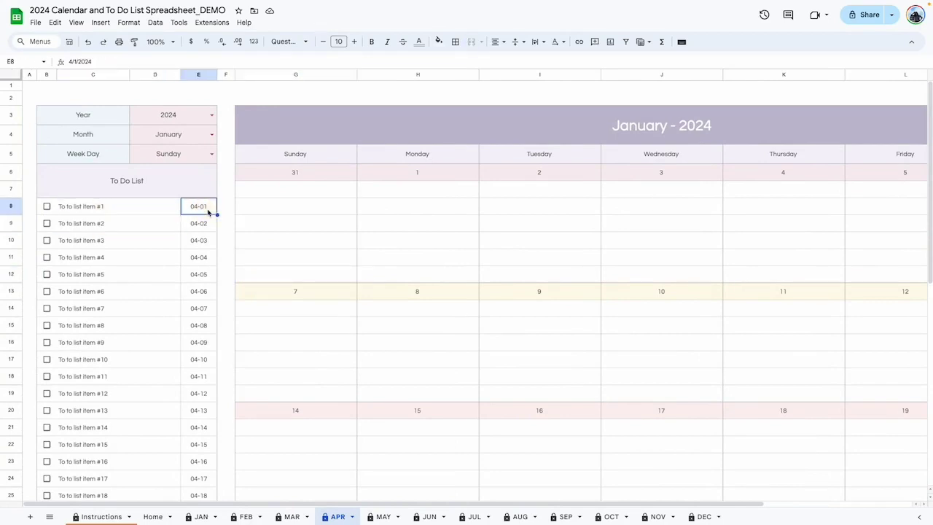
{"action": "left_click", "coordinate": [420, 342]}
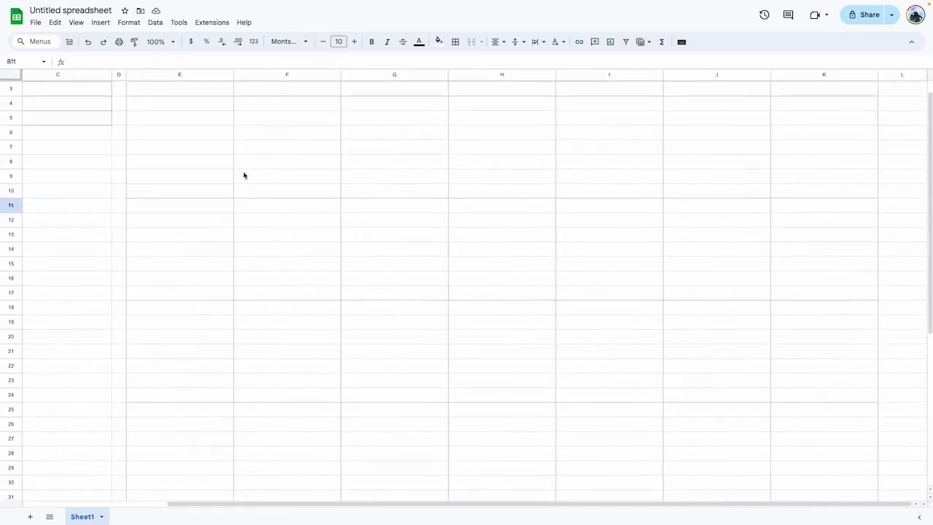
In the untitled spreadsheet, resize columns E through K to a larger uniform pixel width.
{"action": "scroll", "coordinate": [244, 175], "scroll_direction": "right", "scroll_amount": 3}
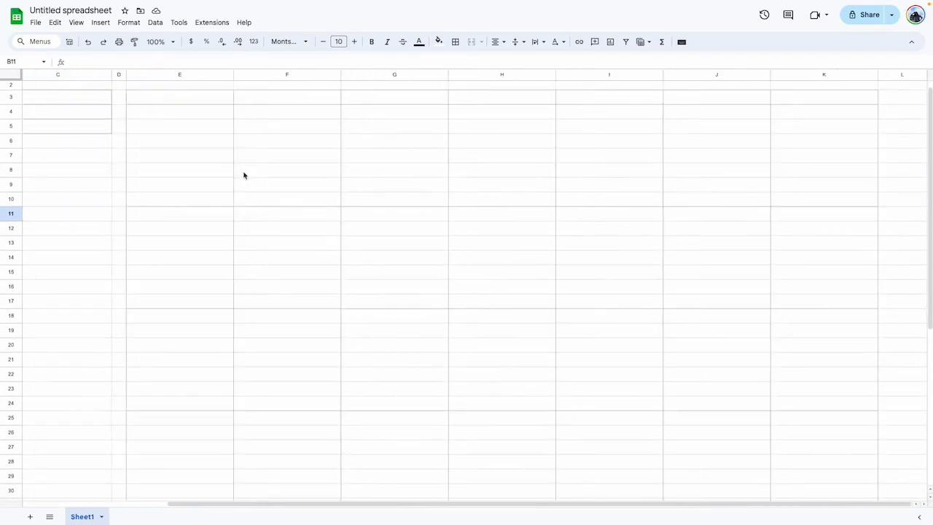
{"action": "scroll", "coordinate": [244, 175], "scroll_direction": "up", "scroll_amount": 1}
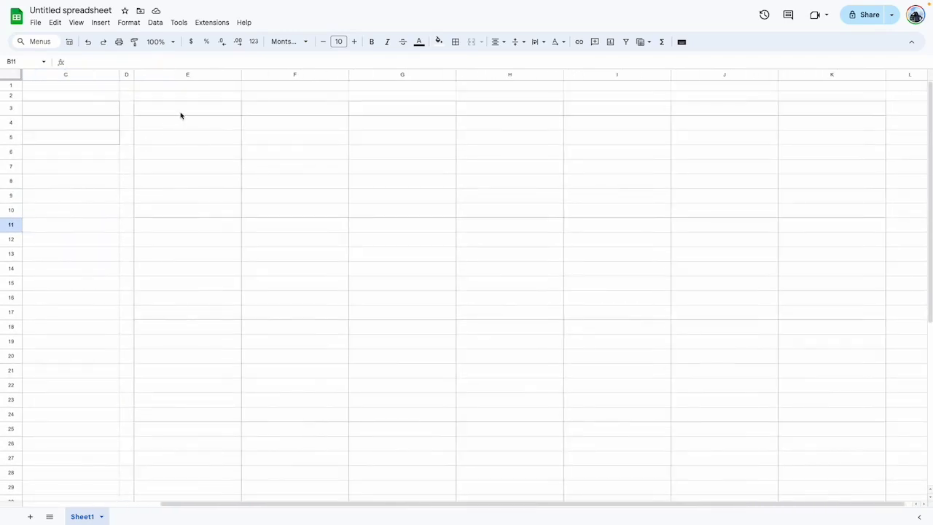
{"action": "left_click", "coordinate": [190, 75]}
{"action": "mouse_move", "coordinate": [255, 79]}
{"action": "left_mouse_down"}
{"action": "mouse_move", "coordinate": [285, 77]}
{"action": "mouse_move", "coordinate": [271, 78]}
{"action": "left_mouse_up"}
{"action": "left_click", "coordinate": [304, 194]}
{"action": "left_click_drag", "start_coordinate": [186, 76], "coordinate": [803, 94]}
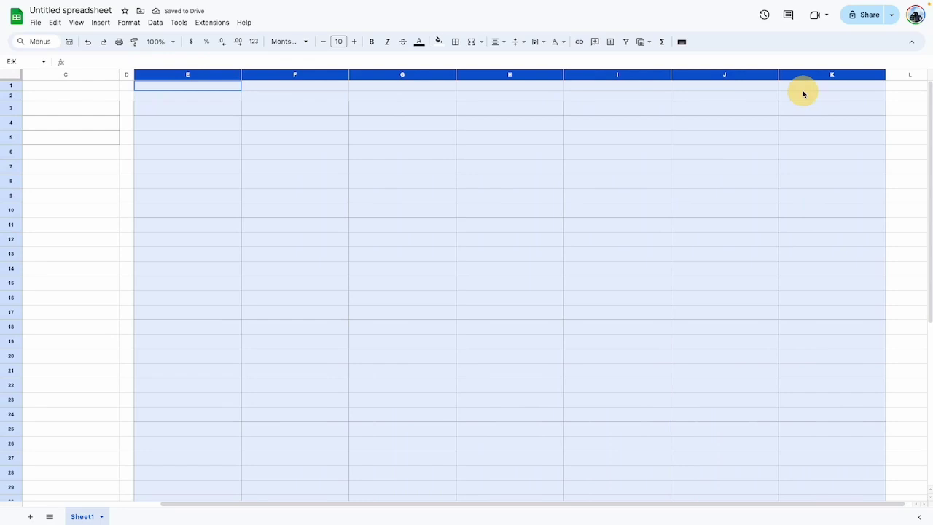
{"action": "scroll", "coordinate": [685, 111], "scroll_direction": "down", "scroll_amount": 1}
{"action": "scroll", "coordinate": [686, 110], "scroll_direction": "up", "scroll_amount": 1}
{"action": "scroll", "coordinate": [425, 77], "scroll_direction": "left", "scroll_amount": 3}
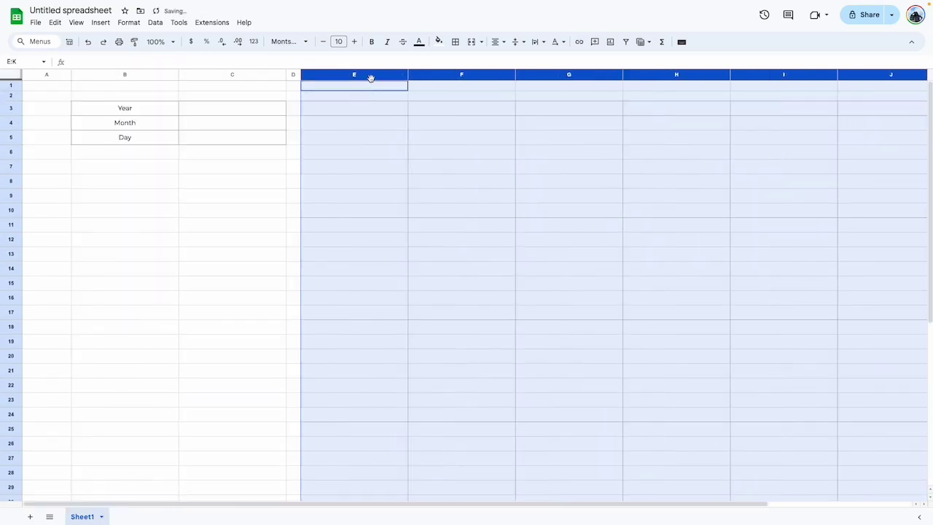
{"action": "right_click", "coordinate": [371, 78]}
{"action": "left_click", "coordinate": [427, 238]}
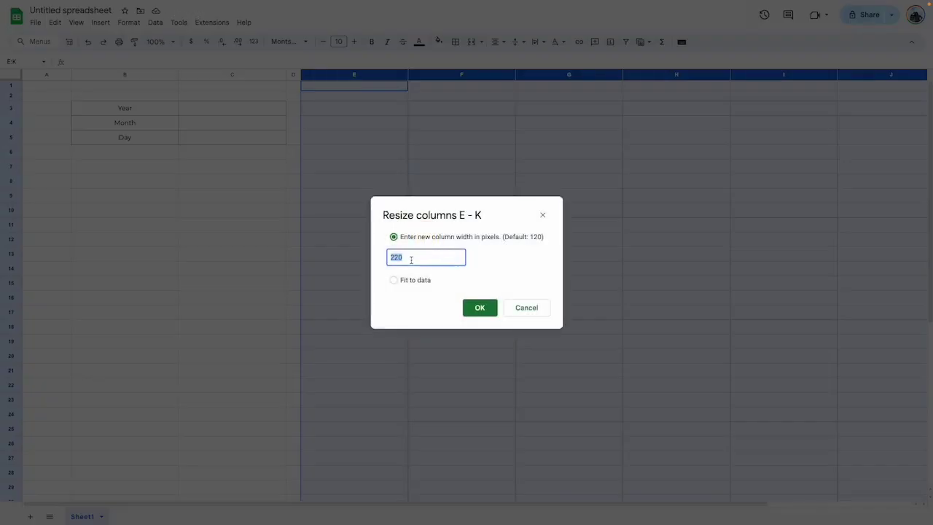
{"action": "type", "text": "115"}
{"action": "key", "text": "Return"}
{"action": "left_click", "coordinate": [356, 310]}
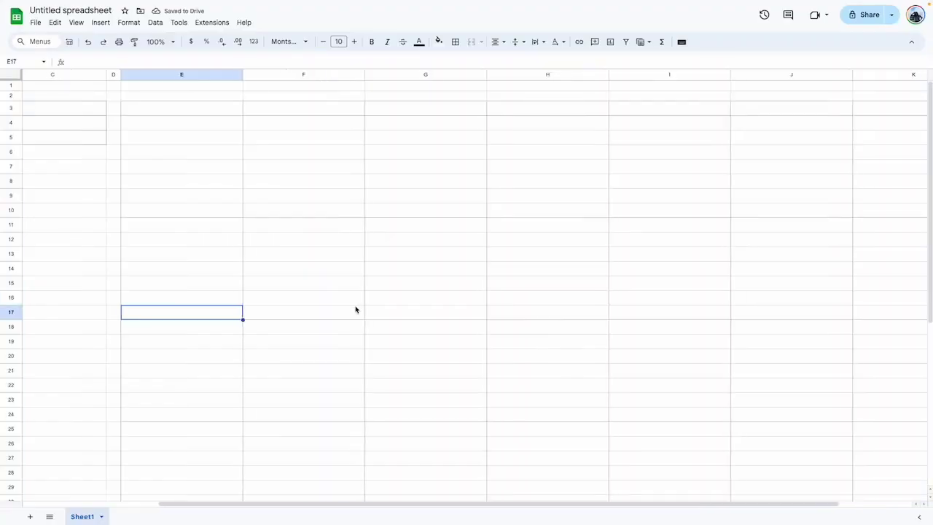
{"action": "scroll", "coordinate": [356, 310], "scroll_direction": "right", "scroll_amount": 3}
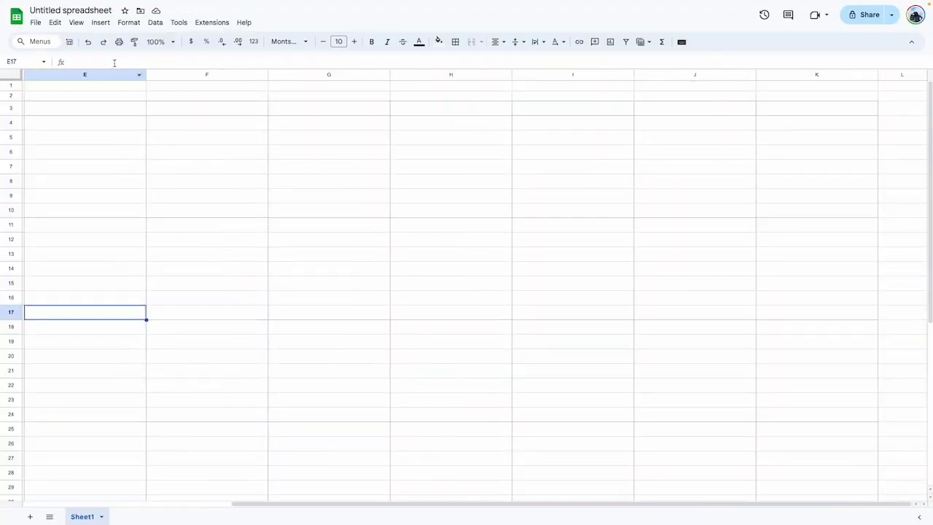
Narrow columns E through K together to a smaller equal width so the calendar grid takes less space.
{"action": "left_click_drag", "start_coordinate": [98, 77], "coordinate": [823, 111]}
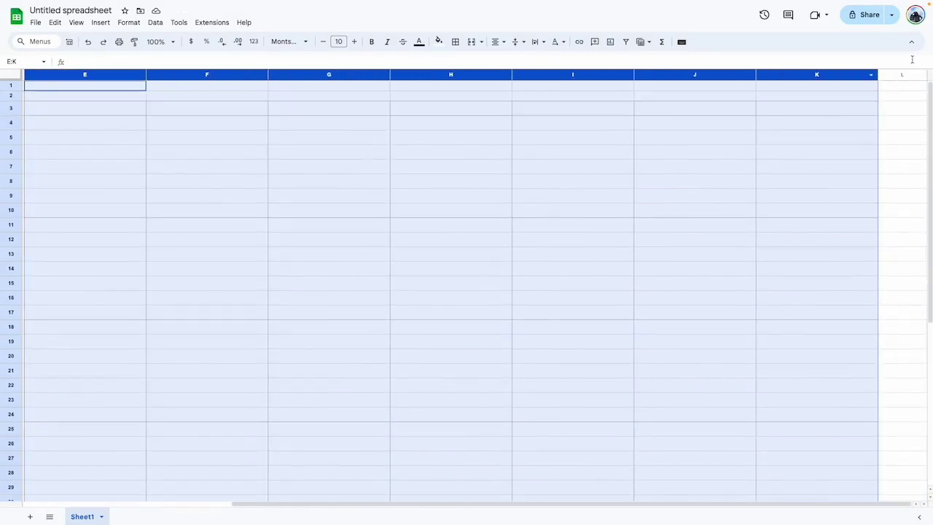
{"action": "left_click_drag", "start_coordinate": [877, 74], "coordinate": [869, 75]}
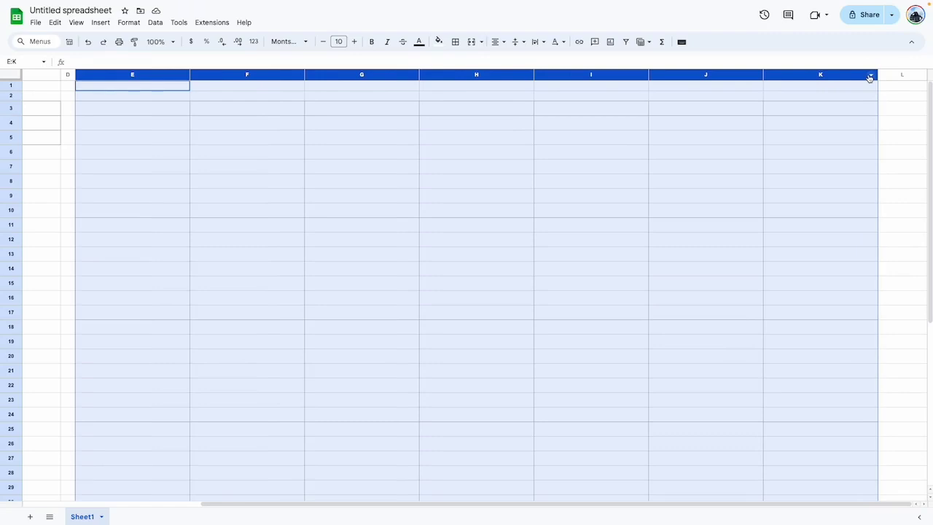
{"action": "left_click_drag", "start_coordinate": [878, 75], "coordinate": [883, 75]}
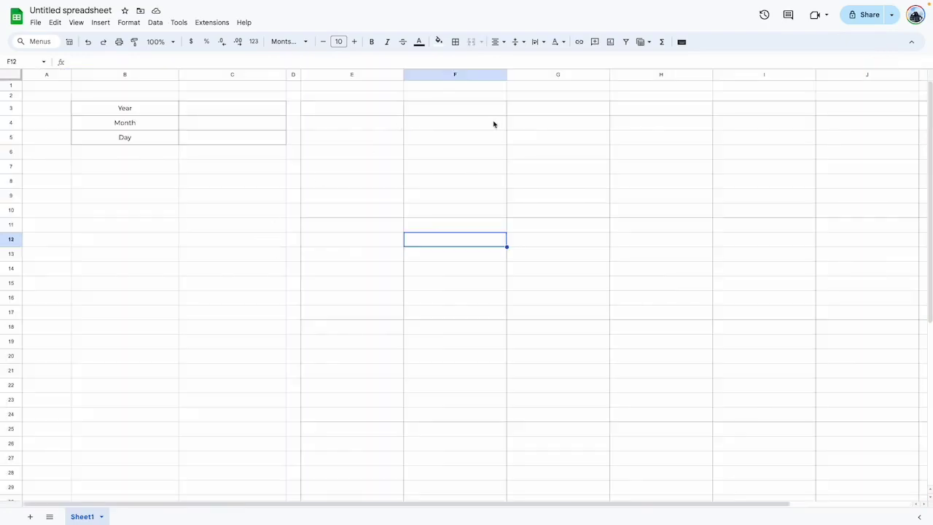
{"action": "scroll", "coordinate": [612, 218], "scroll_direction": "right", "scroll_amount": 4}
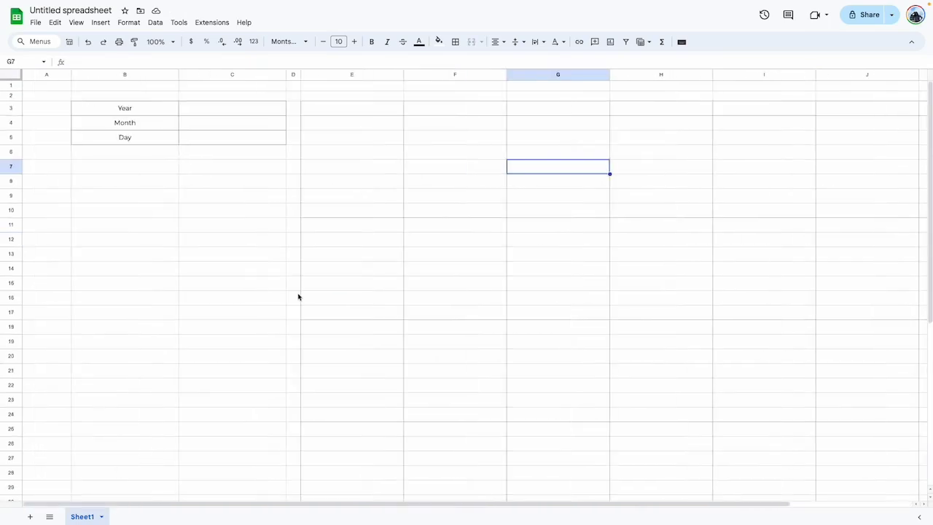
Hide the gridlines on Sheet1.
{"action": "left_click", "coordinate": [76, 22]}
{"action": "mouse_move", "coordinate": [200, 39]}
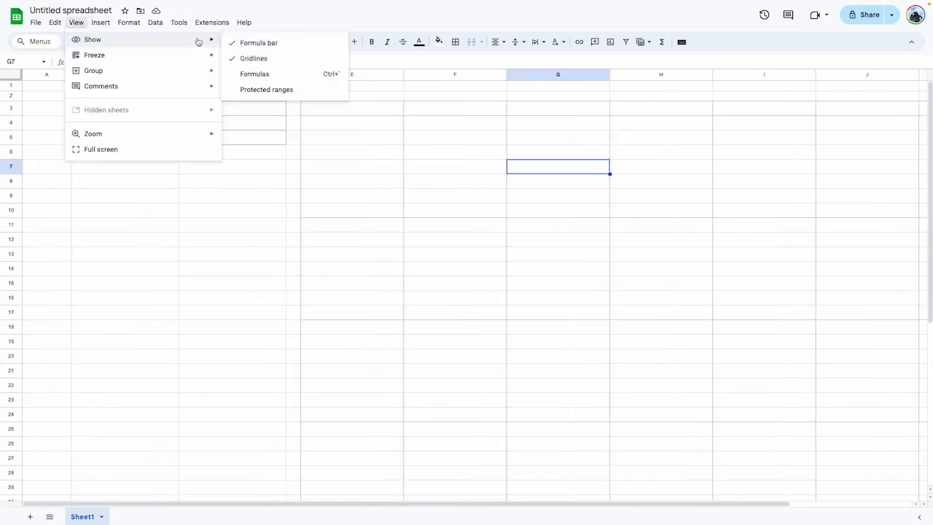
{"action": "left_click", "coordinate": [250, 58]}
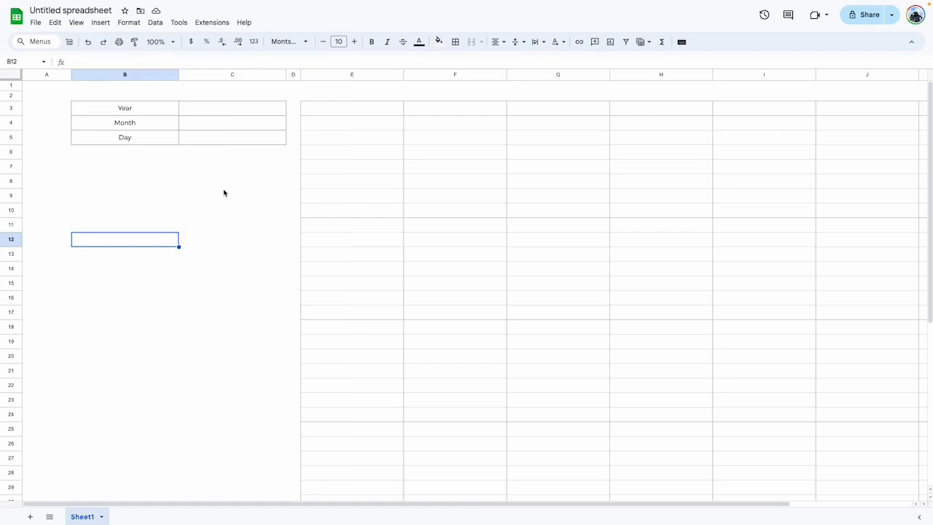
{"action": "scroll", "coordinate": [225, 193], "scroll_direction": "right", "scroll_amount": 3}
{"action": "scroll", "coordinate": [224, 193], "scroll_direction": "down", "scroll_amount": 6}
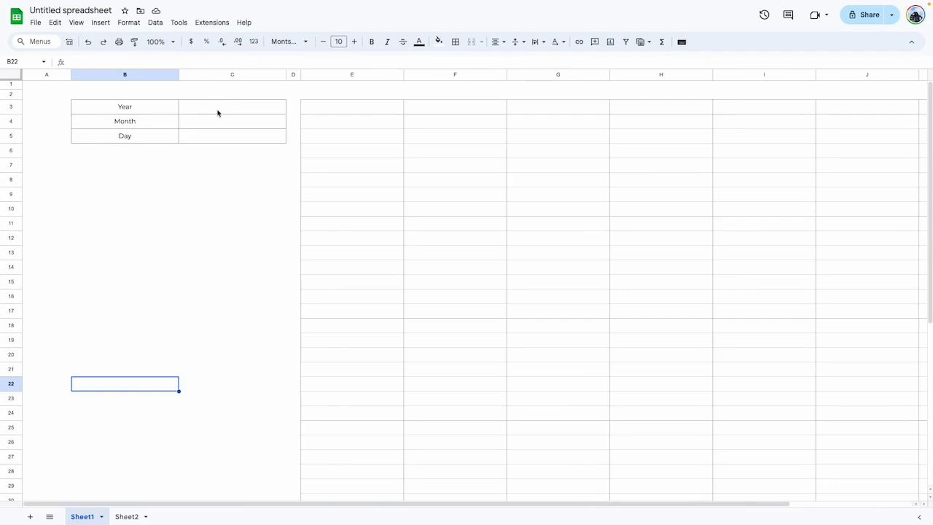
{"action": "left_click", "coordinate": [217, 113]}
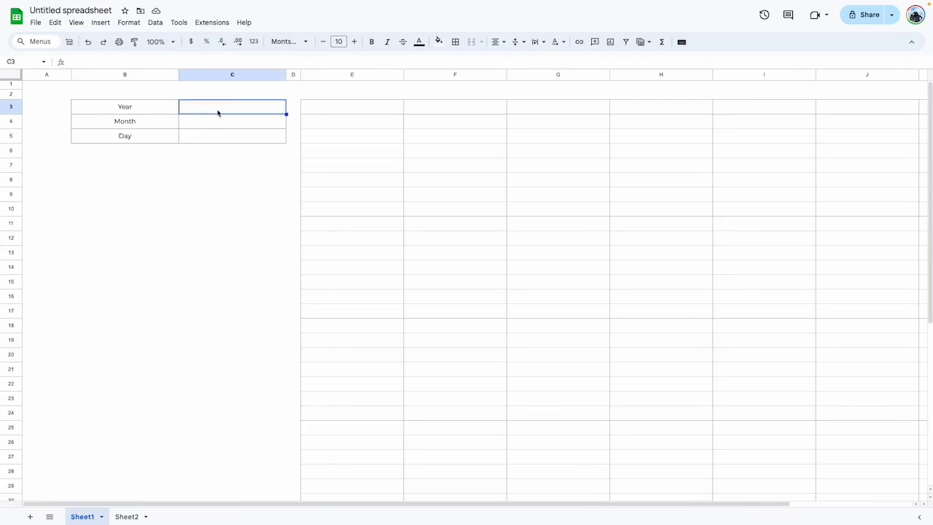
{"action": "left_click", "coordinate": [216, 123]}
{"action": "left_click", "coordinate": [216, 139]}
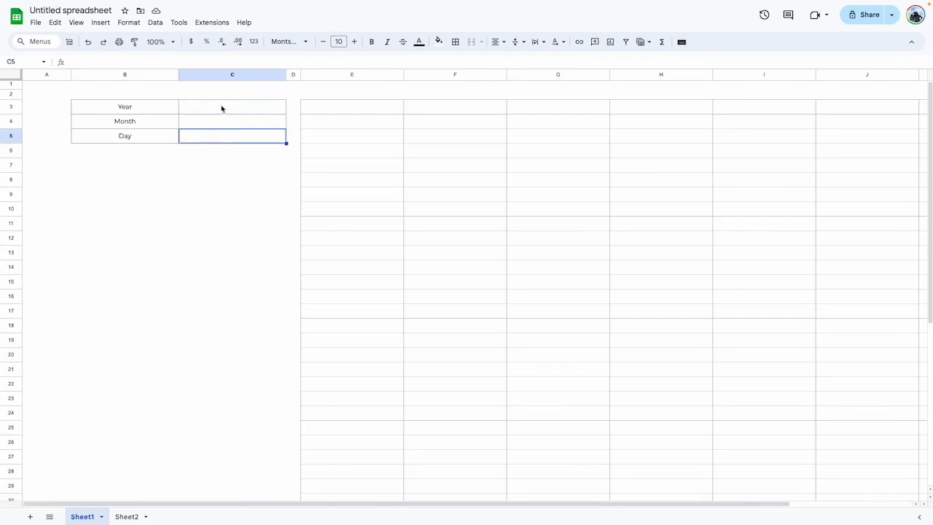
{"action": "left_click", "coordinate": [222, 108]}
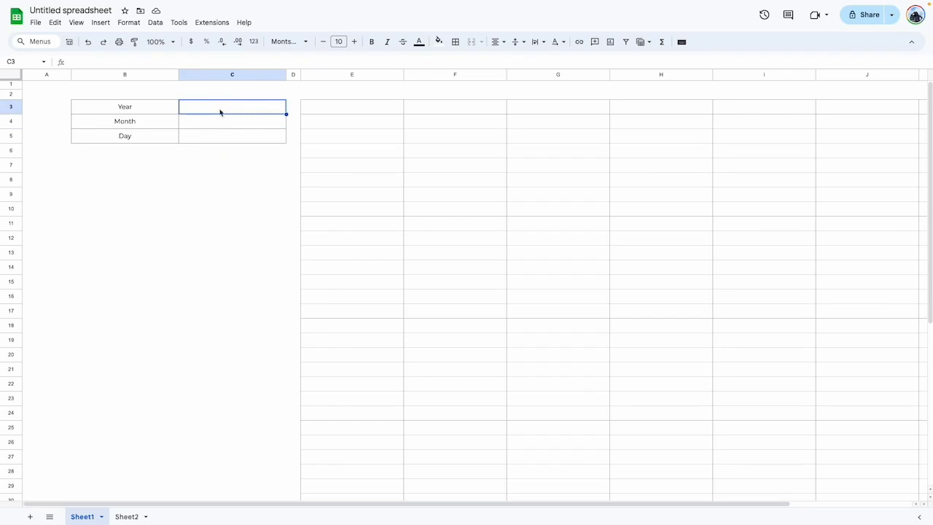
{"action": "left_click", "coordinate": [219, 121]}
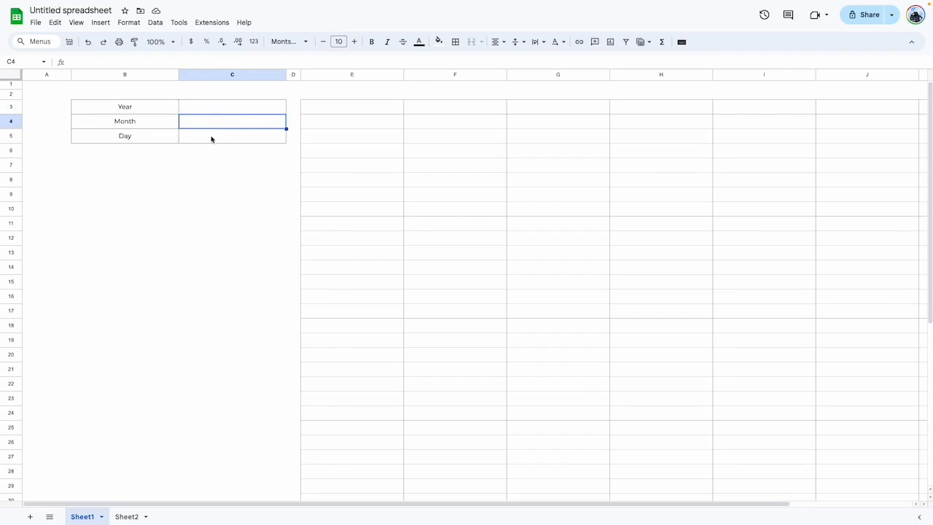
{"action": "left_click", "coordinate": [211, 136]}
Add a dropdown to cell C3 beside the Year label.
{"action": "left_click", "coordinate": [200, 110]}
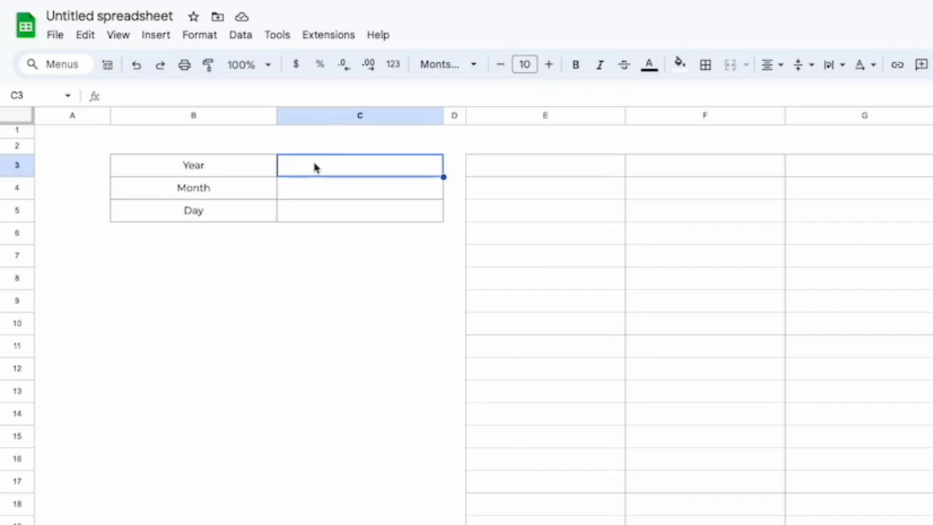
{"action": "right_click", "coordinate": [315, 167]}
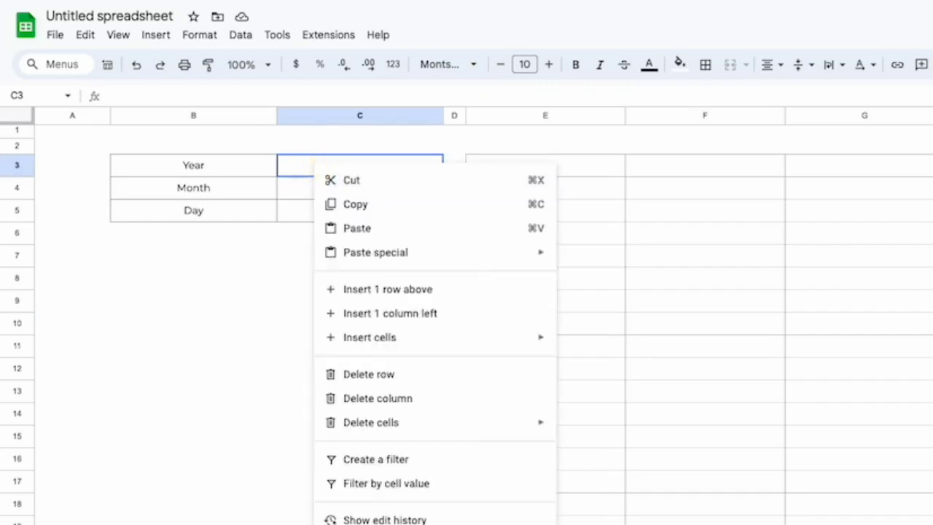
{"action": "left_click", "coordinate": [376, 521]}
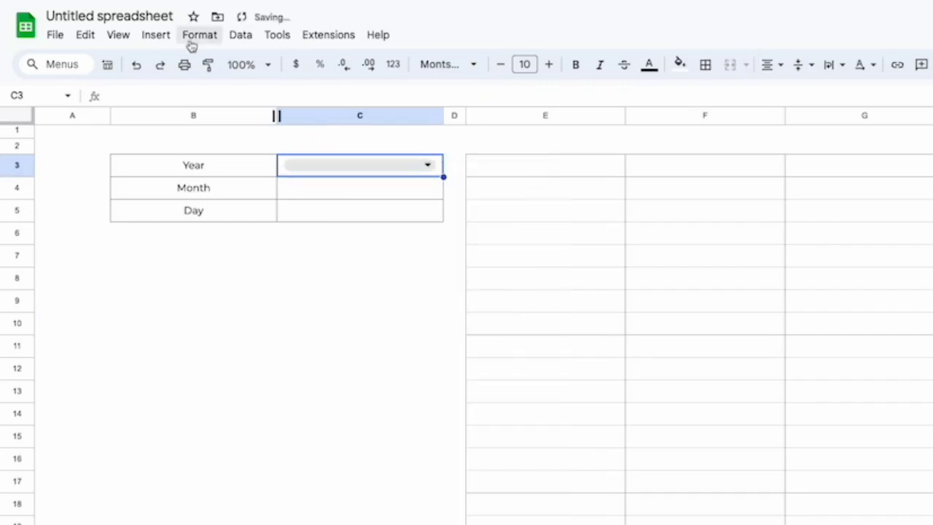
Define the Year dropdown options in cell C3 as 2024, 2025 and 2026 in its data validation rule.
{"action": "left_click", "coordinate": [239, 36]}
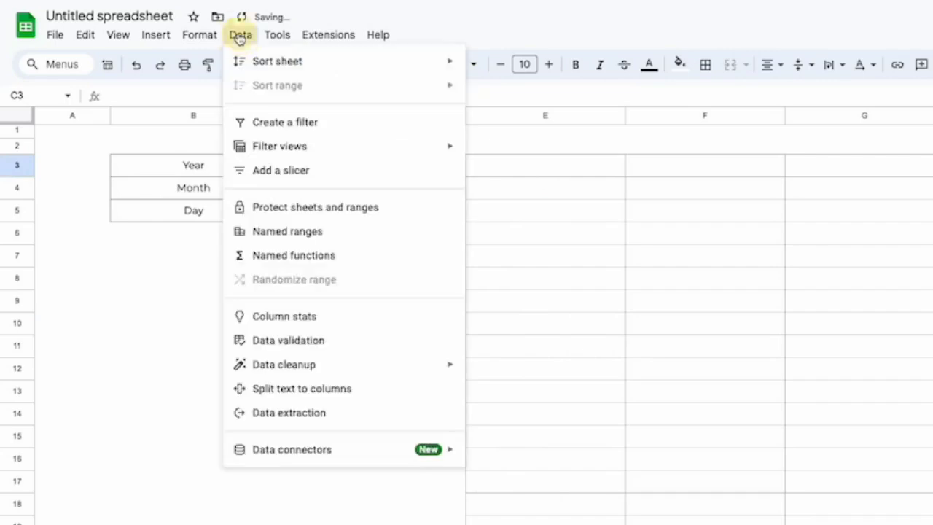
{"action": "left_click", "coordinate": [144, 334]}
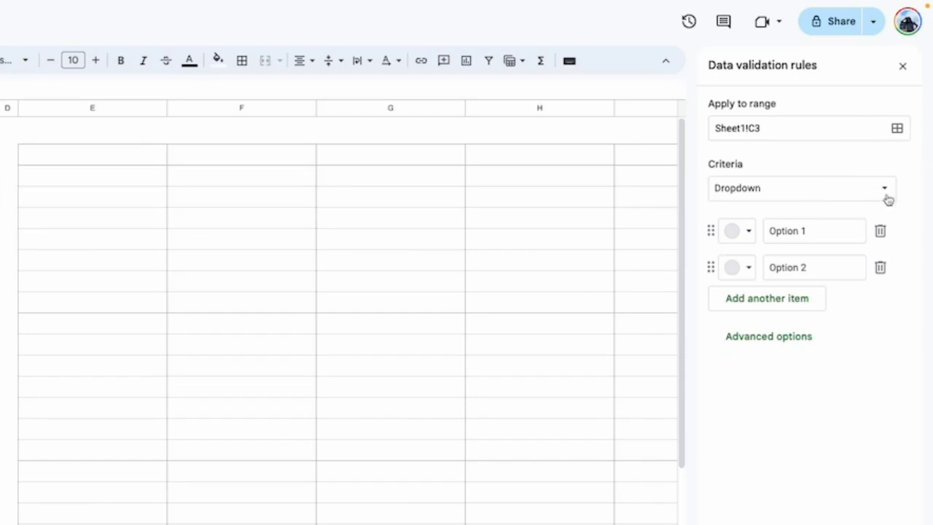
{"action": "left_click", "coordinate": [820, 233]}
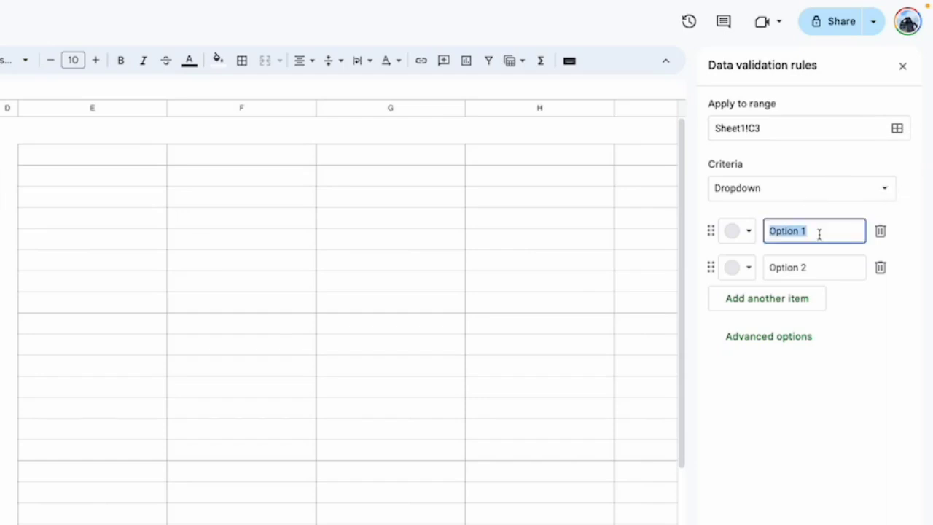
{"action": "type", "text": "2024"}
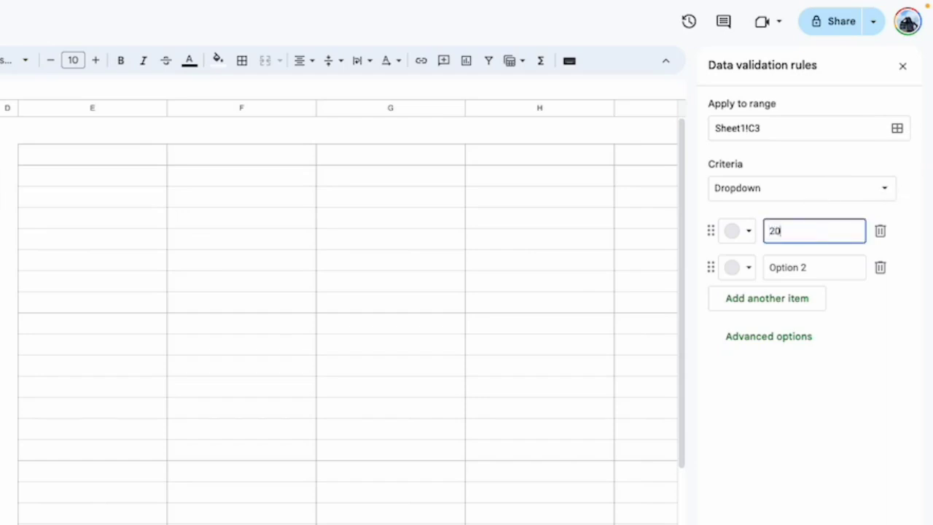
{"action": "key", "text": "Return"}
{"action": "type", "text": "2025"}
{"action": "key", "text": "Return"}
{"action": "type", "text": "2026"}
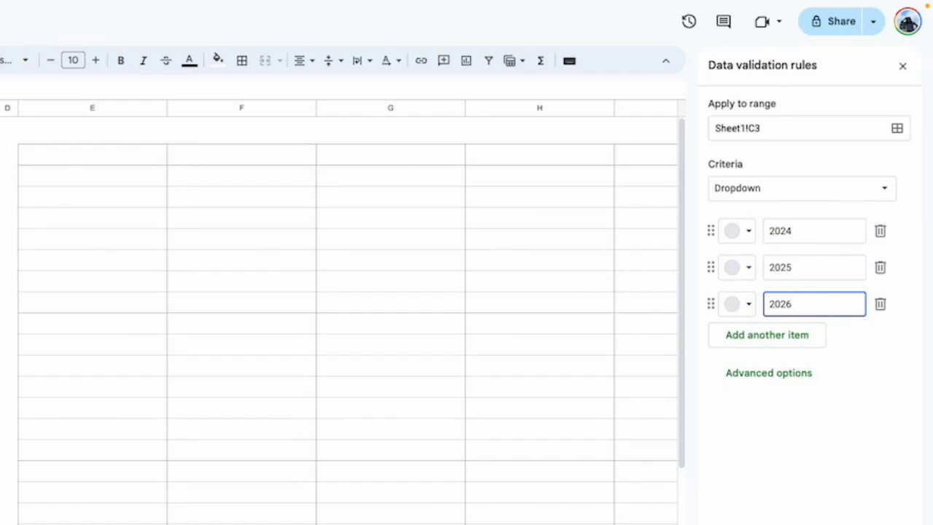
Set the Year dropdown's display style to Arrow and save the data validation rule.
{"action": "left_click", "coordinate": [782, 377]}
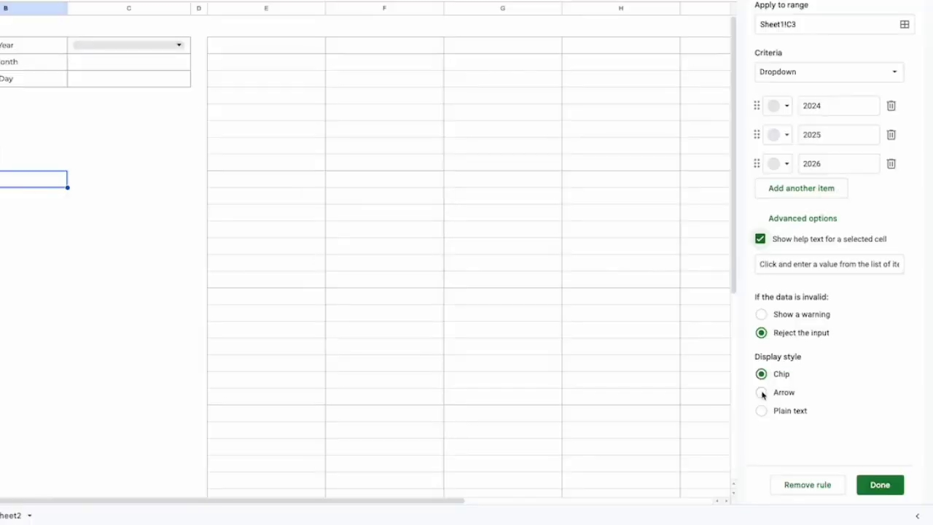
{"action": "left_click", "coordinate": [761, 393]}
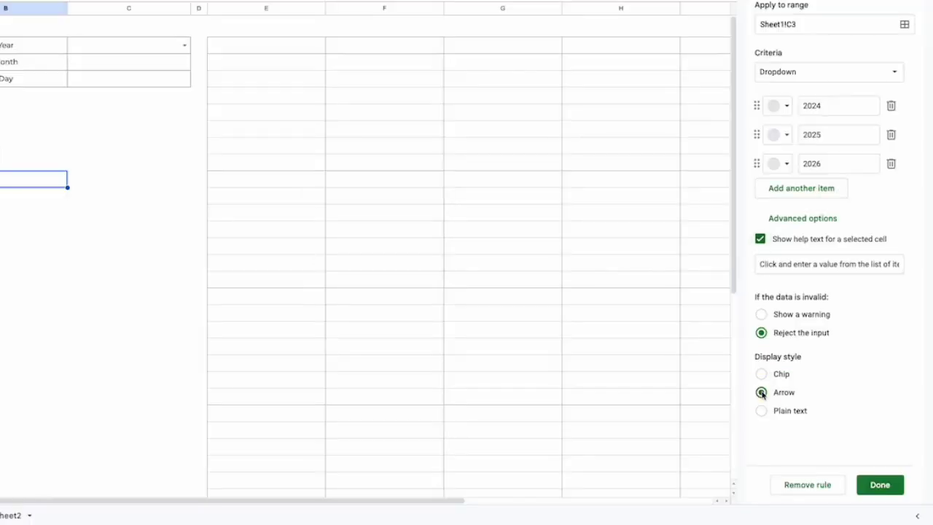
{"action": "left_click", "coordinate": [887, 489]}
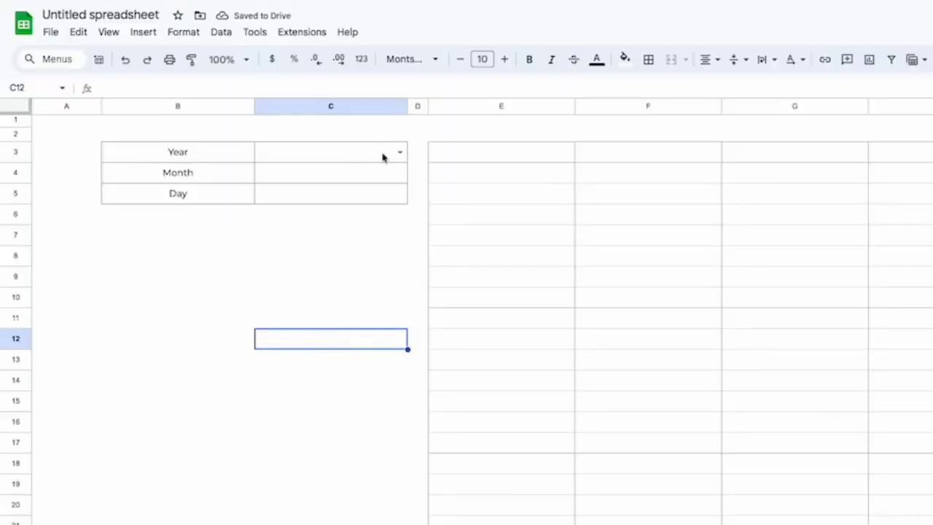
Try the Year dropdown in C3 by choosing 2024, and leave it set to 2025.
{"action": "left_click", "coordinate": [184, 45]}
{"action": "left_click", "coordinate": [296, 175]}
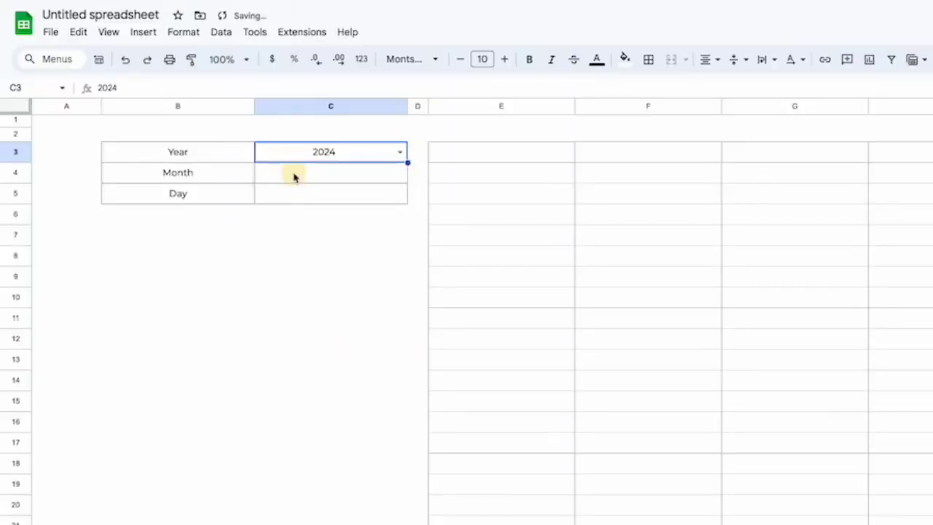
{"action": "left_click", "coordinate": [401, 151]}
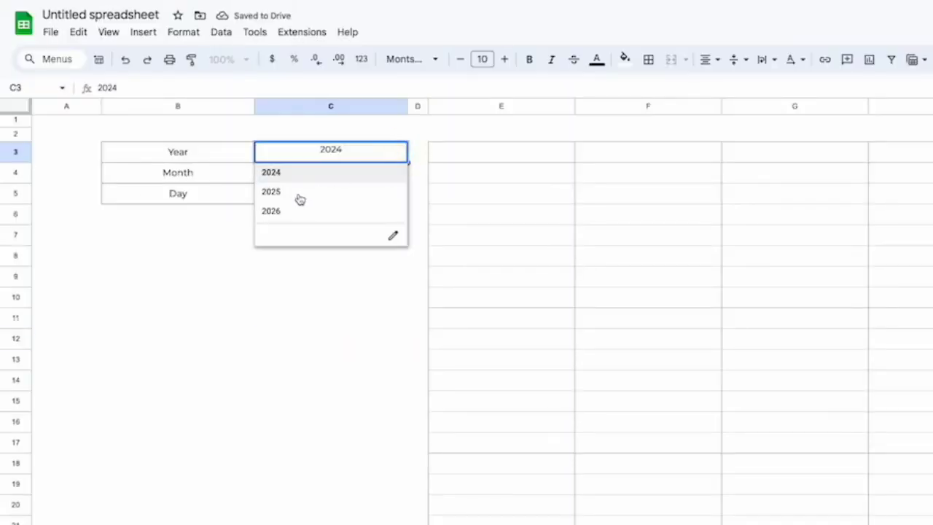
{"action": "left_click", "coordinate": [298, 191]}
{"action": "left_click", "coordinate": [266, 291]}
{"action": "left_click", "coordinate": [400, 152]}
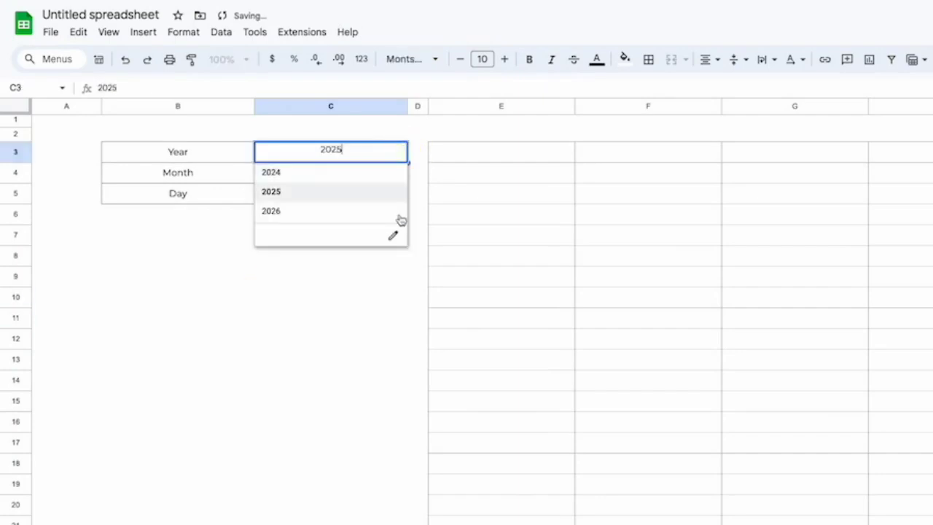
{"action": "key", "text": "Escape"}
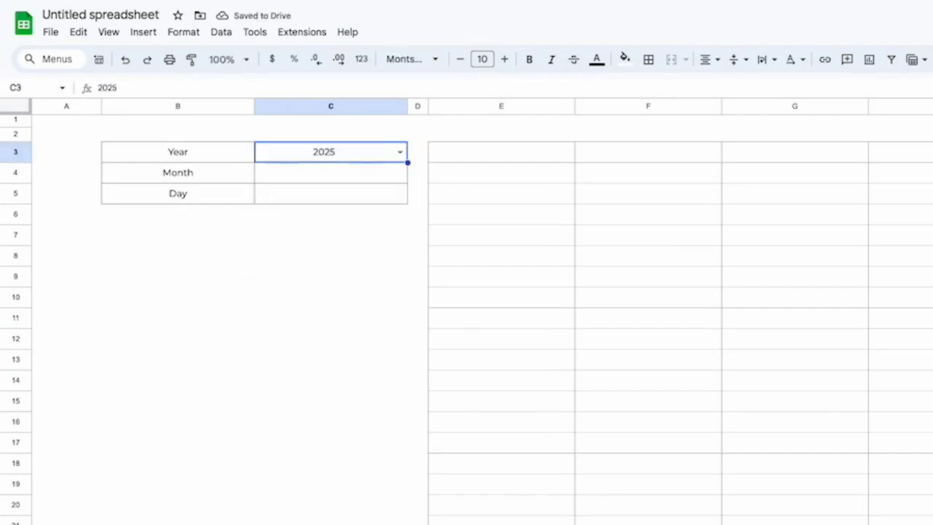
{"action": "left_click", "coordinate": [260, 313]}
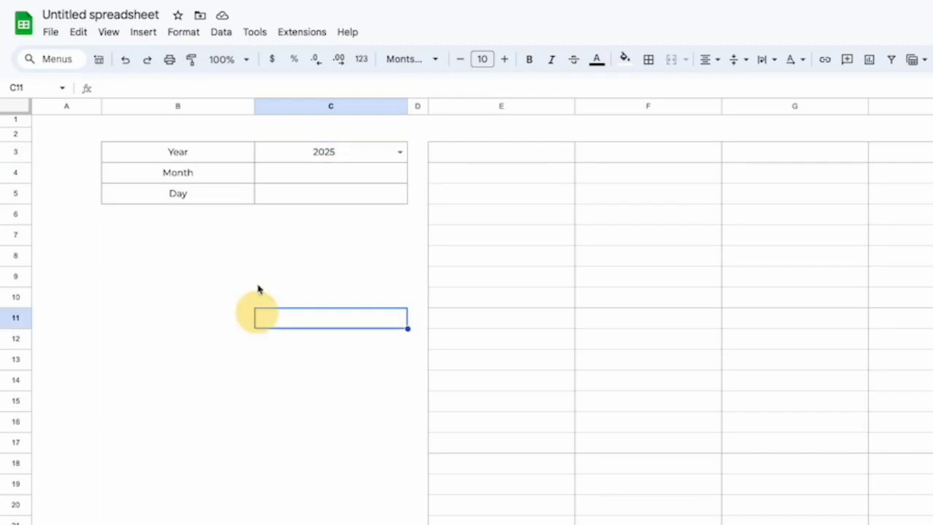
Paste the Year dropdown into C4 and C5 beside the Month and Day labels, and hide the application menus.
{"action": "left_click", "coordinate": [308, 178]}
{"action": "left_click", "coordinate": [305, 194], "text": "shift"}
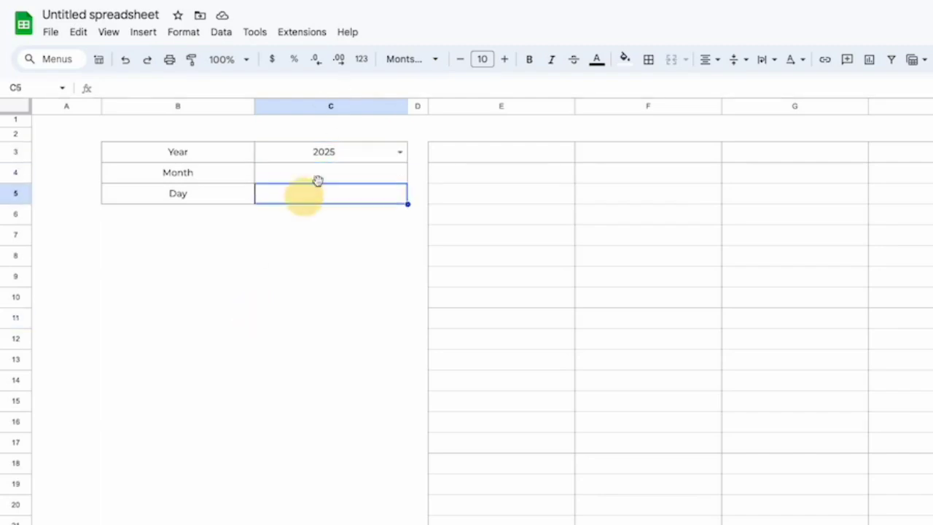
{"action": "key", "text": "ctrl+v"}
{"action": "left_click", "coordinate": [331, 339]}
{"action": "key", "text": "ctrl+shift+f"}
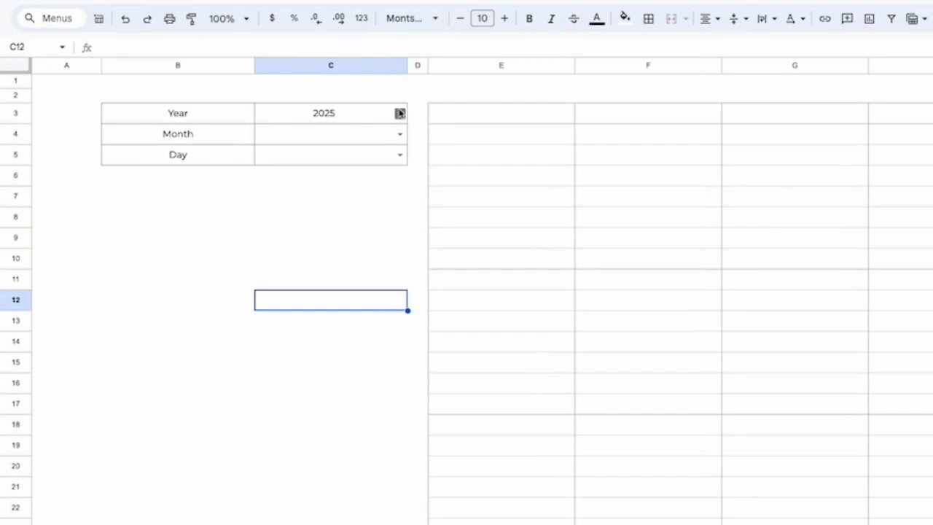
Check the option lists of the Year, Month and Day dropdowns in C3 to C5.
{"action": "left_click", "coordinate": [398, 112]}
{"action": "left_click", "coordinate": [174, 341]}
{"action": "left_click", "coordinate": [392, 136]}
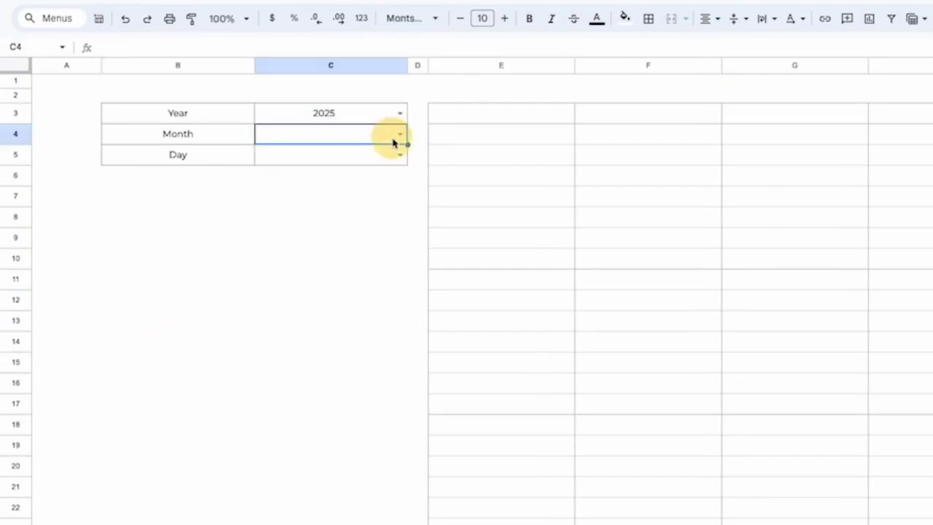
{"action": "left_click", "coordinate": [401, 134]}
{"action": "left_click", "coordinate": [191, 342]}
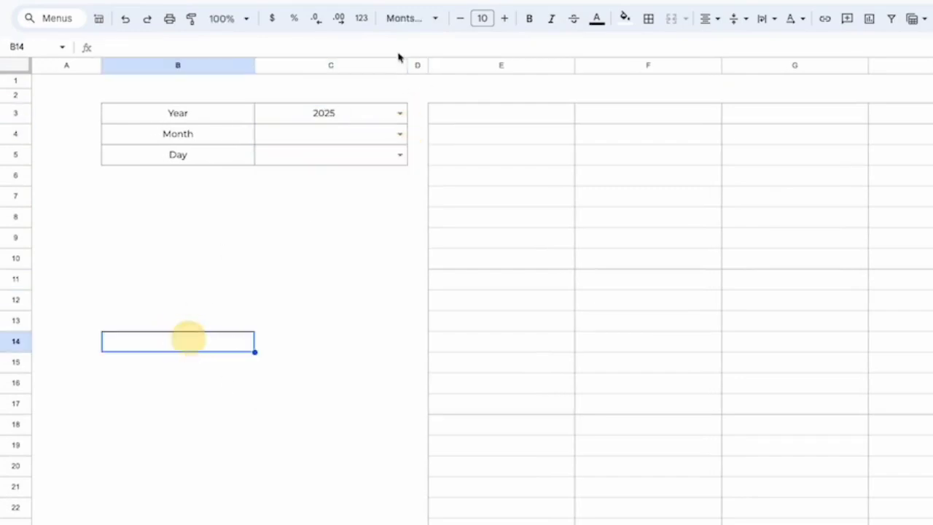
{"action": "left_click", "coordinate": [399, 154]}
{"action": "left_click", "coordinate": [172, 285]}
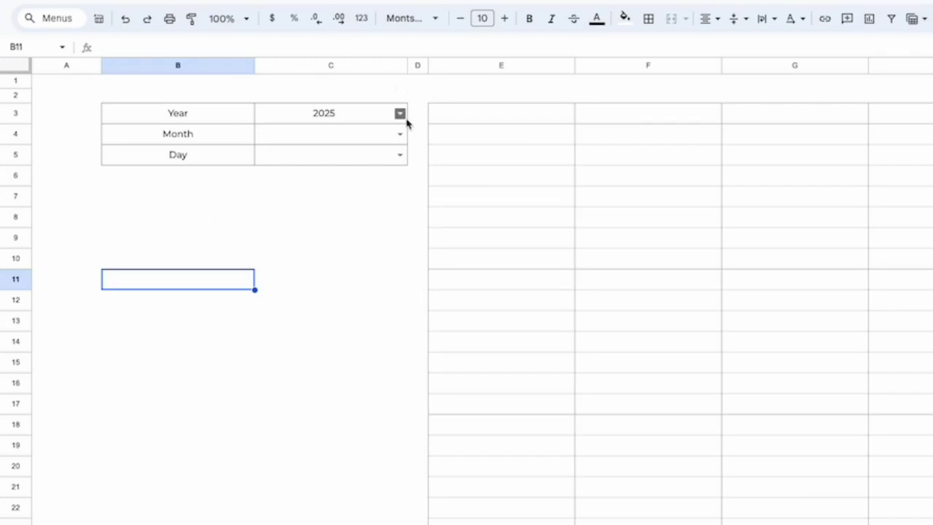
{"action": "left_click", "coordinate": [331, 261]}
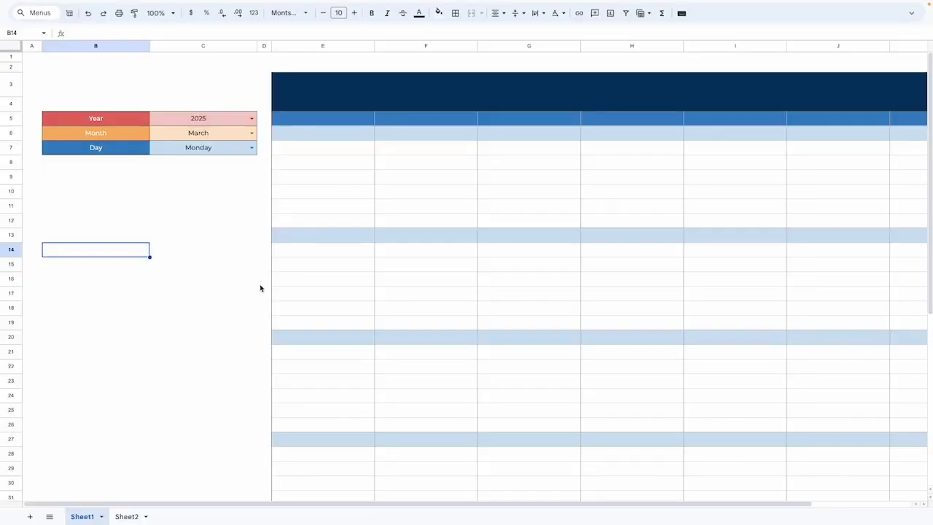
Set the text color of the merged dark blue calendar header E3:K4 to white.
{"action": "scroll", "coordinate": [260, 289], "scroll_direction": "down", "scroll_amount": 1}
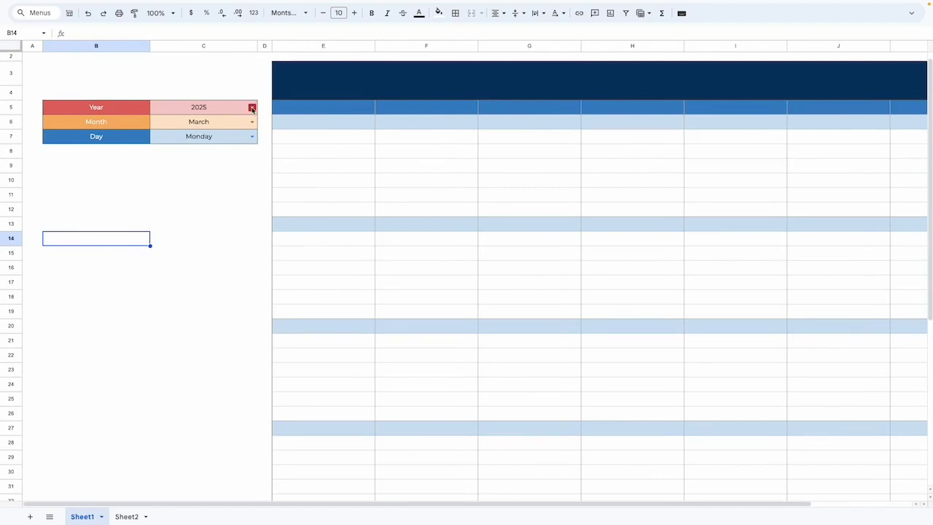
{"action": "left_click", "coordinate": [172, 239]}
{"action": "scroll", "coordinate": [250, 162], "scroll_direction": "right", "scroll_amount": 2}
{"action": "scroll", "coordinate": [250, 162], "scroll_direction": "up", "scroll_amount": 1}
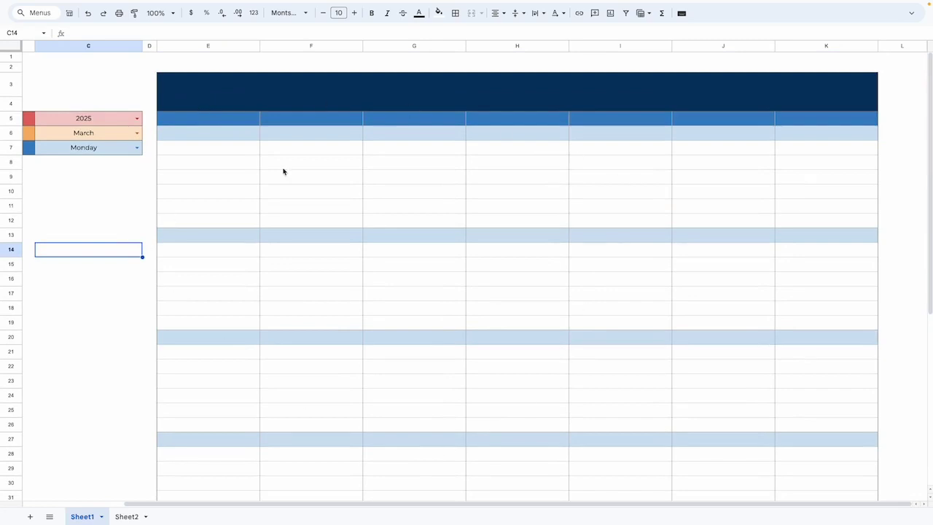
{"action": "left_click", "coordinate": [250, 88]}
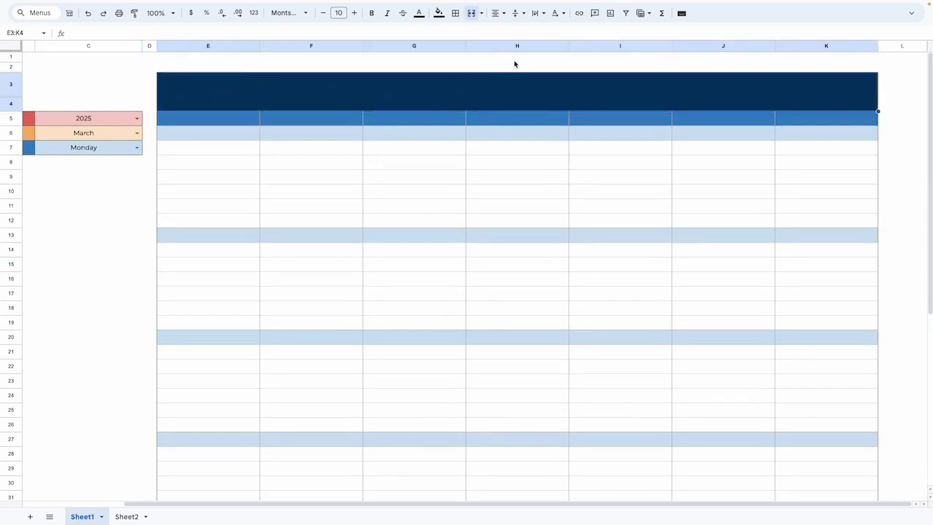
{"action": "left_click", "coordinate": [420, 15]}
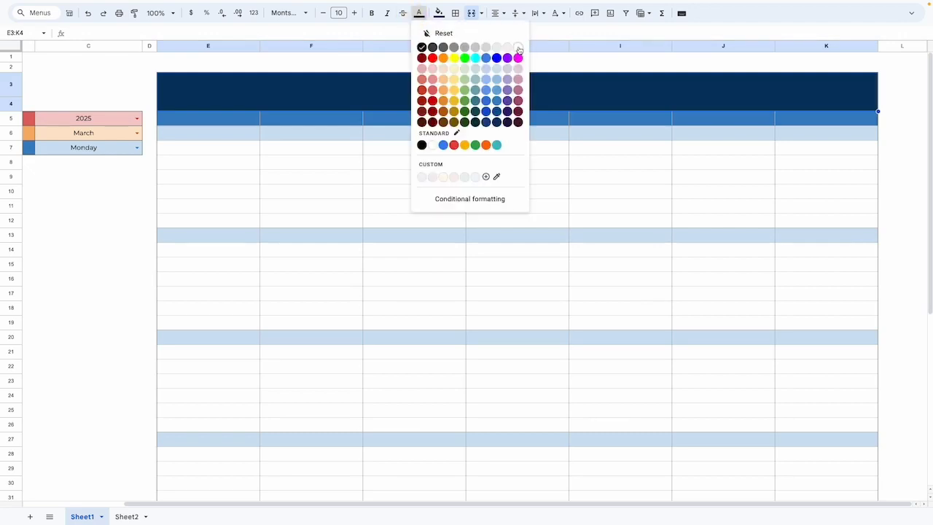
{"action": "left_click", "coordinate": [519, 48]}
{"action": "left_click", "coordinate": [527, 66]}
{"action": "left_click", "coordinate": [457, 100]}
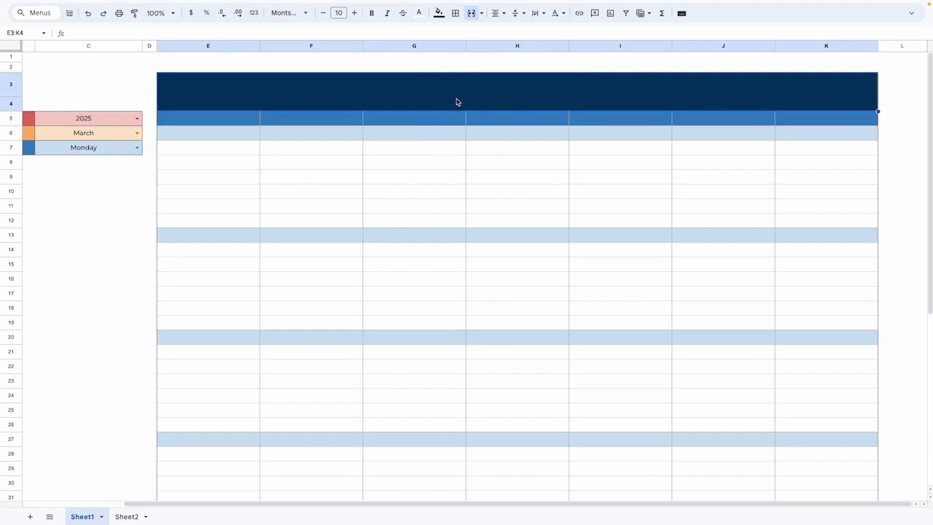
{"action": "left_click", "coordinate": [213, 123]}
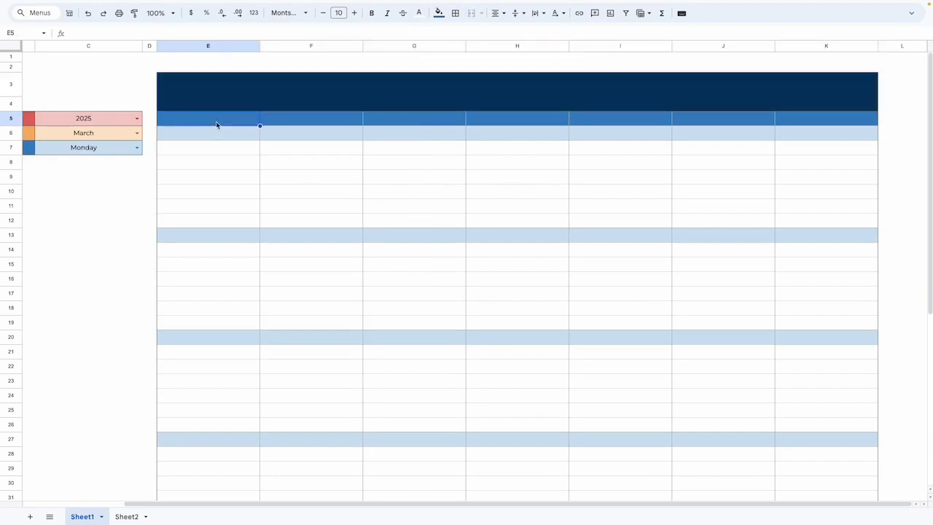
{"action": "left_click_drag", "start_coordinate": [236, 118], "coordinate": [822, 114]}
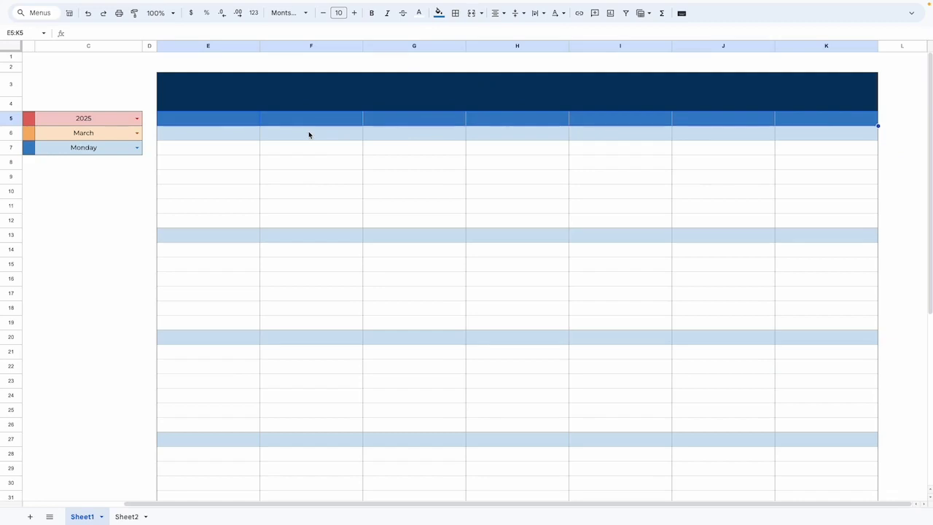
{"action": "left_click", "coordinate": [250, 132]}
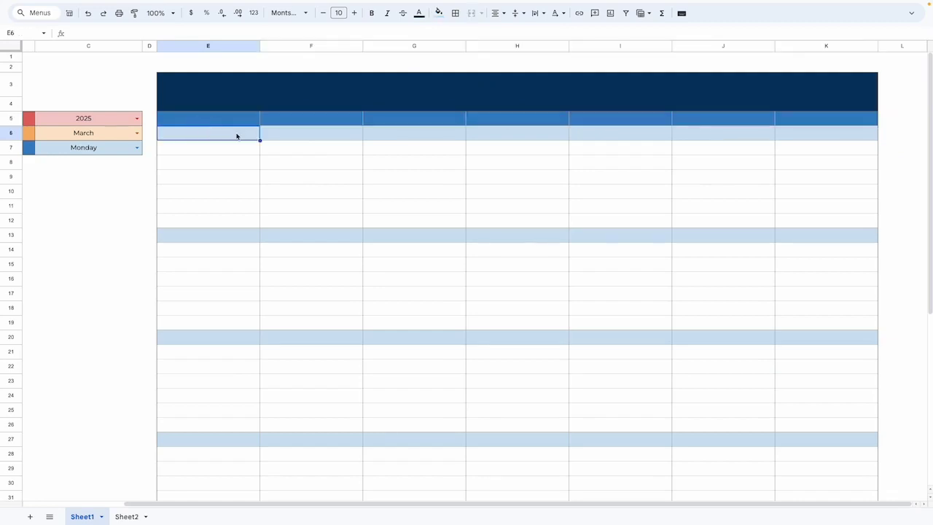
{"action": "left_click", "coordinate": [88, 206]}
{"action": "scroll", "coordinate": [231, 191], "scroll_direction": "left", "scroll_amount": 3}
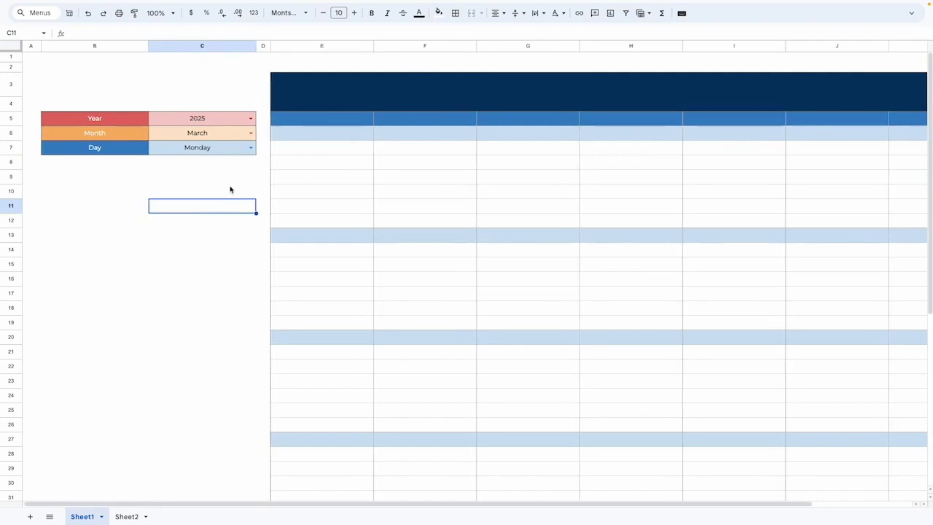
{"action": "scroll", "coordinate": [231, 189], "scroll_direction": "right", "scroll_amount": 2}
{"action": "scroll", "coordinate": [230, 189], "scroll_direction": "left", "scroll_amount": 1}
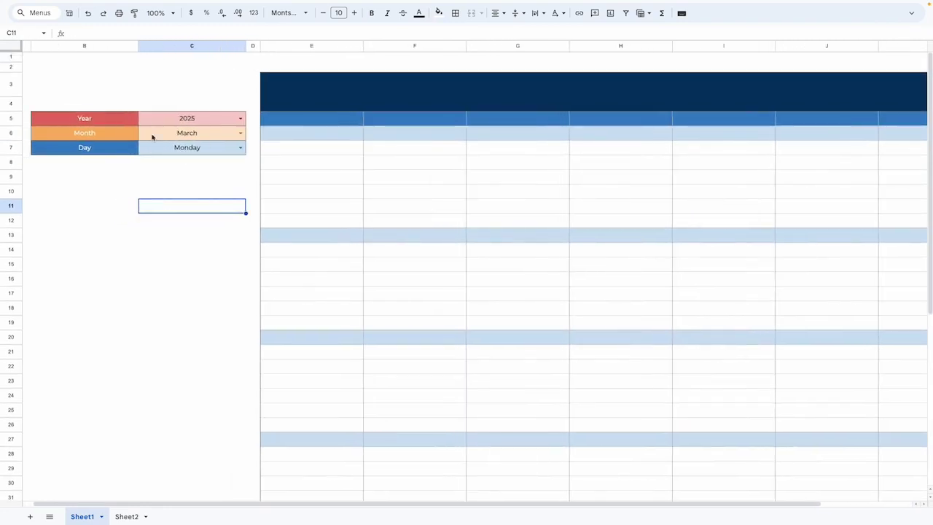
Set the Year dropdown in C5 to 2024.
{"action": "left_click", "coordinate": [266, 99]}
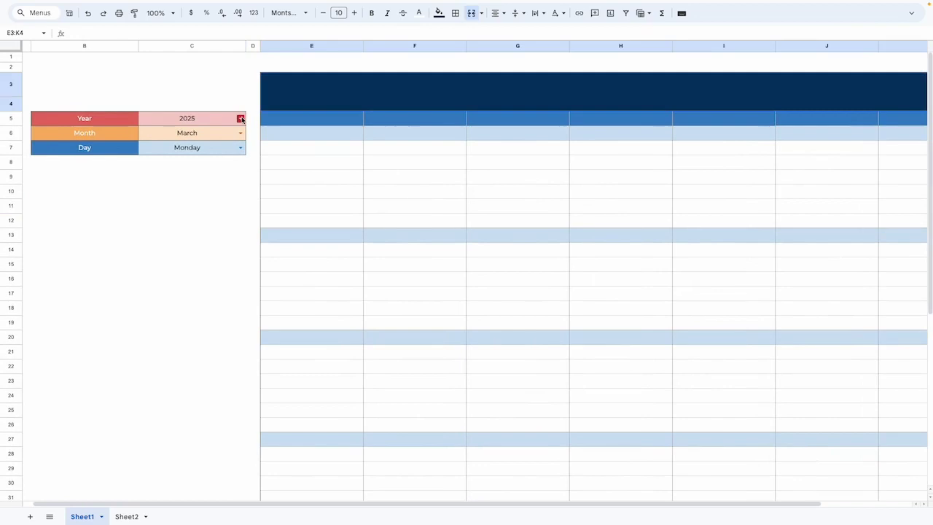
{"action": "left_click", "coordinate": [242, 119]}
{"action": "left_click", "coordinate": [152, 134]}
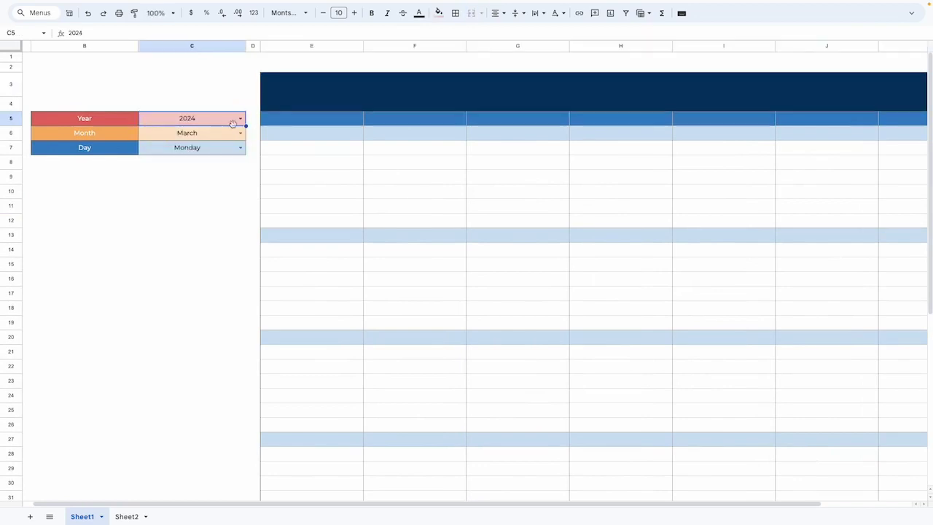
{"action": "left_click", "coordinate": [386, 99]}
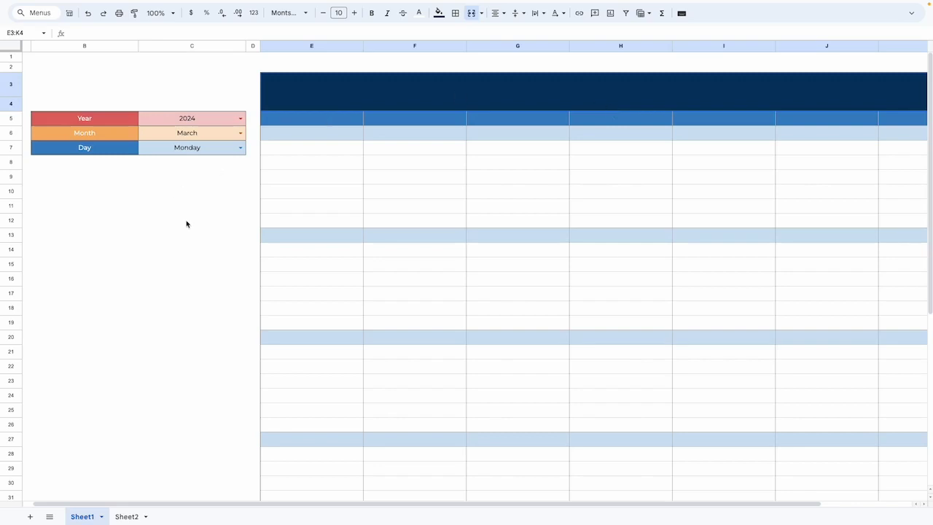
{"action": "left_click", "coordinate": [298, 120]}
{"action": "left_click", "coordinate": [379, 117]}
{"action": "left_click", "coordinate": [496, 117]}
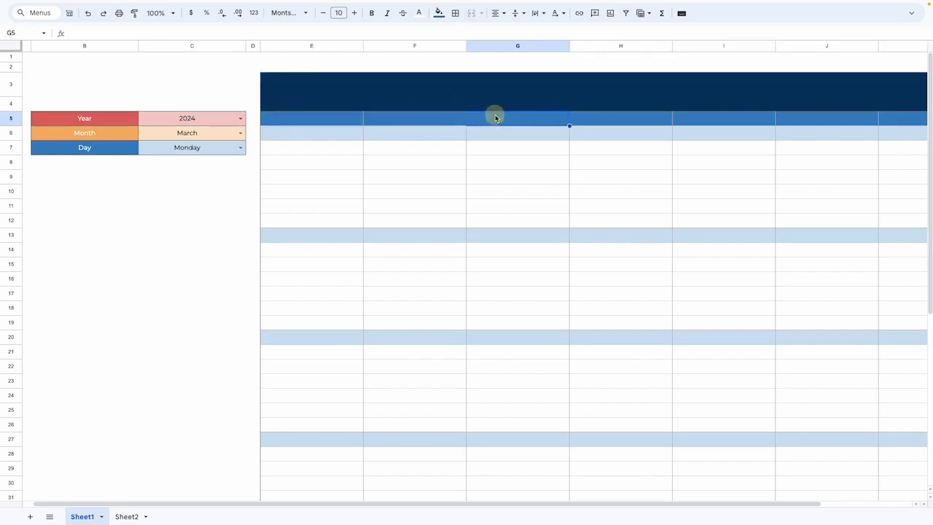
{"action": "left_click", "coordinate": [604, 118]}
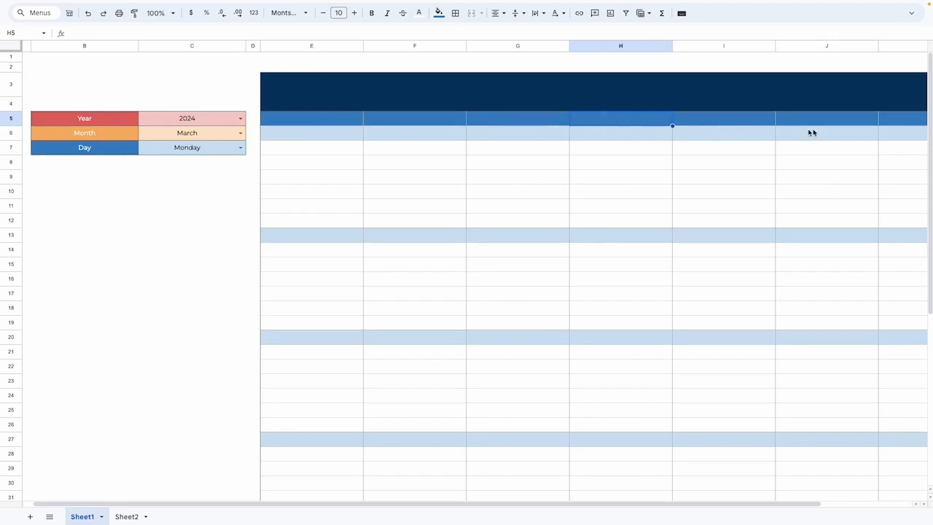
{"action": "left_click", "coordinate": [340, 139]}
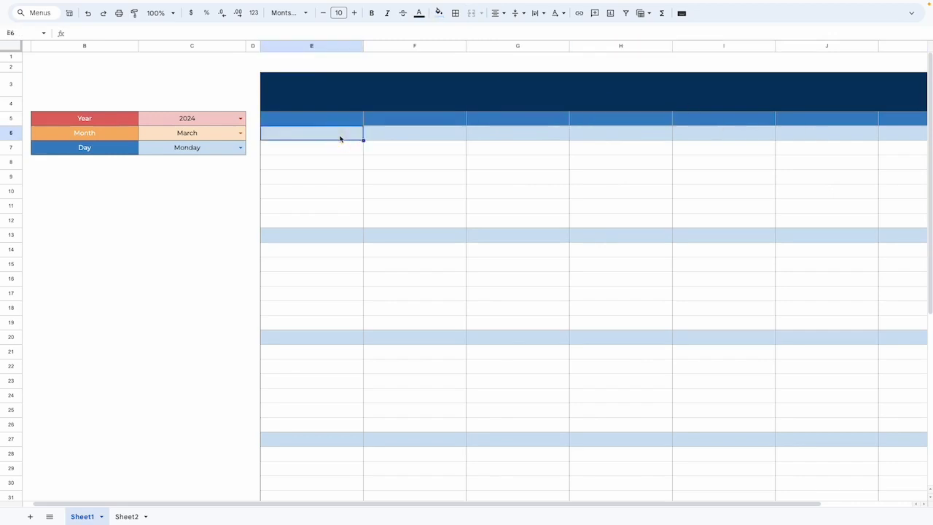
{"action": "left_click", "coordinate": [339, 126]}
{"action": "left_click", "coordinate": [335, 138]}
{"action": "scroll", "coordinate": [292, 223], "scroll_direction": "left", "scroll_amount": 1}
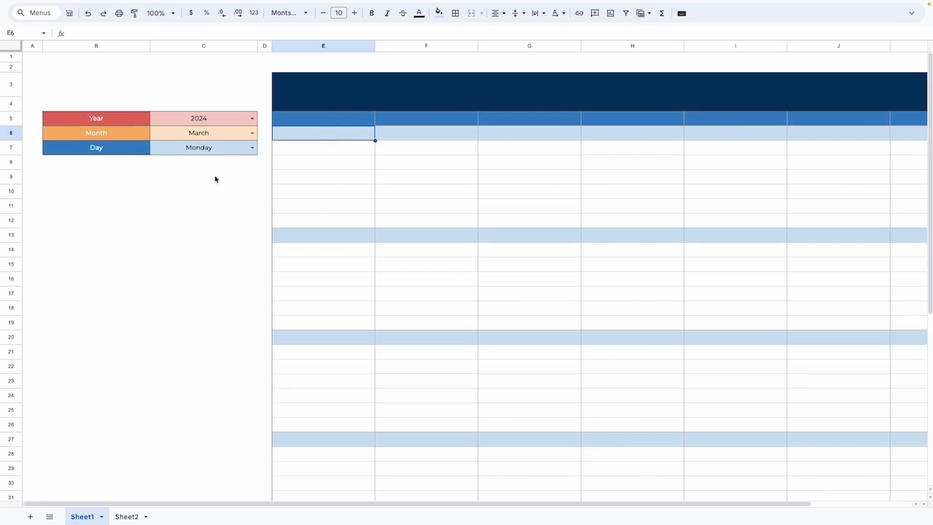
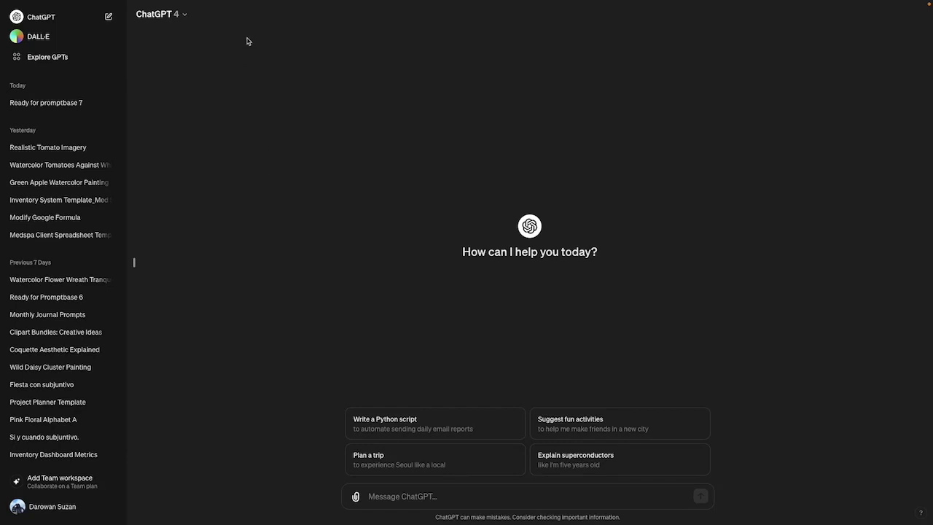
Switch to ChatGPT and Gemini and examine which model versions each assistant offers.
{"action": "left_click", "coordinate": [178, 13]}
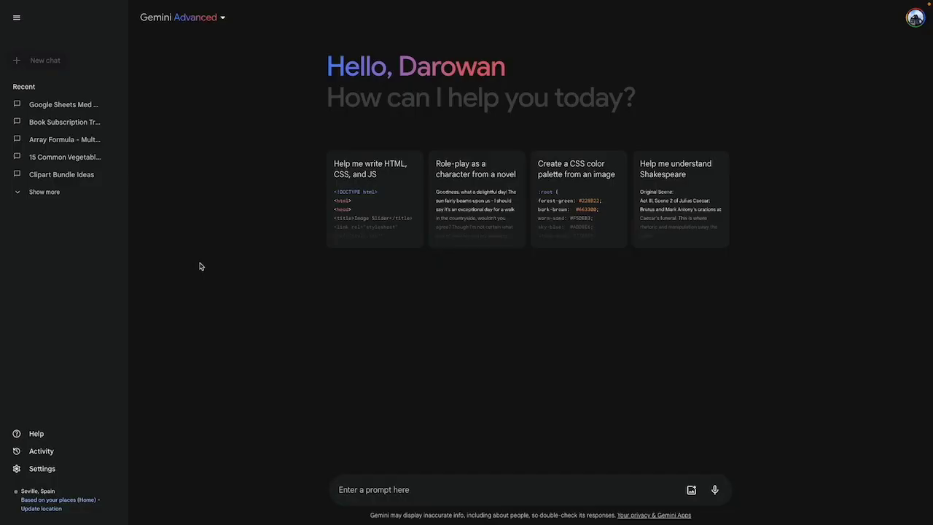
{"action": "left_click", "coordinate": [222, 17]}
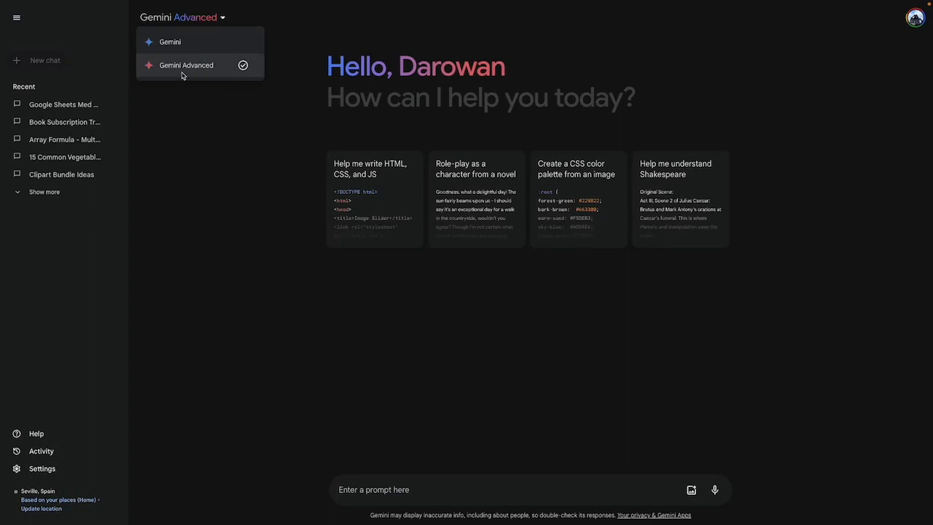
{"action": "left_click", "coordinate": [171, 129]}
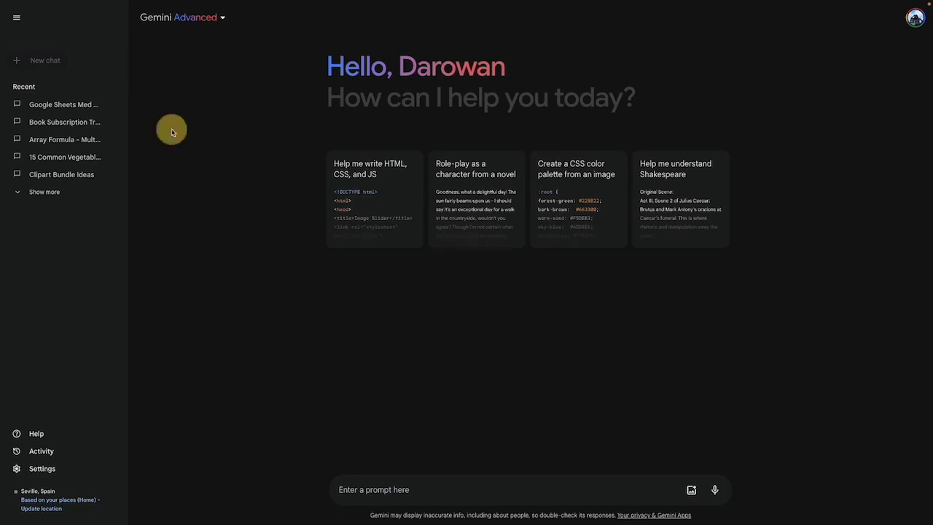
{"action": "left_click", "coordinate": [221, 24]}
{"action": "left_click", "coordinate": [173, 37]}
{"action": "left_click", "coordinate": [176, 21]}
{"action": "left_click", "coordinate": [187, 64]}
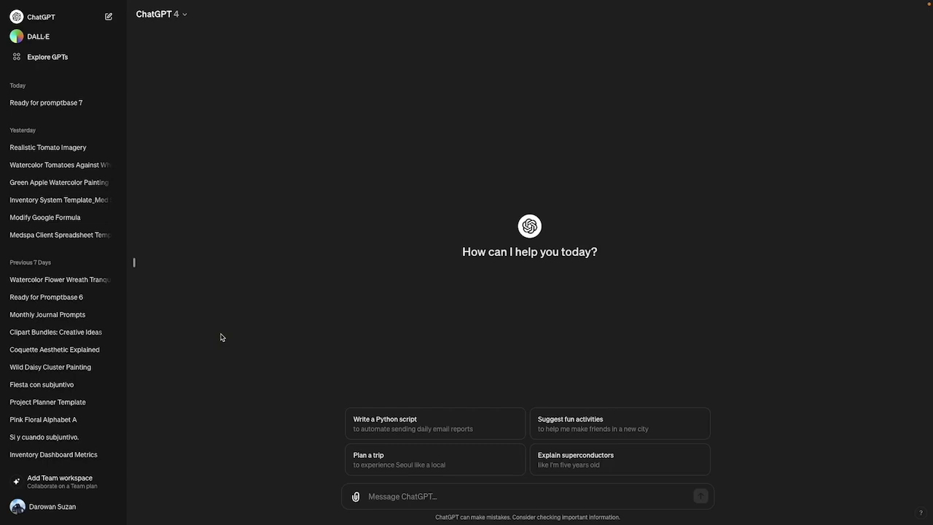
{"action": "left_click", "coordinate": [135, 264]}
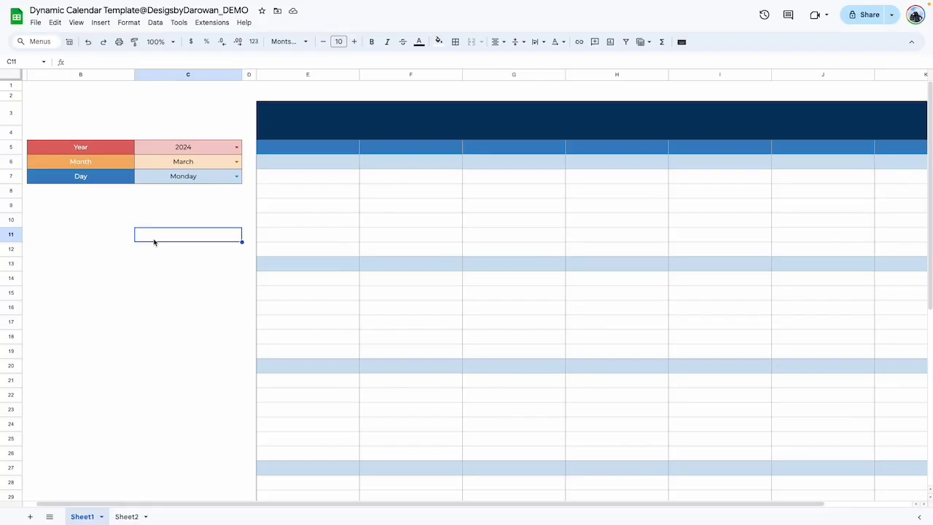
Return to the calendar spreadsheet and review the Year, Month and Day dropdown cells C5 to C7.
{"action": "scroll", "coordinate": [154, 242], "scroll_direction": "left", "scroll_amount": 1}
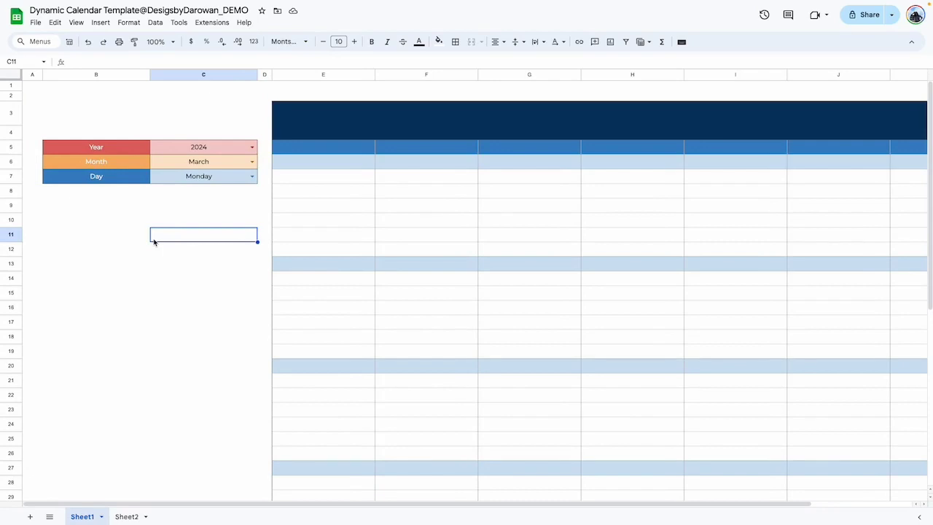
{"action": "left_click", "coordinate": [118, 223]}
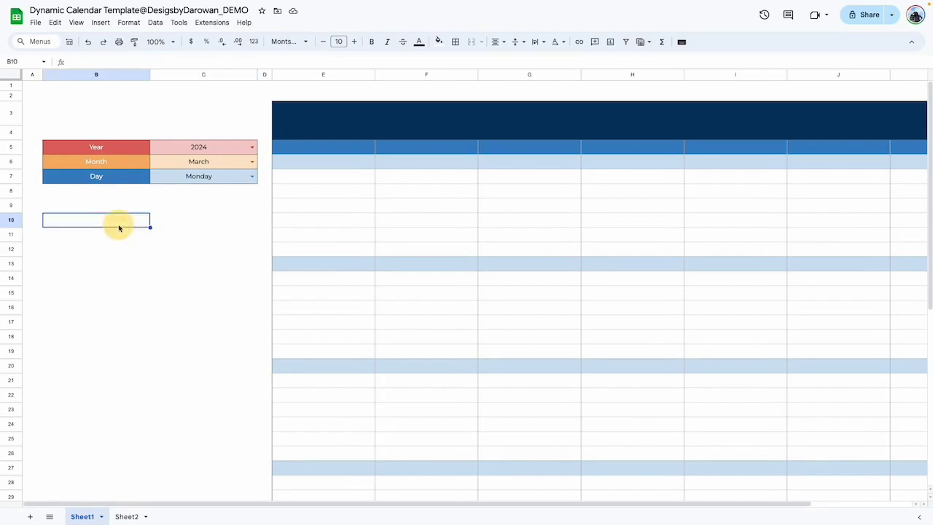
{"action": "left_click_drag", "start_coordinate": [192, 150], "coordinate": [186, 179]}
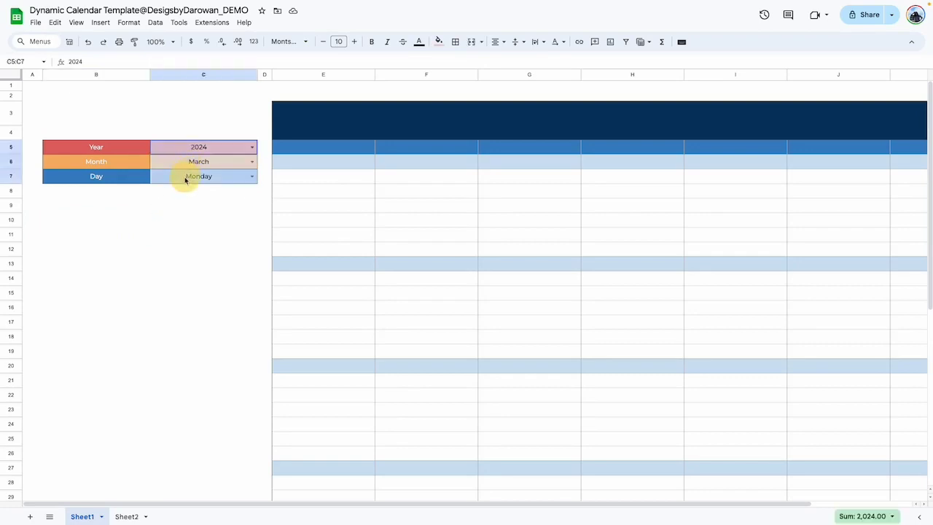
{"action": "left_click", "coordinate": [157, 252]}
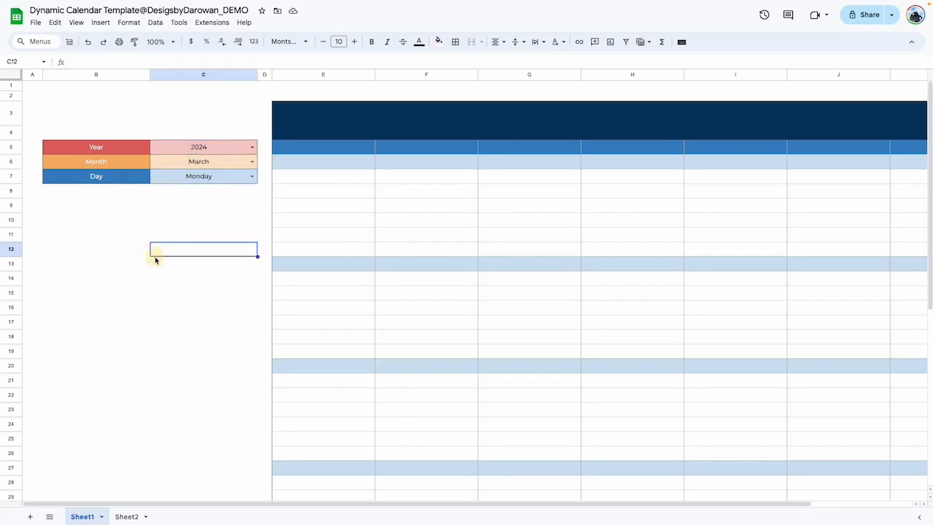
{"action": "left_click", "coordinate": [176, 153]}
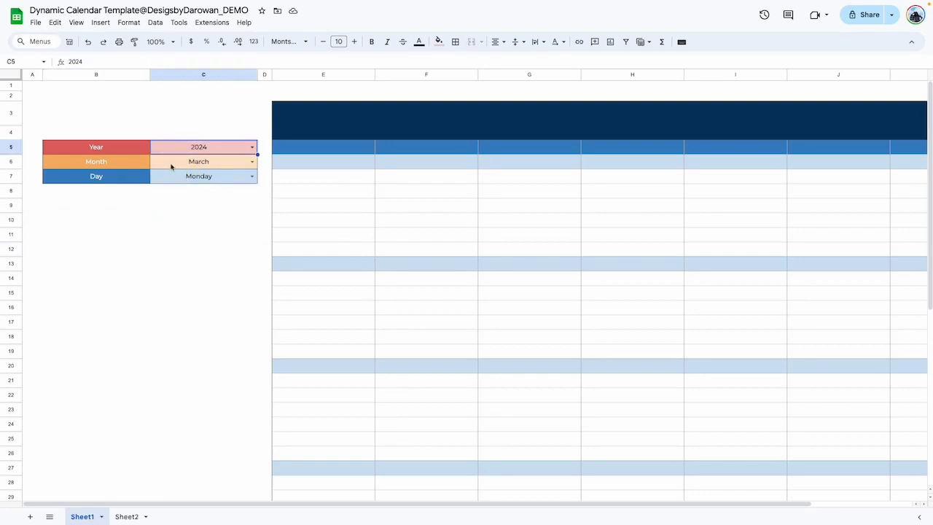
{"action": "left_click", "coordinate": [172, 167]}
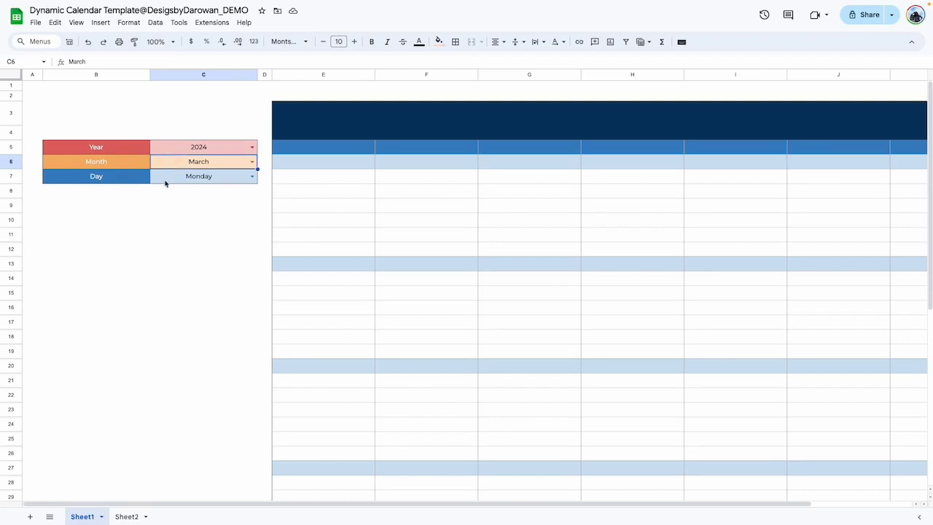
{"action": "left_click", "coordinate": [165, 182]}
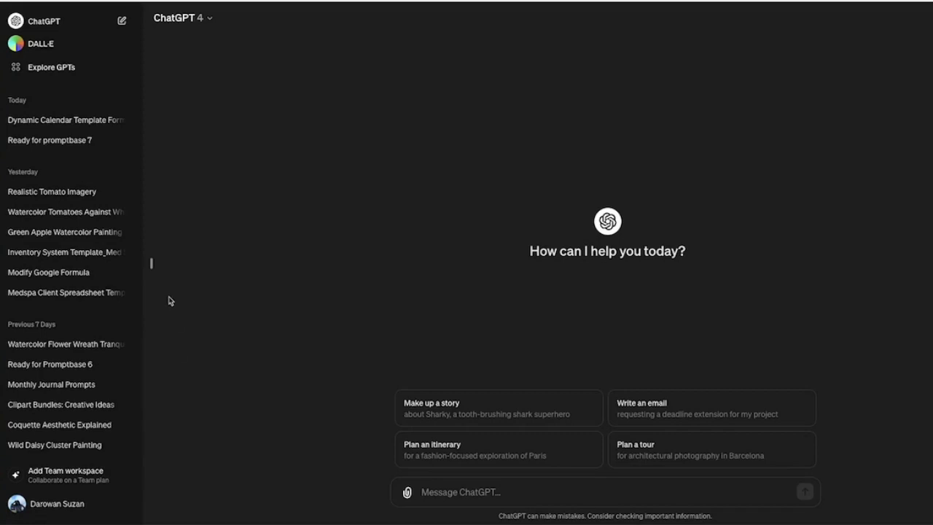
Ask ChatGPT for a Google Sheets formula calculating a date from dropdowns: years in C5 (example 2024) and months in C6 (example January).
{"action": "left_click", "coordinate": [208, 19]}
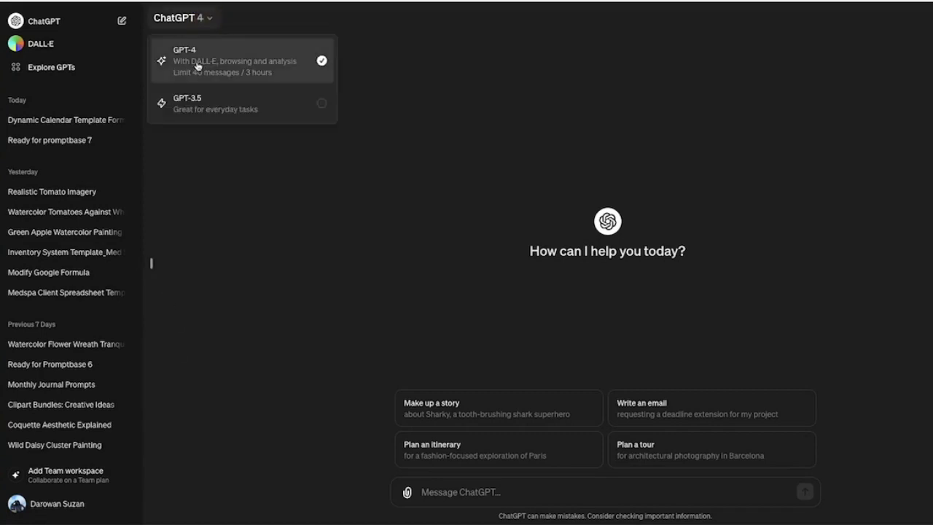
{"action": "left_click", "coordinate": [430, 481]}
{"action": "left_click", "coordinate": [431, 488]}
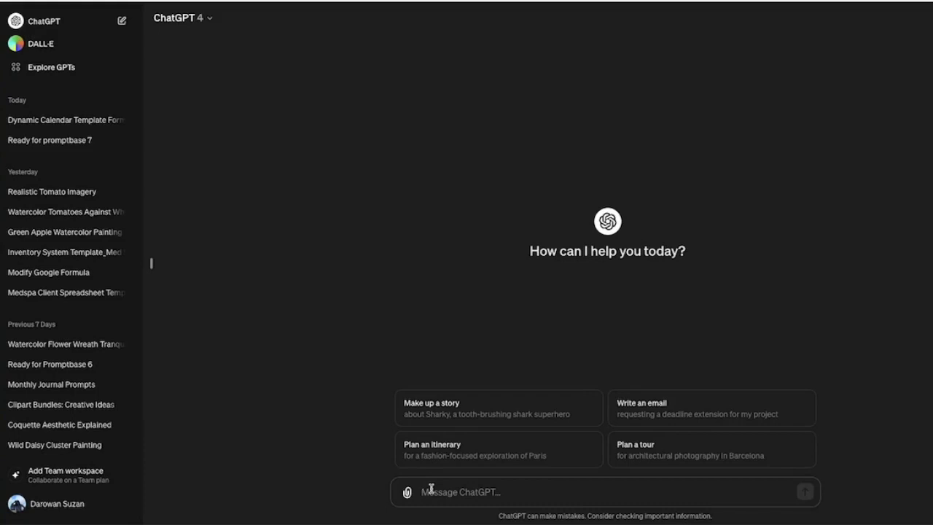
{"action": "type", "text": "create a google sheets formula to allow me calculate a date from the month selected from dropdowns in cell c5 contains years, (example 2024) and c6 contains months, (example January"}
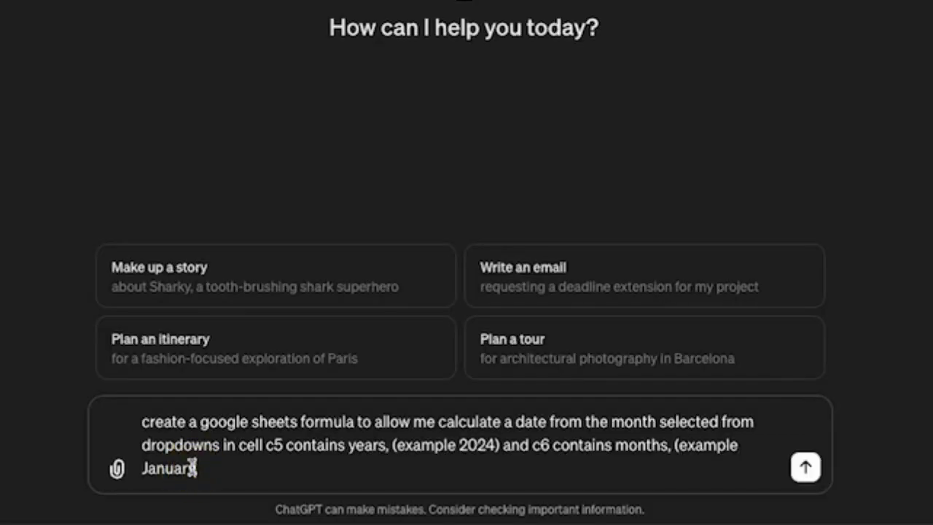
{"action": "type", "text": ")."}
{"action": "left_click", "coordinate": [806, 470]}
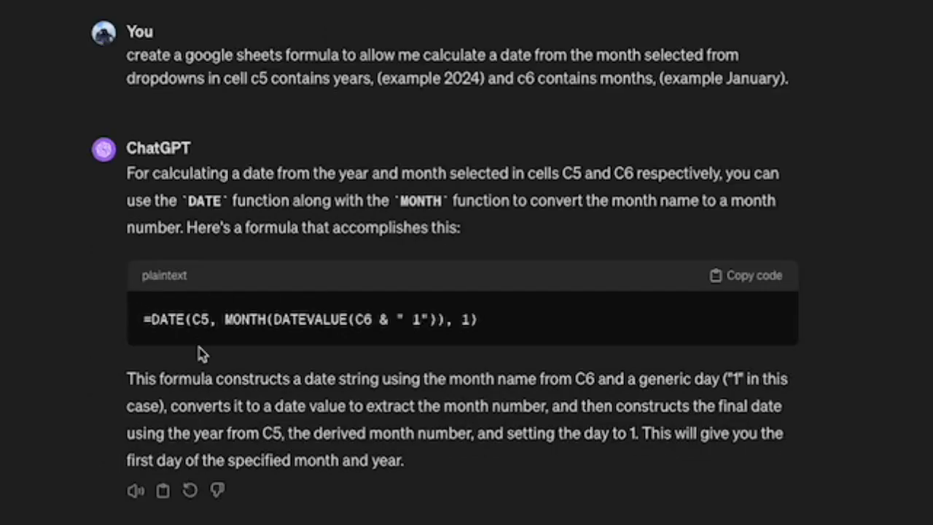
Copy ChatGPT's formula =DATE(C5, MONTH(DATEVALUE(C6 & " 1")), 1) into the merged dark blue header E3:K4 in Google Sheets.
{"action": "left_click", "coordinate": [766, 281]}
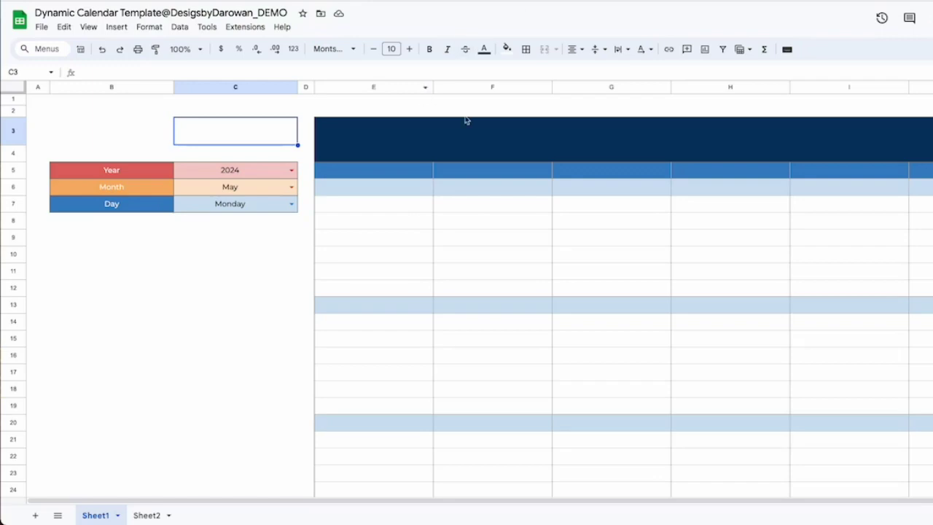
{"action": "left_click", "coordinate": [478, 141]}
{"action": "double_click", "coordinate": [479, 141]}
{"action": "key", "text": "ctrl+v"}
{"action": "key", "text": "Return"}
{"action": "left_click", "coordinate": [621, 131]}
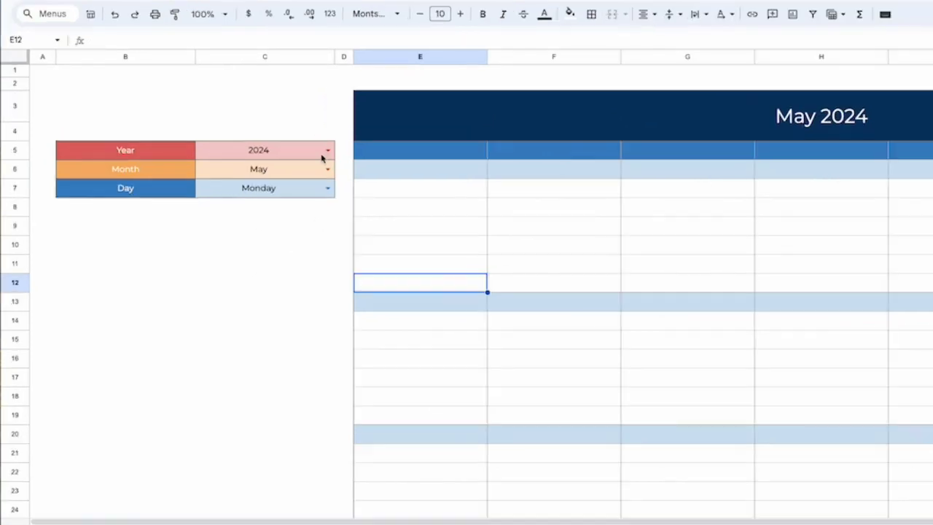
Test the header formula by setting the Year dropdown in C5 to 2025 and the Month dropdown in C6 to January.
{"action": "left_click", "coordinate": [321, 157]}
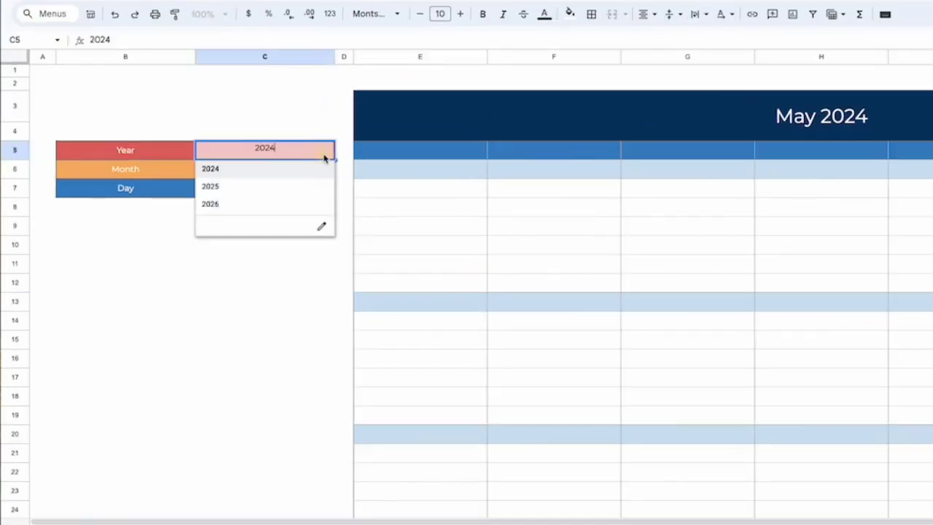
{"action": "left_click", "coordinate": [212, 186]}
{"action": "left_click", "coordinate": [561, 253]}
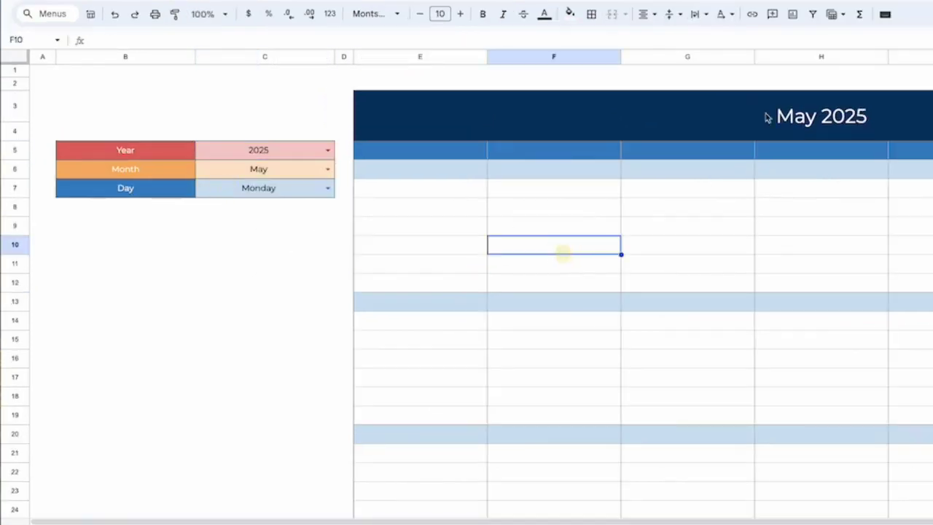
{"action": "left_click", "coordinate": [840, 116]}
{"action": "left_click", "coordinate": [327, 169]}
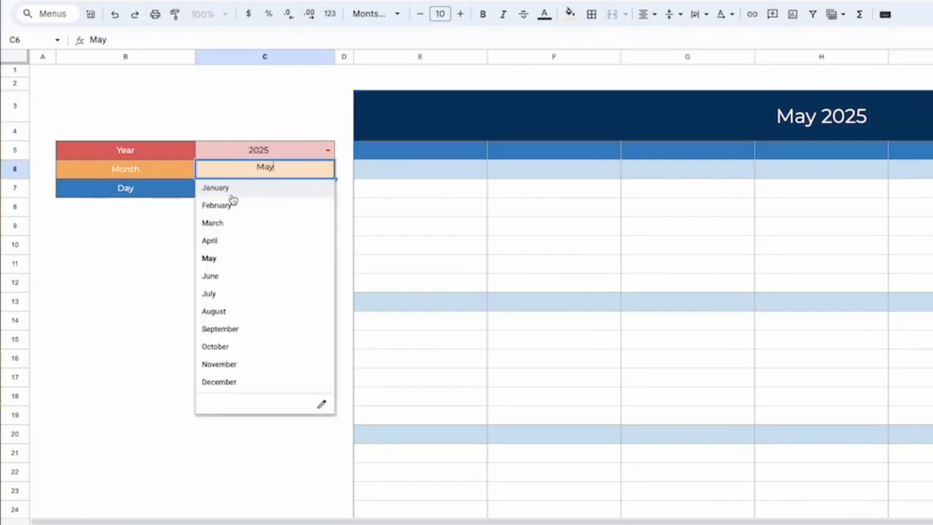
{"action": "left_click", "coordinate": [229, 189]}
{"action": "left_click", "coordinate": [649, 229]}
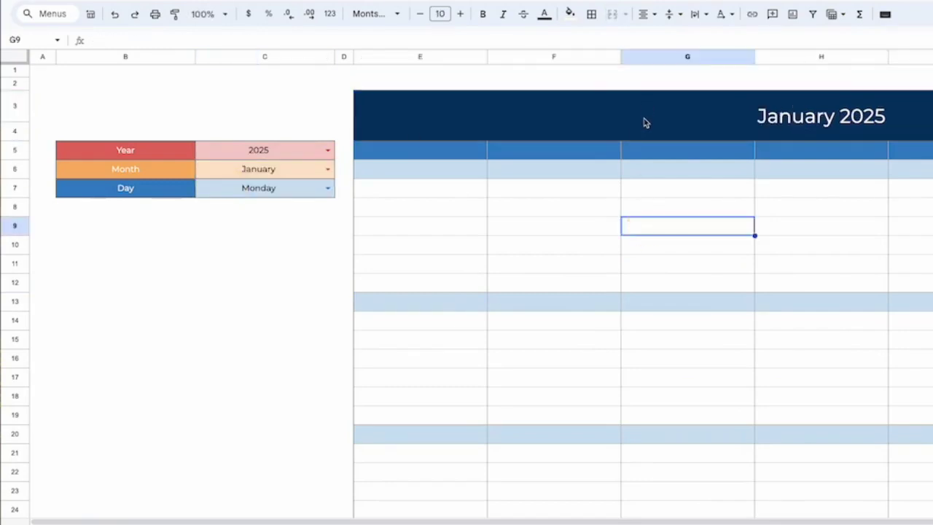
Apply a custom date format to the header E3:K4 that shows only the full month name, without the year.
{"action": "left_click", "coordinate": [641, 113]}
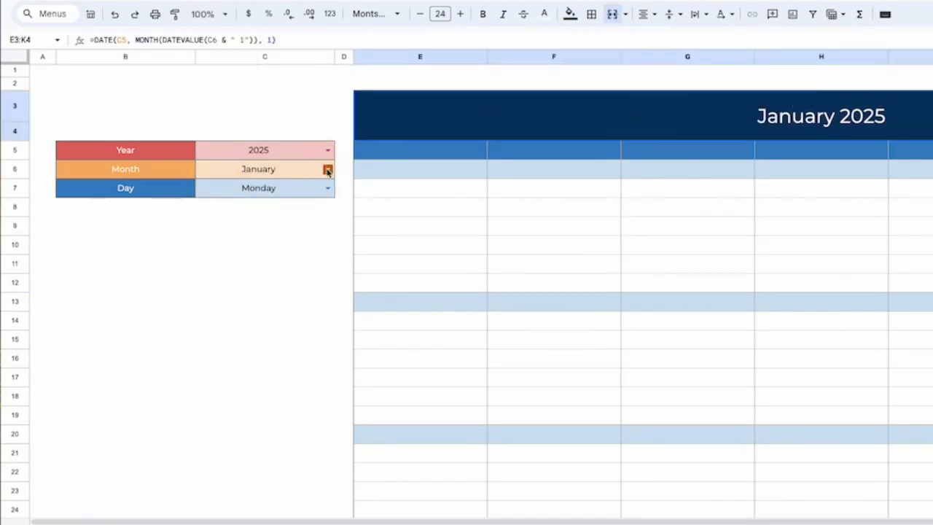
{"action": "left_click", "coordinate": [468, 231]}
{"action": "left_click", "coordinate": [486, 116]}
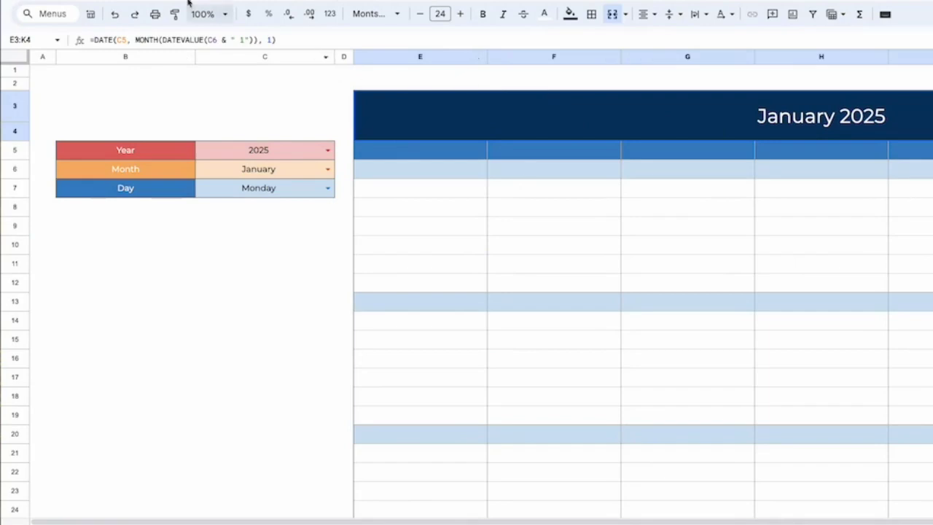
{"action": "key", "text": "ctrl+alt+o"}
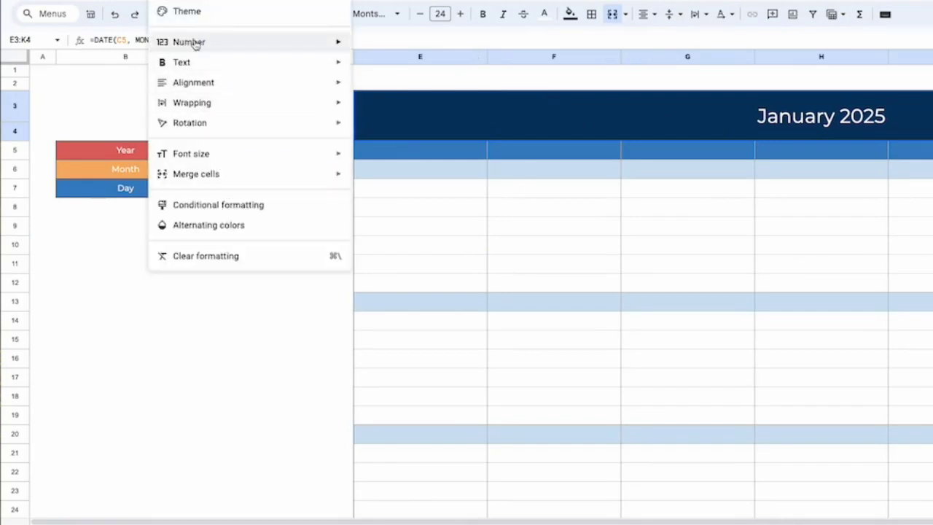
{"action": "mouse_move", "coordinate": [211, 42]}
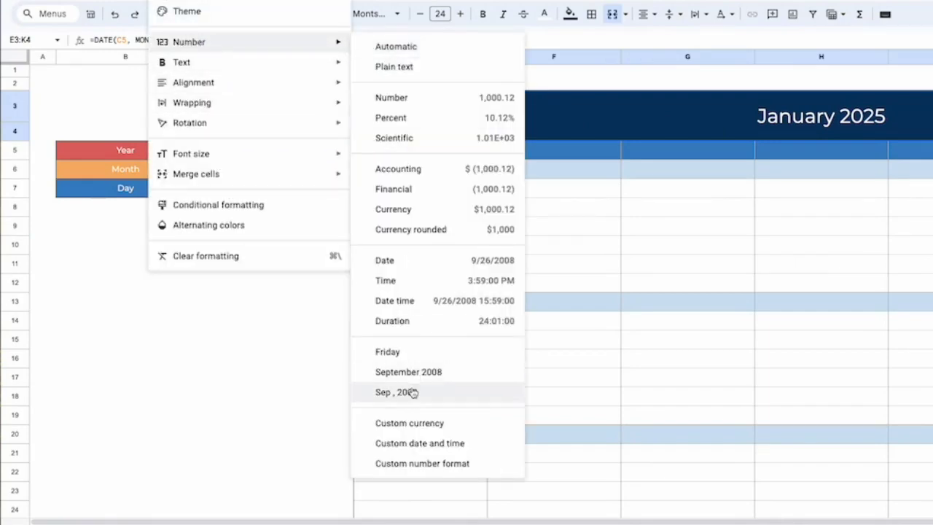
{"action": "left_click", "coordinate": [416, 448]}
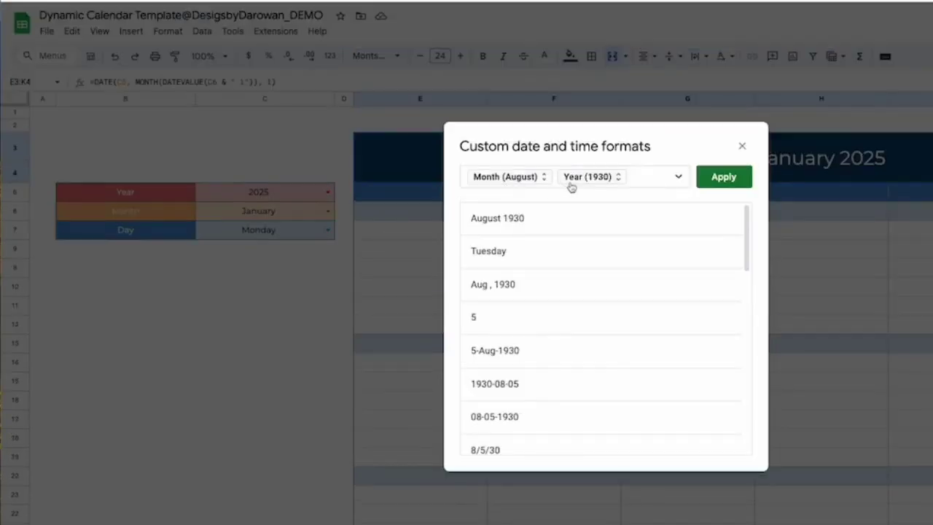
{"action": "left_click", "coordinate": [620, 178]}
{"action": "left_click", "coordinate": [605, 213]}
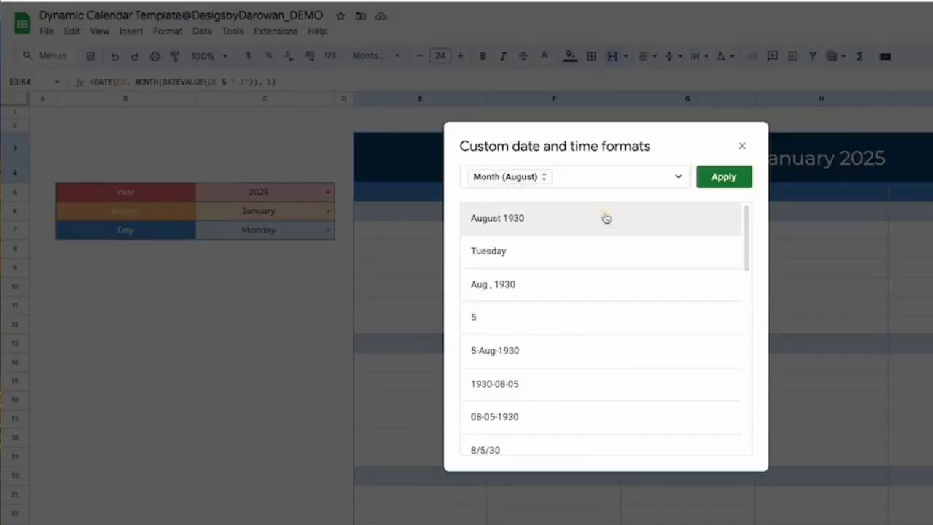
{"action": "left_click", "coordinate": [717, 177]}
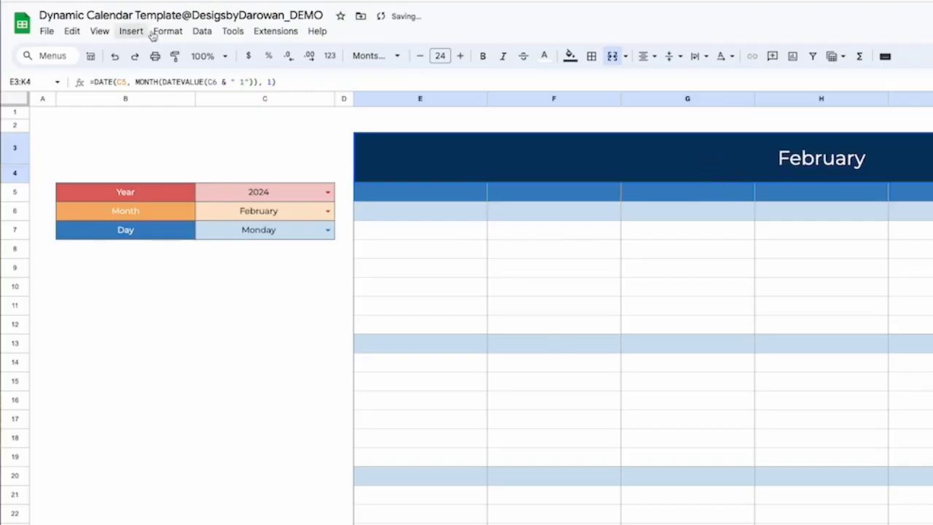
Format the header E3:K4 with the full month name and year, using the "September 2008" number format.
{"action": "left_click", "coordinate": [167, 31]}
{"action": "mouse_move", "coordinate": [182, 84]}
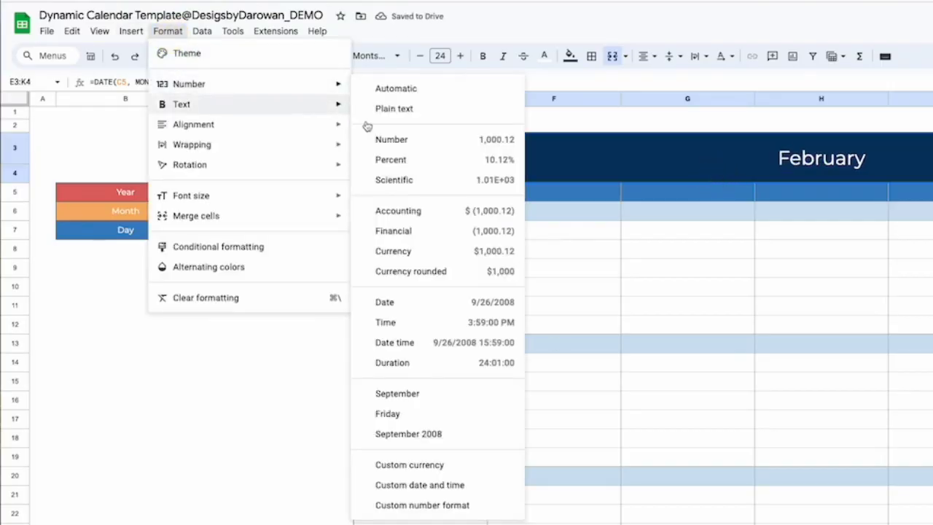
{"action": "left_click", "coordinate": [446, 440]}
{"action": "left_click", "coordinate": [212, 362]}
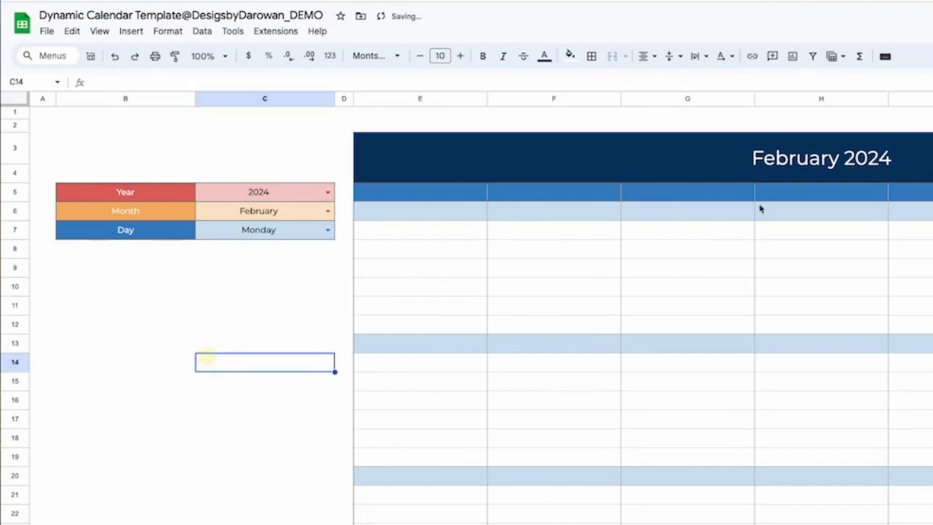
{"action": "left_click", "coordinate": [828, 173]}
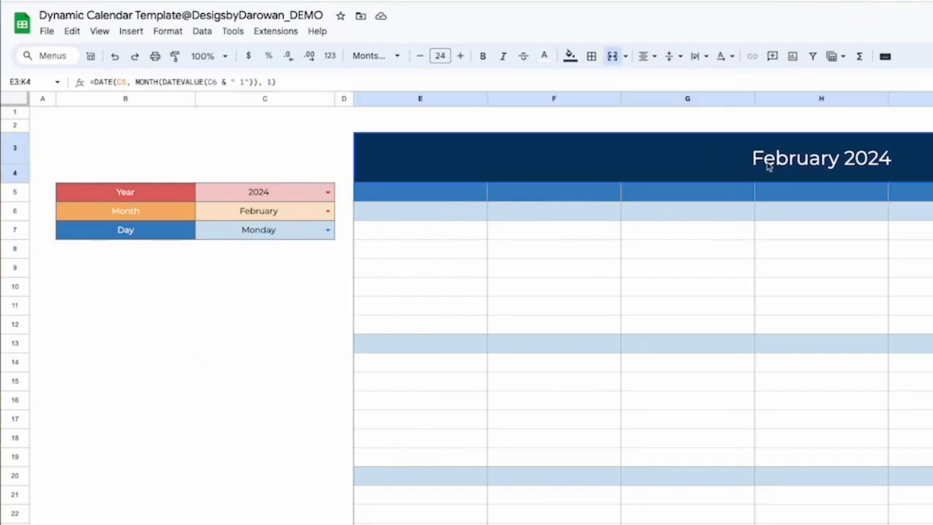
{"action": "left_click", "coordinate": [261, 291]}
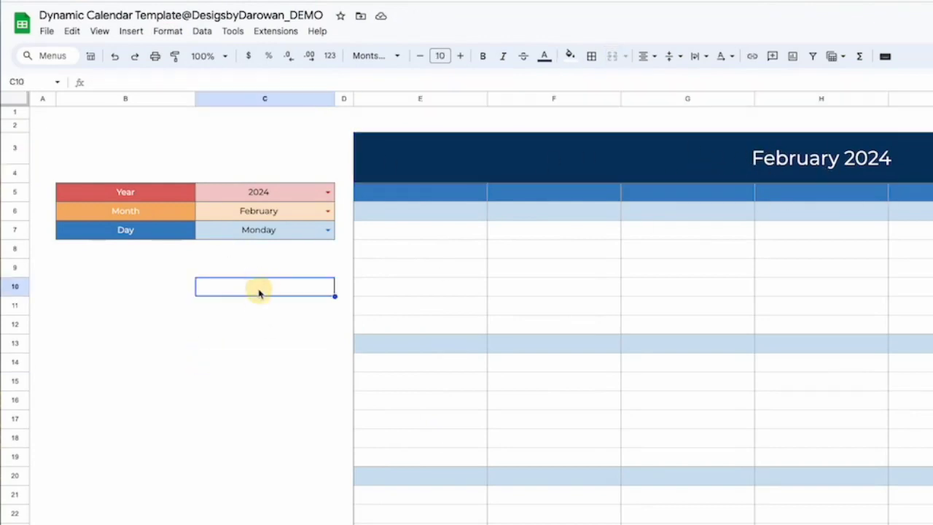
{"action": "left_click", "coordinate": [634, 167]}
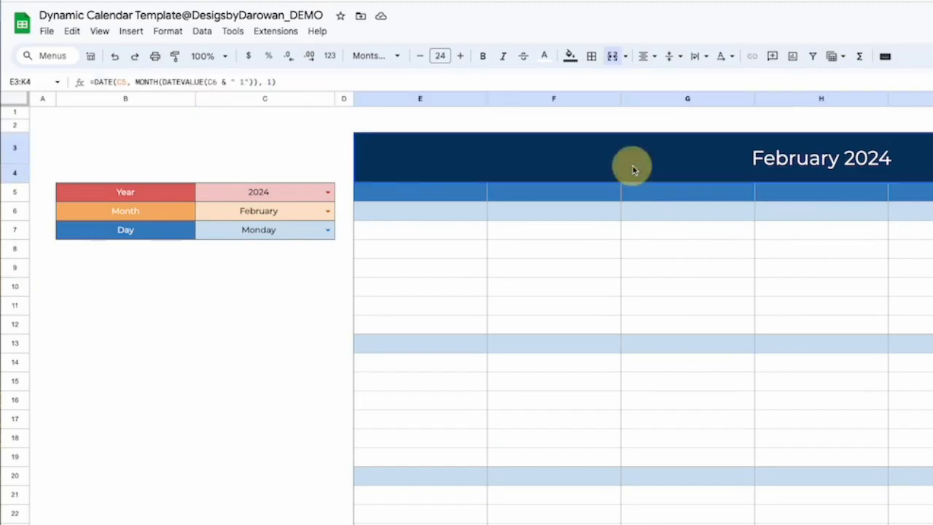
{"action": "left_click", "coordinate": [403, 195]}
{"action": "left_click", "coordinate": [400, 210]}
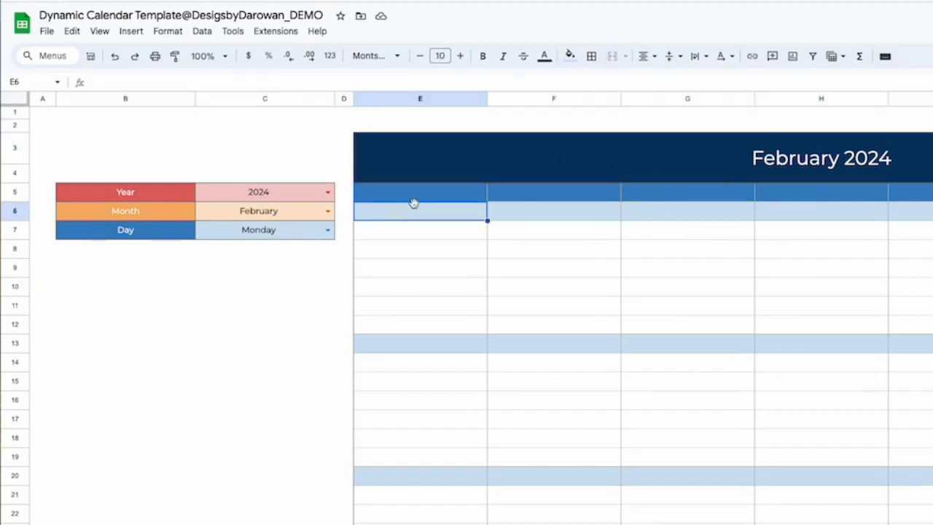
{"action": "left_click", "coordinate": [298, 233]}
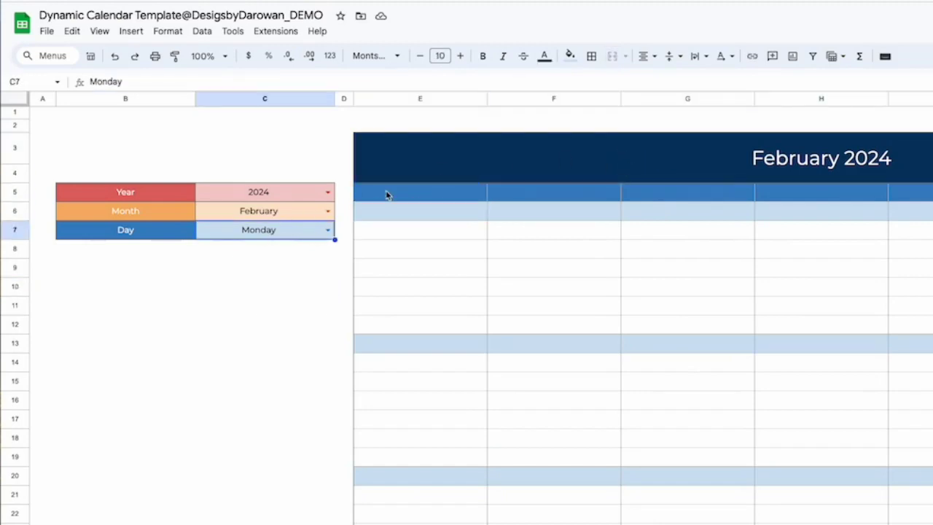
{"action": "left_click", "coordinate": [415, 191]}
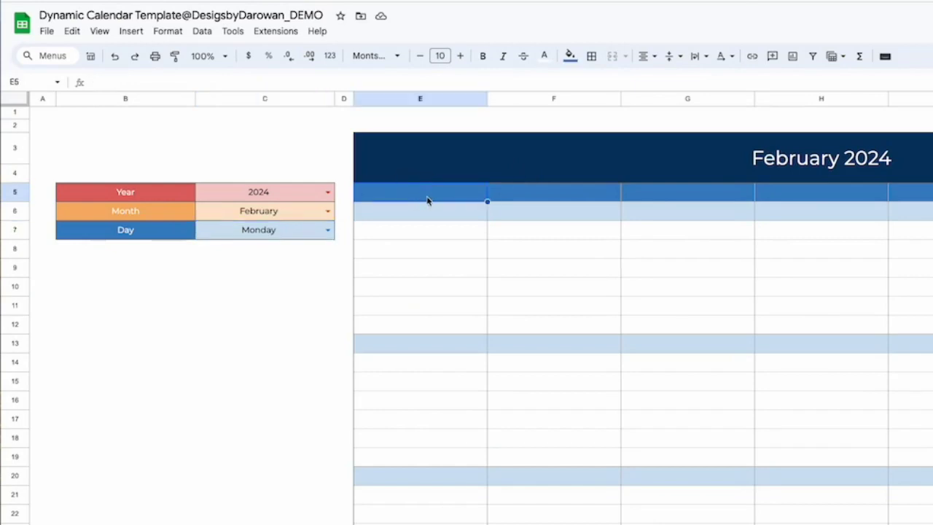
{"action": "left_click_drag", "start_coordinate": [427, 198], "coordinate": [787, 198]}
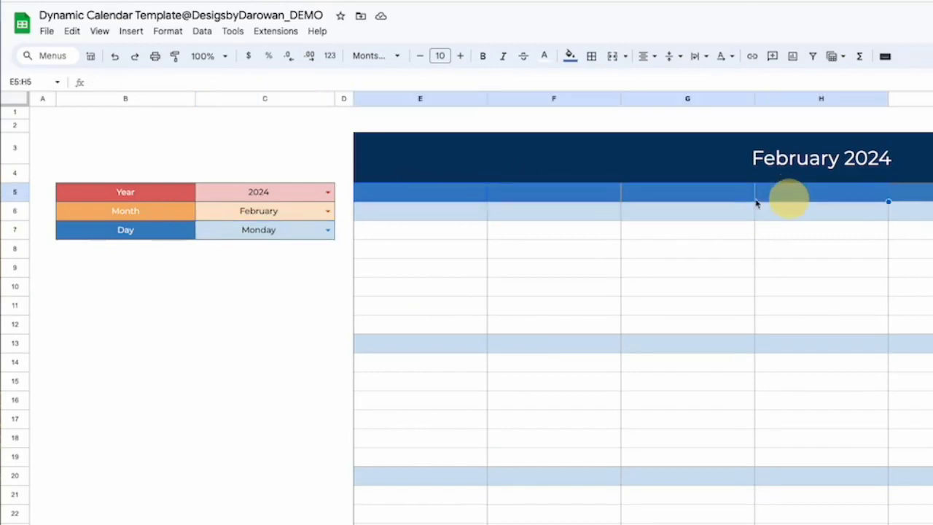
{"action": "left_click", "coordinate": [420, 267]}
{"action": "left_click_drag", "start_coordinate": [402, 214], "coordinate": [696, 217]}
{"action": "left_click", "coordinate": [748, 214]}
{"action": "left_click", "coordinate": [433, 217]}
{"action": "left_click_drag", "start_coordinate": [433, 217], "coordinate": [765, 221]}
{"action": "left_click", "coordinate": [407, 243]}
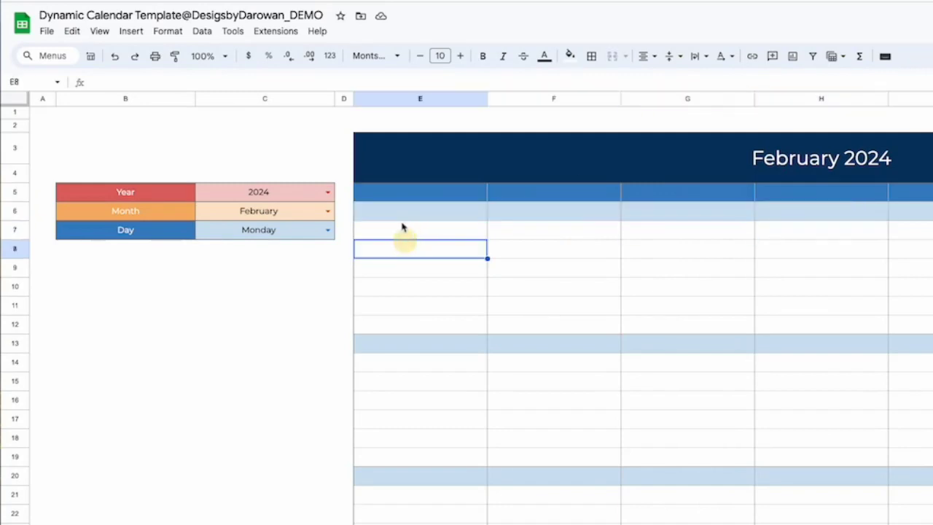
{"action": "left_click", "coordinate": [411, 197]}
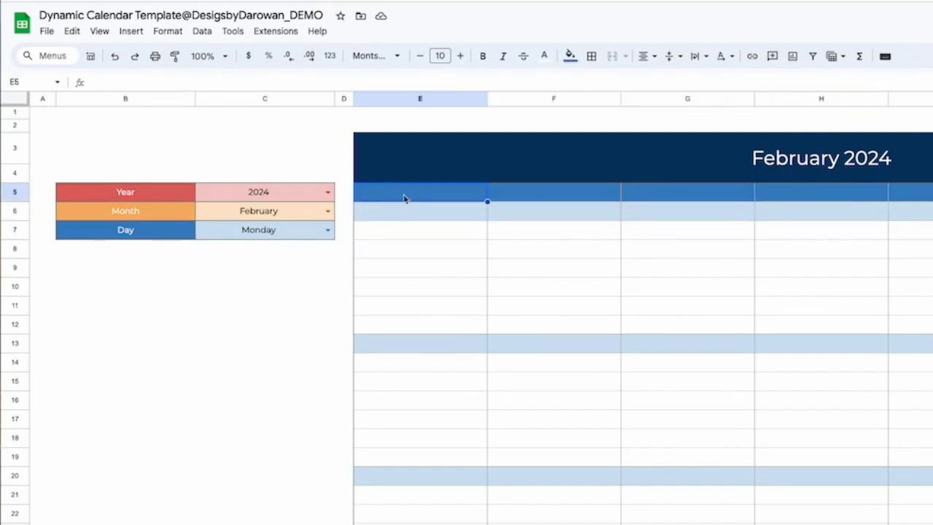
Set the Day dropdown in C7 to Tuesday.
{"action": "left_click", "coordinate": [327, 230]}
{"action": "left_click", "coordinate": [148, 273]}
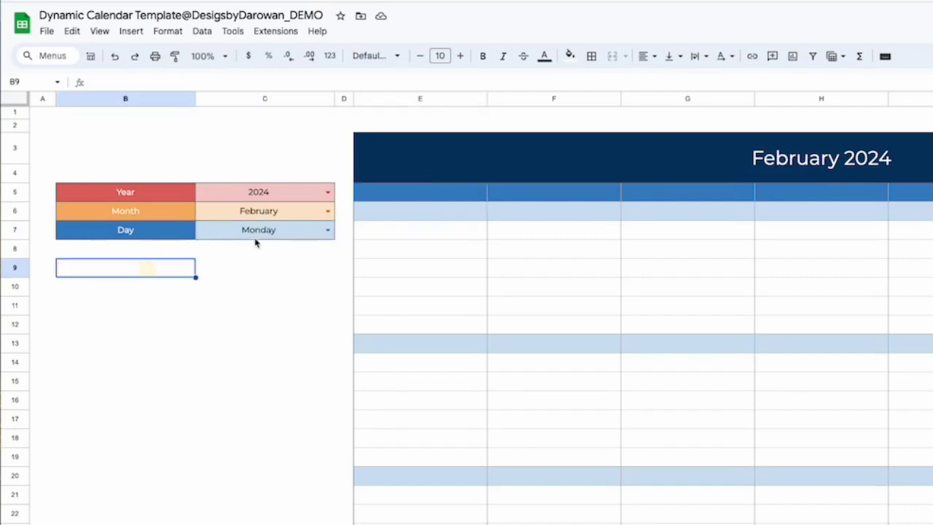
{"action": "left_click", "coordinate": [447, 194]}
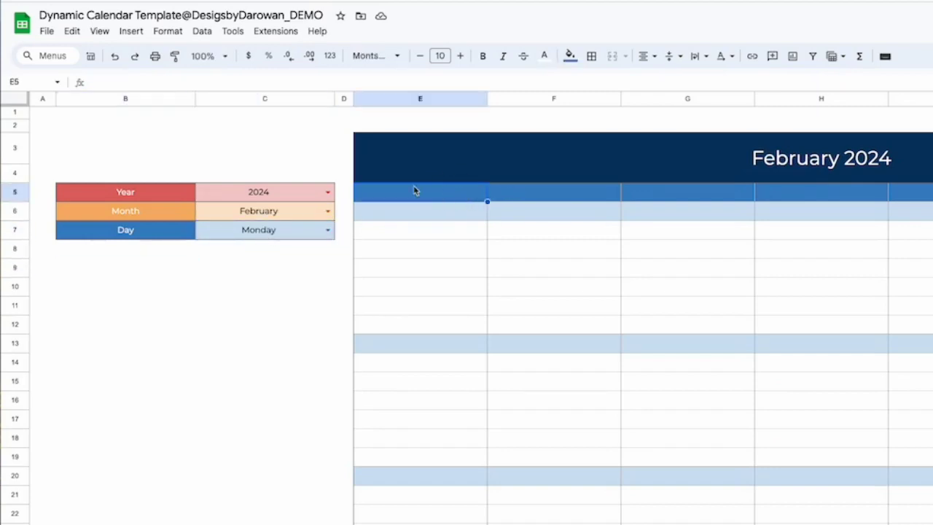
{"action": "left_click", "coordinate": [327, 231]}
{"action": "left_click", "coordinate": [285, 286]}
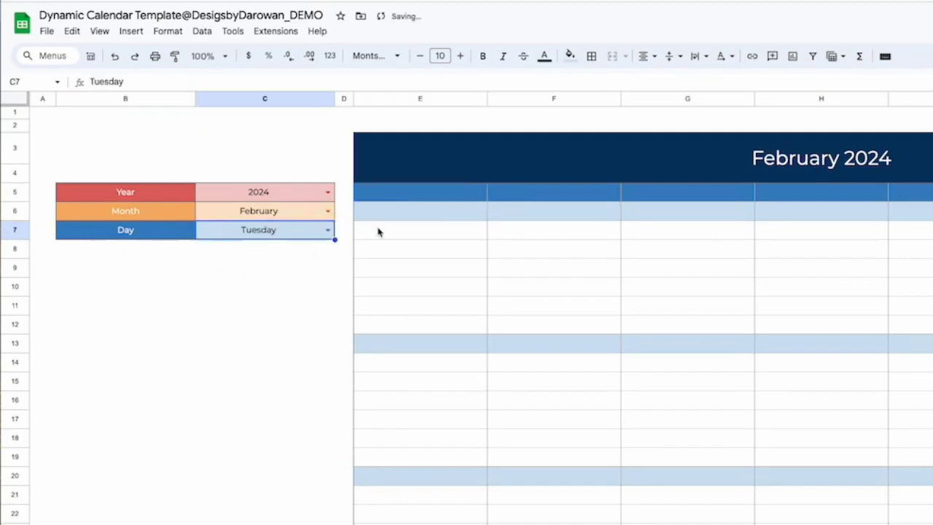
{"action": "left_click", "coordinate": [406, 194]}
{"action": "left_click", "coordinate": [261, 306]}
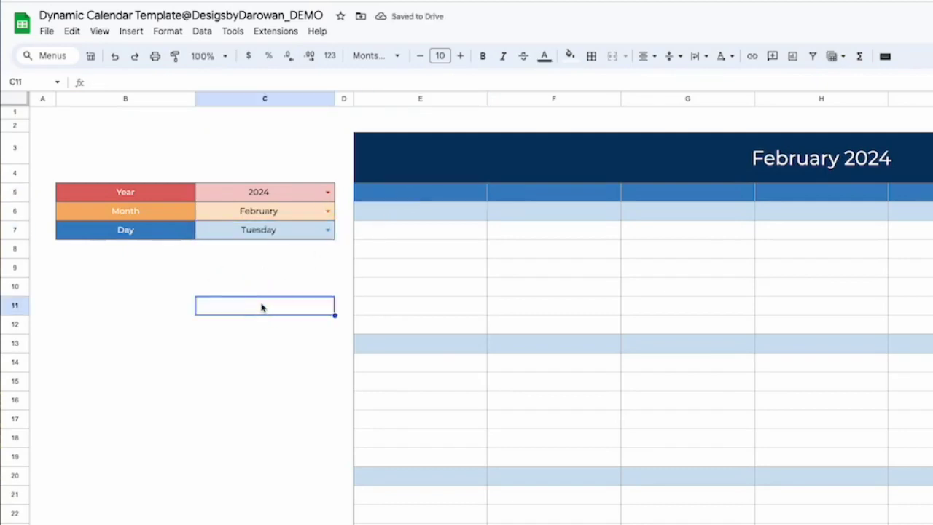
{"action": "left_click", "coordinate": [385, 192]}
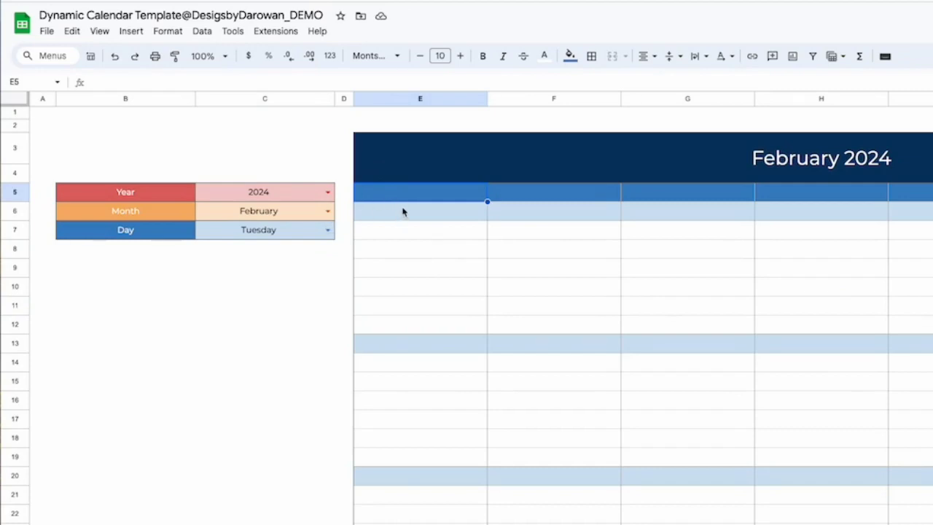
{"action": "left_click", "coordinate": [390, 214]}
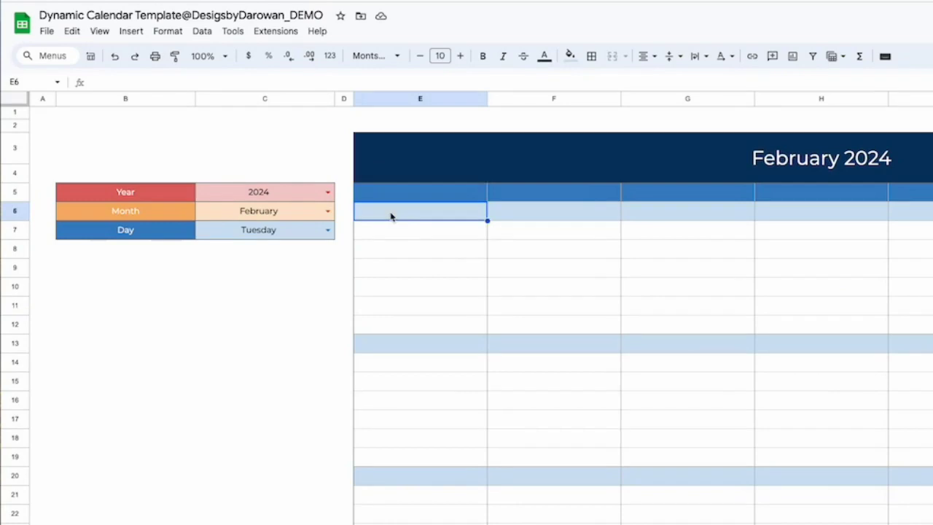
{"action": "left_click", "coordinate": [252, 306]}
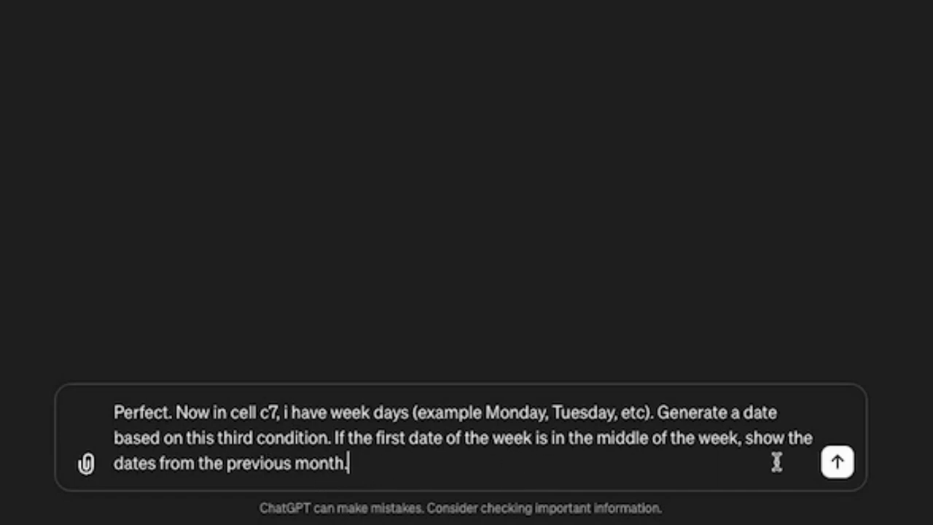
Ask ChatGPT for a date formula based on the weekday in C7, then copy the formula into cell E5 in Google Sheets.
{"action": "left_click", "coordinate": [836, 469]}
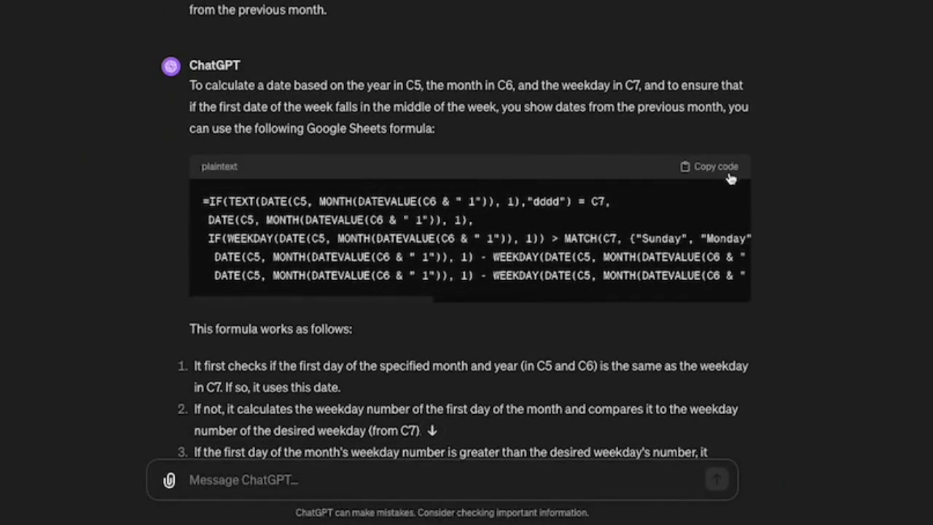
{"action": "left_click", "coordinate": [729, 169]}
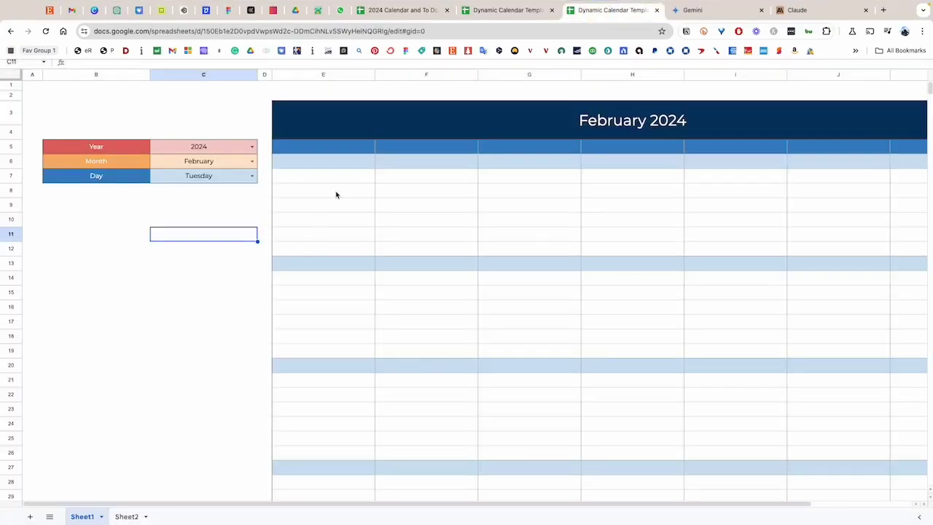
{"action": "left_click", "coordinate": [336, 194]}
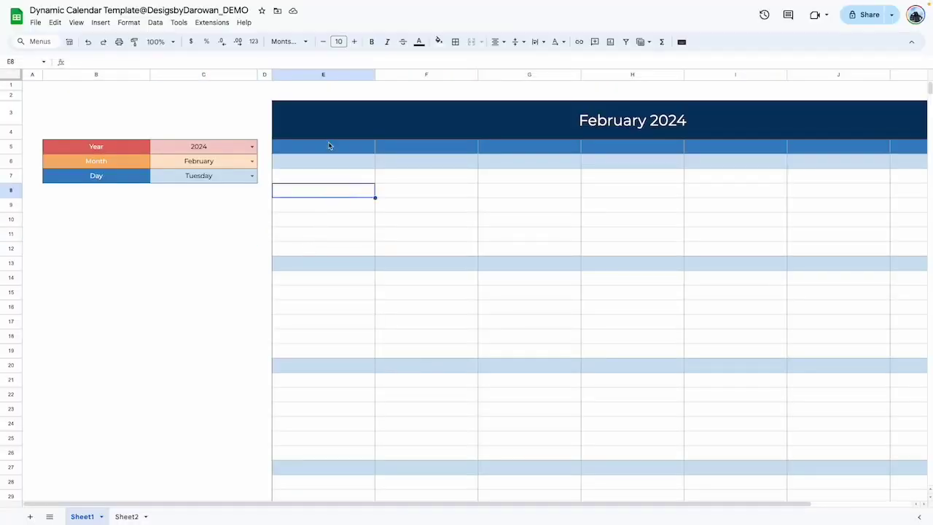
{"action": "left_click", "coordinate": [329, 147]}
{"action": "key", "text": "ctrl+v"}
{"action": "key", "text": "Return"}
{"action": "left_click", "coordinate": [329, 146]}
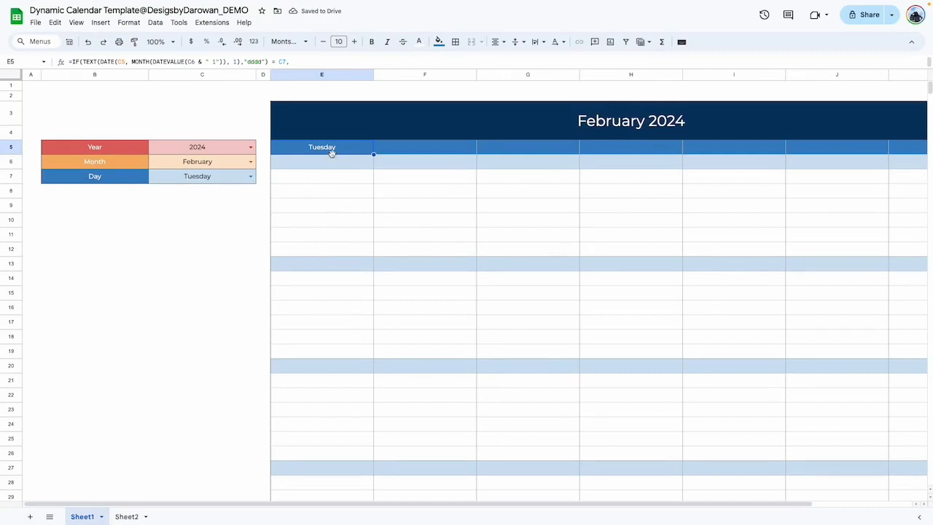
{"action": "left_click", "coordinate": [326, 181]}
Format the weekday header row E5:K5 with the Date number format.
{"action": "left_click", "coordinate": [335, 147]}
{"action": "left_click_drag", "start_coordinate": [335, 147], "coordinate": [929, 153]}
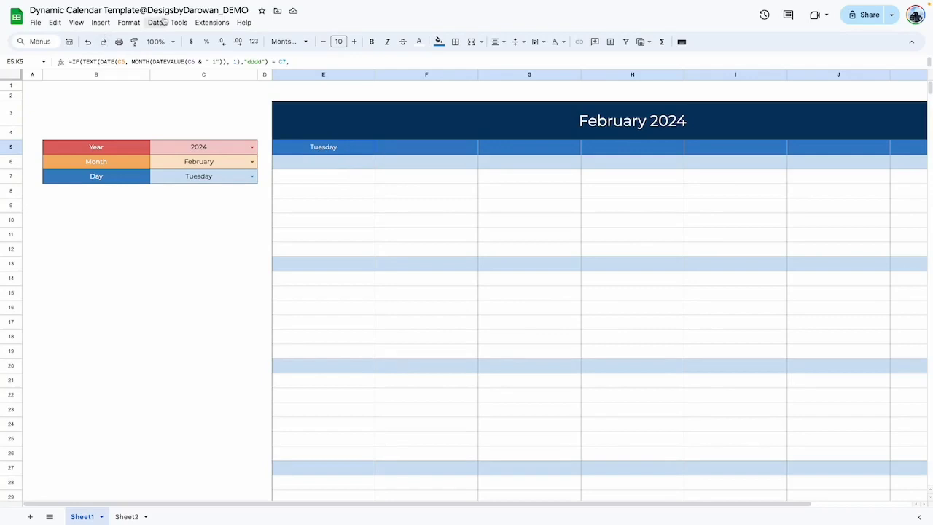
{"action": "left_click", "coordinate": [128, 22]}
{"action": "mouse_move", "coordinate": [146, 63]}
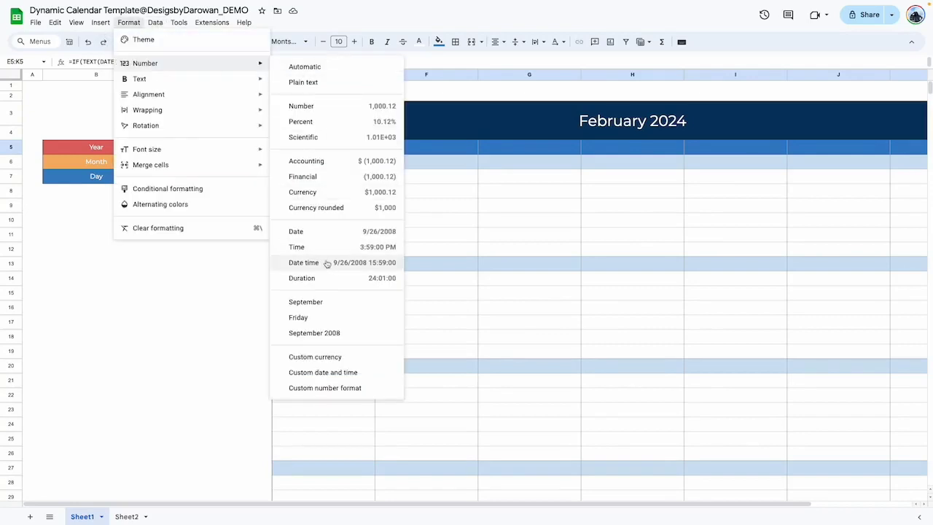
{"action": "left_click", "coordinate": [332, 232]}
{"action": "left_click", "coordinate": [327, 206]}
{"action": "left_click", "coordinate": [319, 149]}
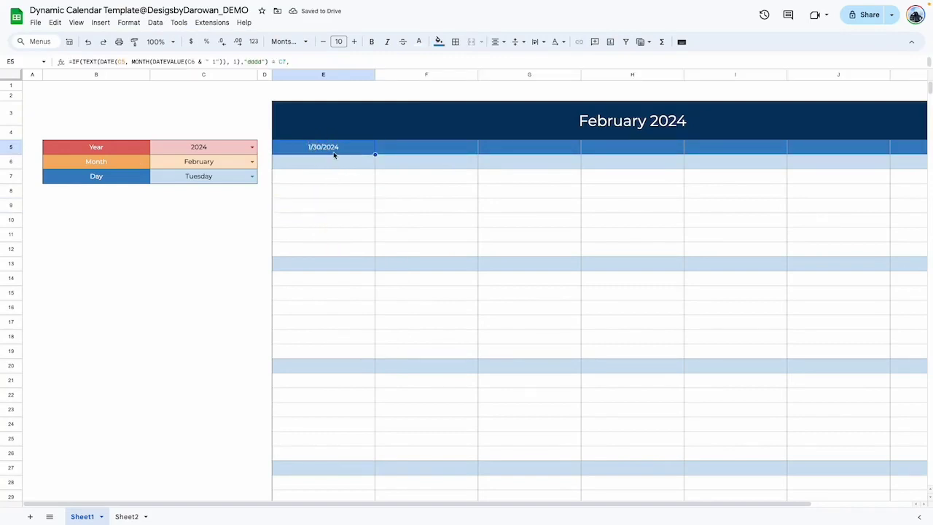
{"action": "left_click", "coordinate": [331, 205]}
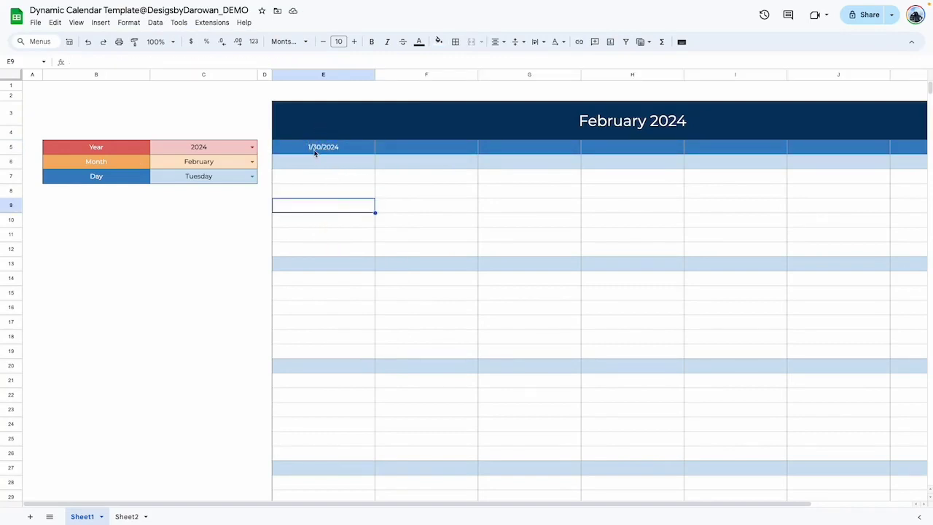
Start a custom date and time format for E5:K5 based on the weekday-only "Tuesday" preset.
{"action": "left_click_drag", "start_coordinate": [315, 152], "coordinate": [865, 153]}
{"action": "scroll", "coordinate": [535, 180], "scroll_direction": "left", "scroll_amount": 3}
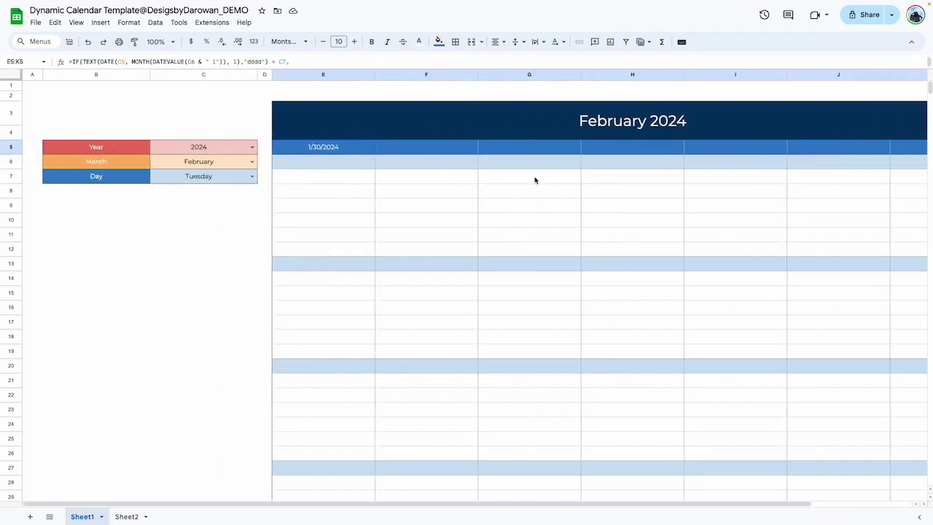
{"action": "left_click", "coordinate": [129, 23]}
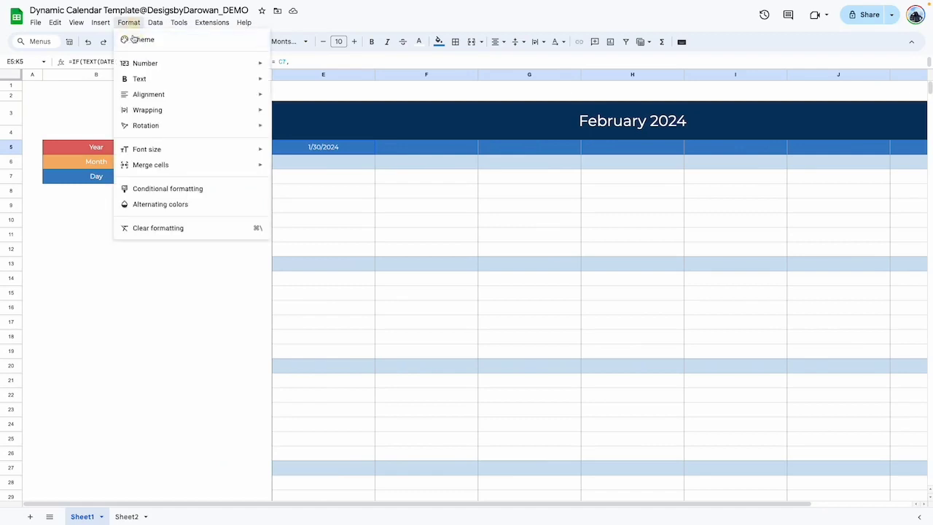
{"action": "mouse_move", "coordinate": [140, 64]}
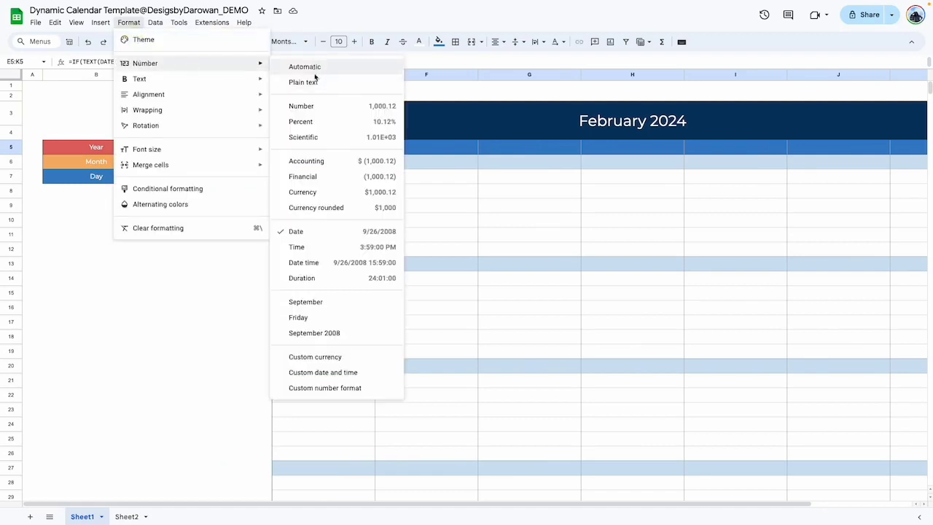
{"action": "left_click", "coordinate": [341, 374]}
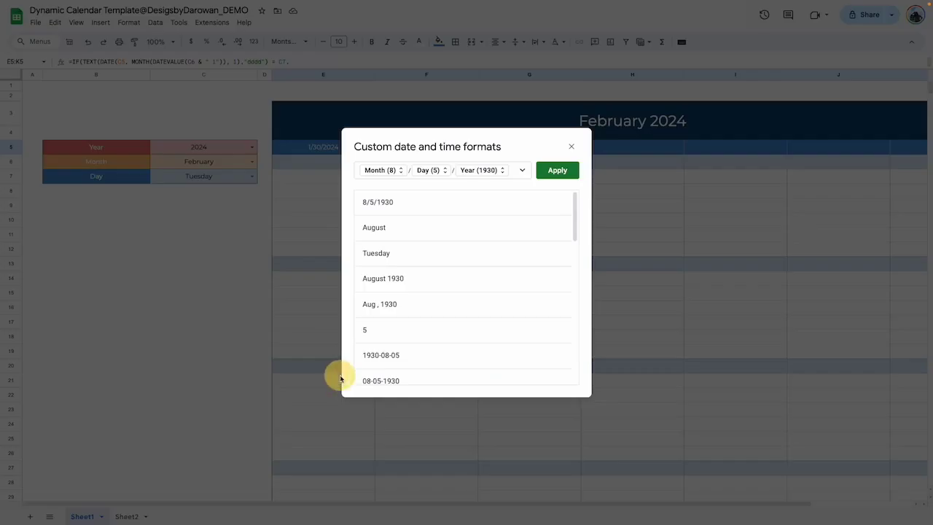
{"action": "left_click", "coordinate": [389, 259]}
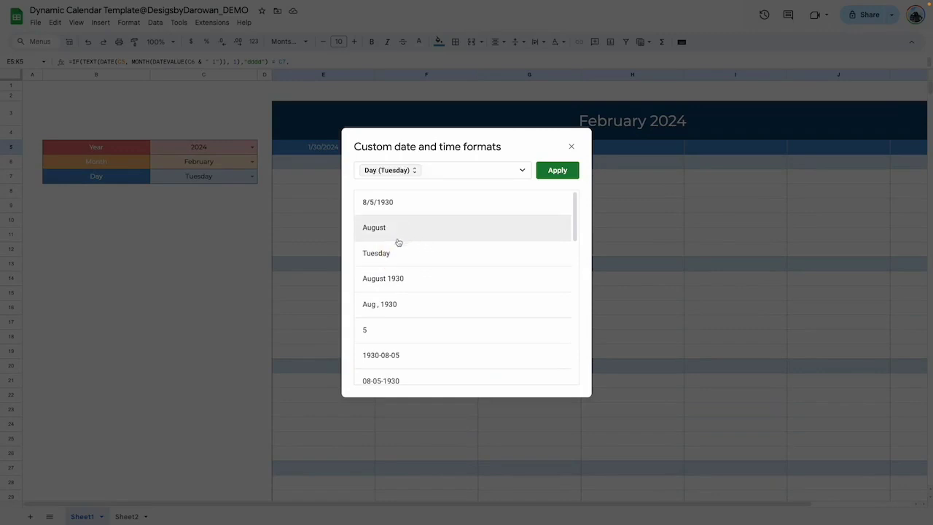
Try the "Tuesday, August 5, 1930" preset instead and delete its month, day number and year components, keeping only the weekday.
{"action": "scroll", "coordinate": [408, 241], "scroll_direction": "down", "scroll_amount": 6}
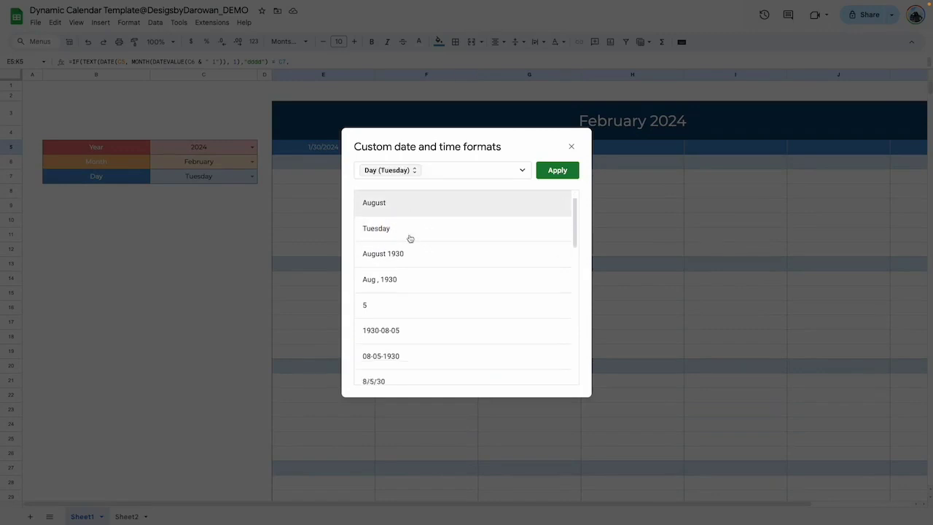
{"action": "scroll", "coordinate": [410, 239], "scroll_direction": "down", "scroll_amount": 3}
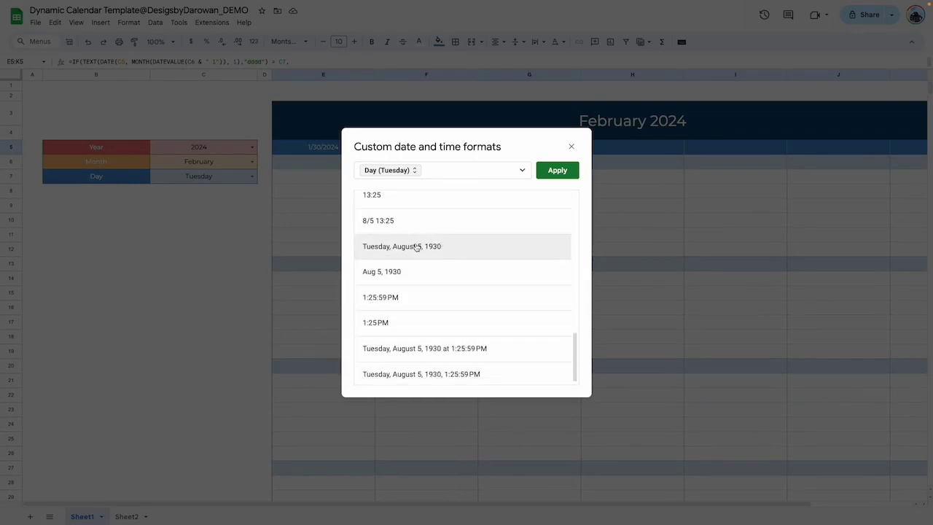
{"action": "left_click", "coordinate": [415, 246]}
{"action": "left_click", "coordinate": [387, 187]}
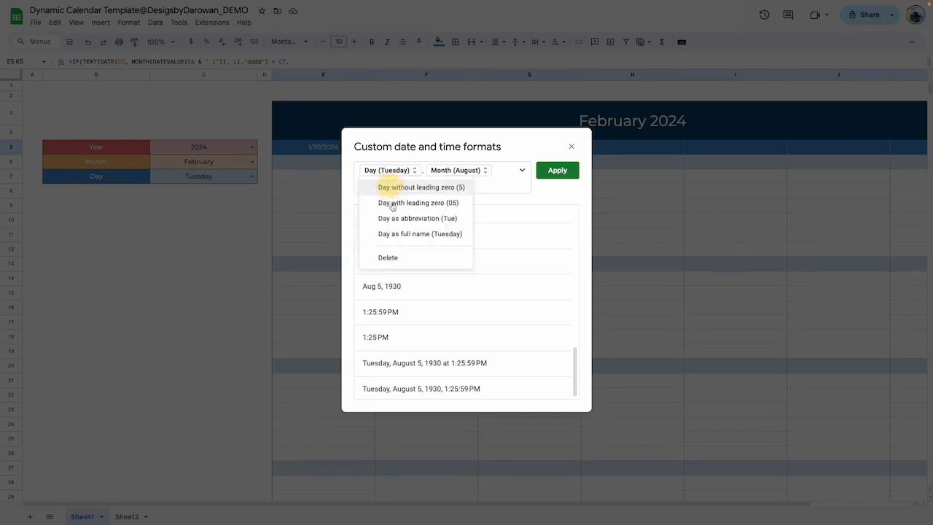
{"action": "left_click", "coordinate": [400, 258]}
{"action": "key", "text": "Delete"}
{"action": "left_click", "coordinate": [487, 172]}
{"action": "left_click", "coordinate": [465, 212]}
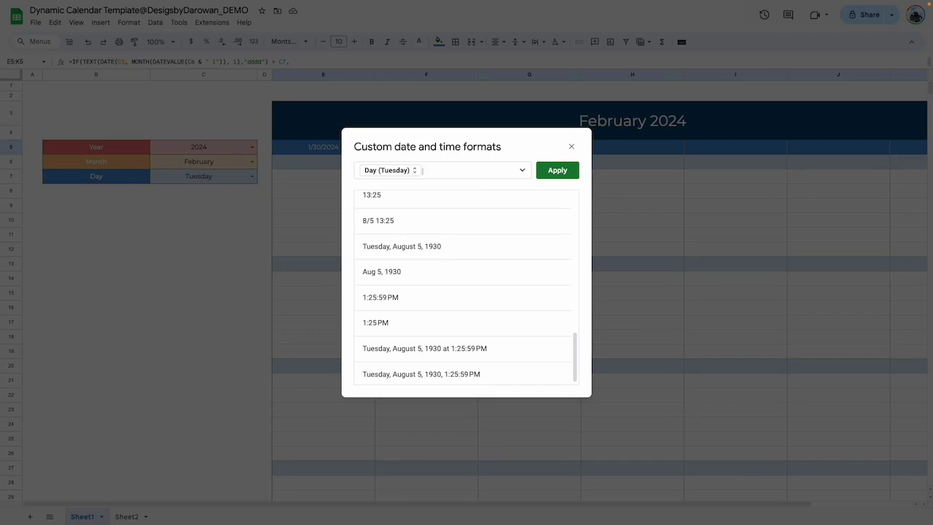
Set the day component to "Day as full name (Tuesday)" and apply the custom format to E5:K5.
{"action": "left_click", "coordinate": [390, 172]}
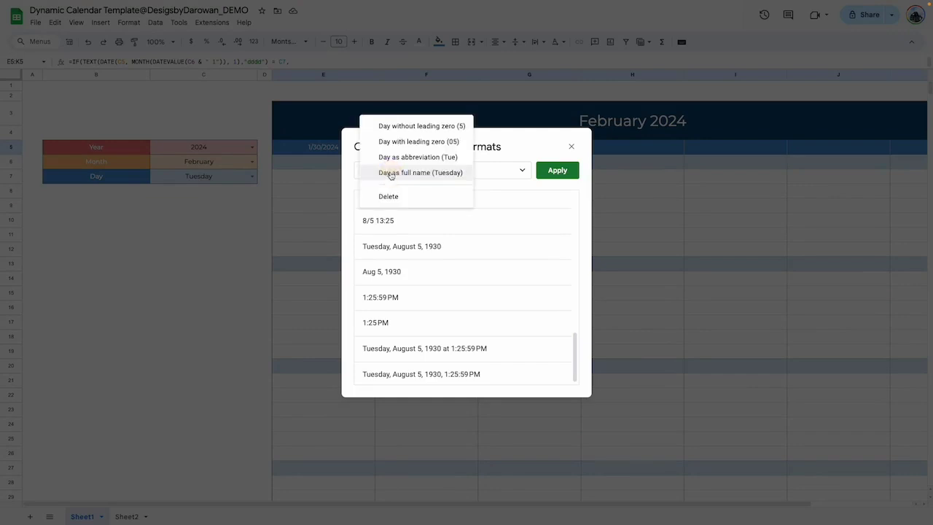
{"action": "left_click", "coordinate": [444, 175]}
{"action": "left_click", "coordinate": [557, 172]}
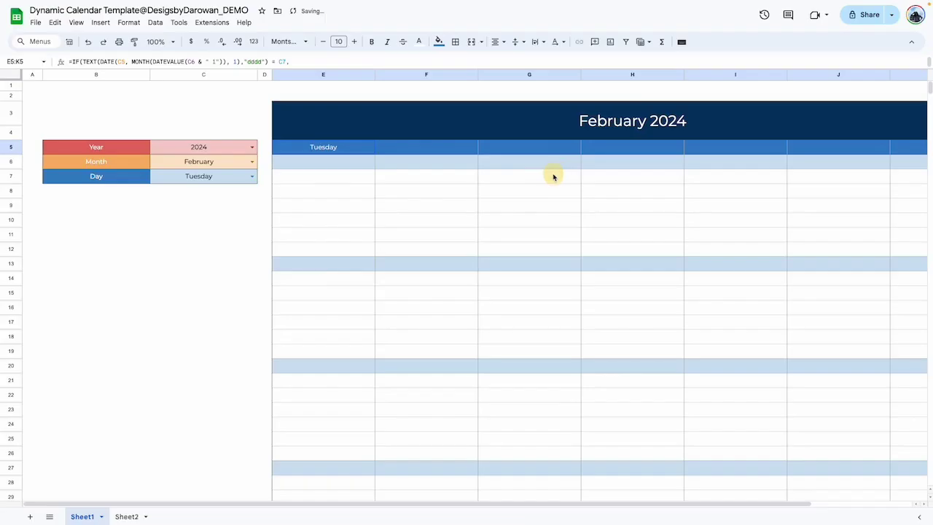
{"action": "left_click", "coordinate": [285, 250]}
{"action": "left_click", "coordinate": [350, 146]}
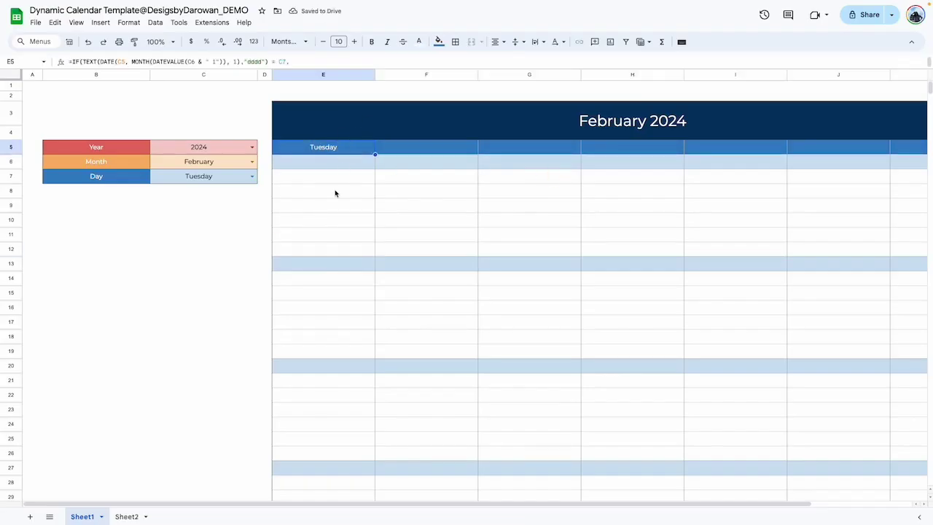
{"action": "left_click", "coordinate": [335, 191]}
{"action": "scroll", "coordinate": [343, 149], "scroll_direction": "right", "scroll_amount": 1}
{"action": "left_click", "coordinate": [342, 150]}
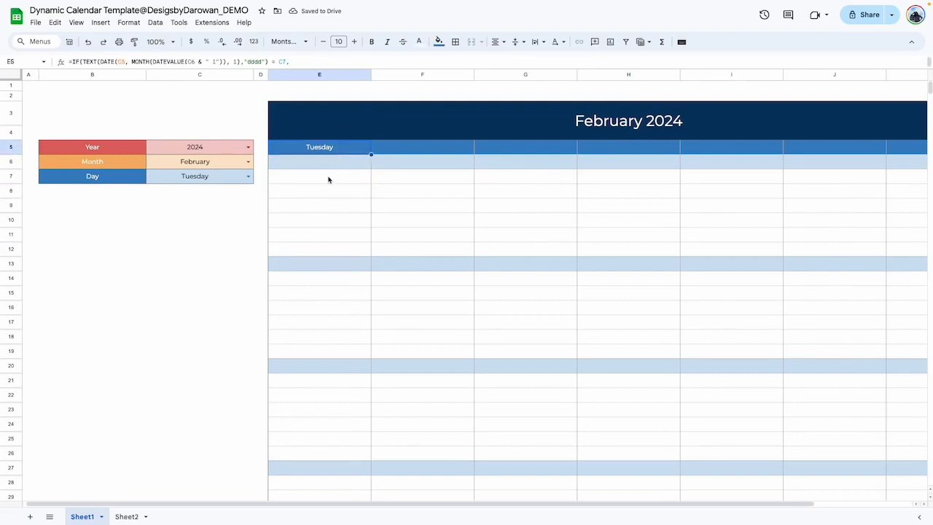
Paste the copied start-date formula into E6, the first date cell below the weekday header.
{"action": "scroll", "coordinate": [307, 233], "scroll_direction": "left", "scroll_amount": 1}
{"action": "left_click", "coordinate": [328, 162]}
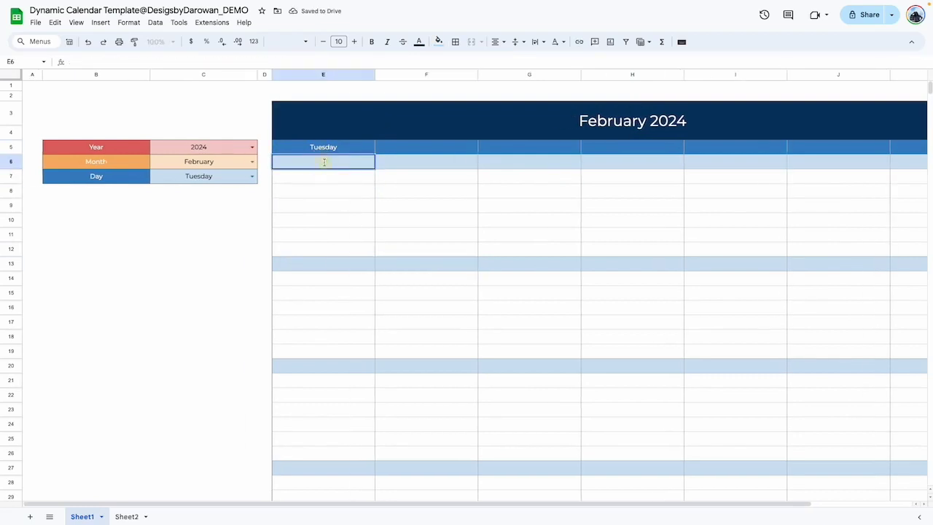
{"action": "key", "text": "ctrl+v"}
{"action": "key", "text": "Return"}
{"action": "key", "text": "Return"}
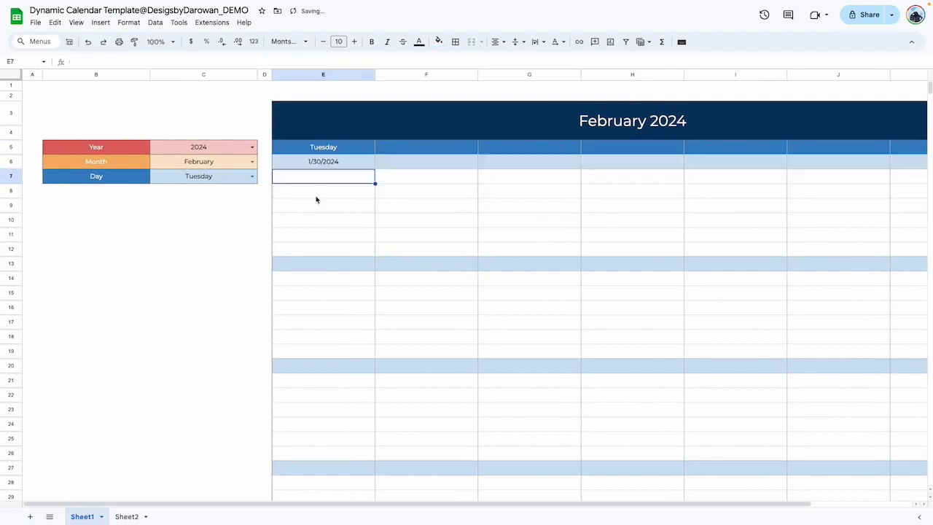
{"action": "left_click", "coordinate": [321, 165]}
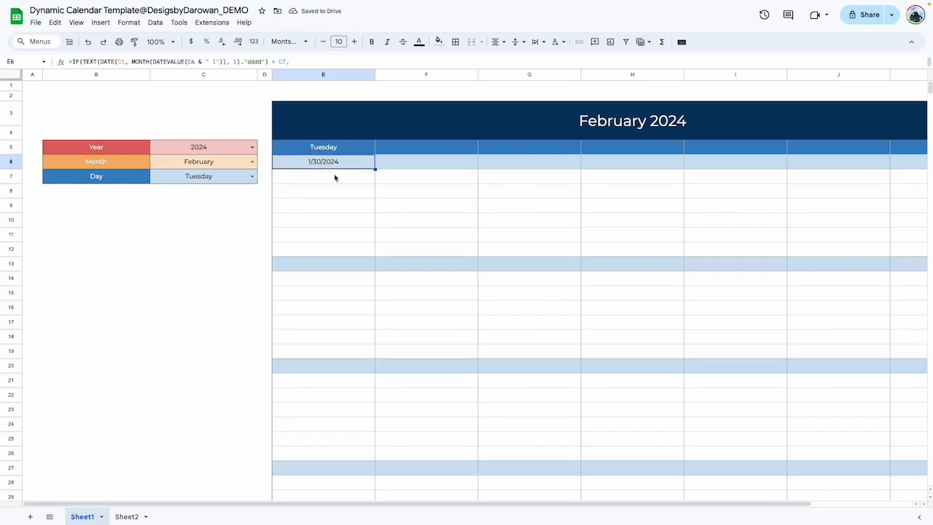
{"action": "left_click", "coordinate": [330, 202]}
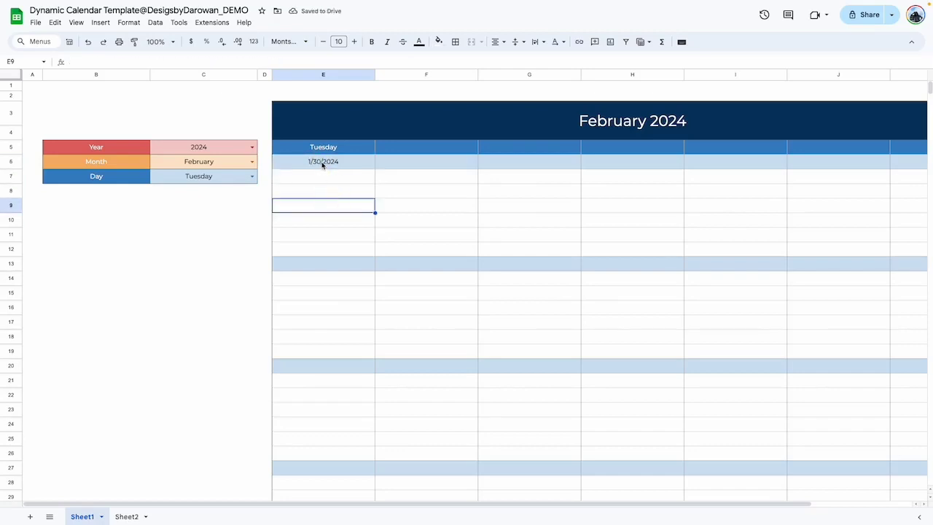
{"action": "left_click", "coordinate": [322, 165]}
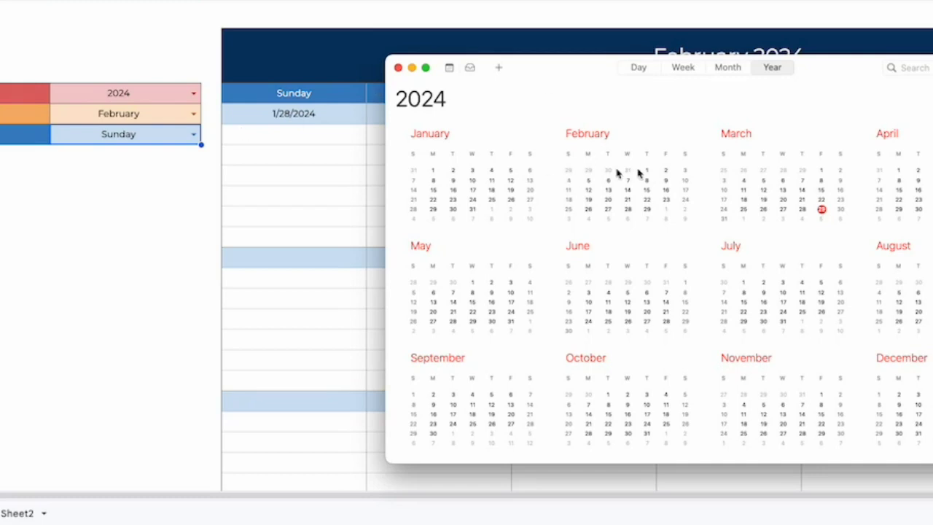
Quit the yearly Calendar reference window and enter =E5+1 in weekday header cell F5.
{"action": "key", "text": "super+q"}
{"action": "left_click", "coordinate": [341, 109]}
{"action": "left_click", "coordinate": [378, 95]}
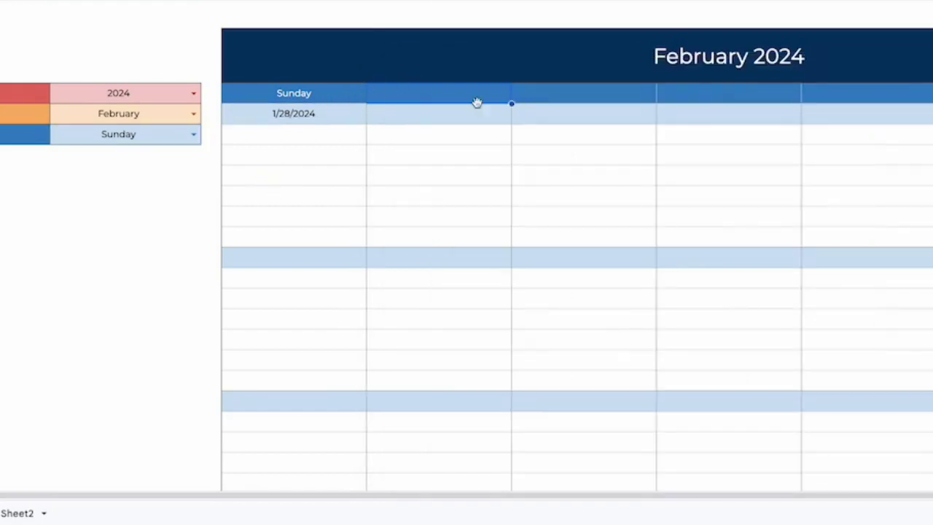
{"action": "left_click", "coordinate": [405, 121]}
{"action": "left_click", "coordinate": [419, 96]}
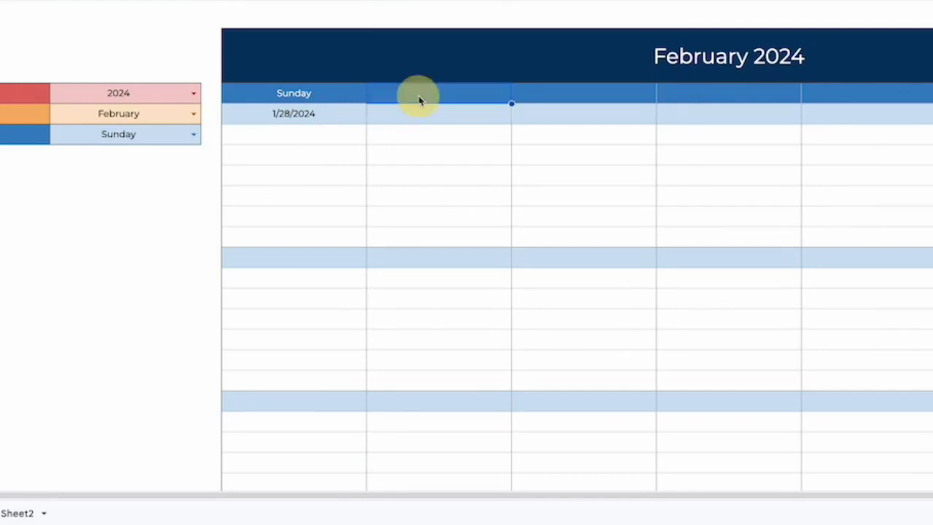
{"action": "type", "text": "="}
{"action": "left_click", "coordinate": [302, 93]}
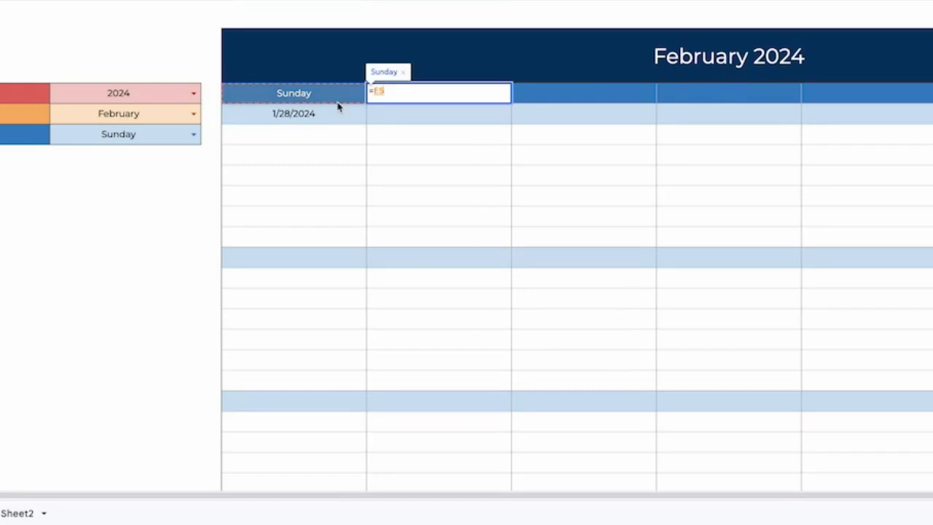
{"action": "type", "text": "+1"}
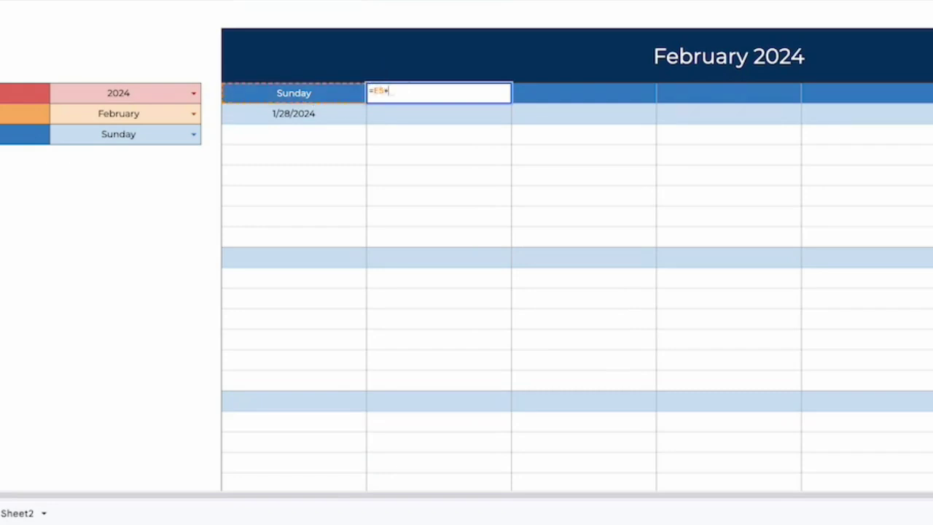
{"action": "left_click", "coordinate": [425, 177]}
Copy the F5 weekday formula across the remaining header cells G5 through K5.
{"action": "left_click", "coordinate": [477, 93]}
{"action": "left_click", "coordinate": [565, 88]}
{"action": "left_click", "coordinate": [383, 142]}
{"action": "left_click", "coordinate": [419, 95]}
{"action": "key", "text": "super+c"}
{"action": "key", "text": "Right"}
{"action": "key", "text": "super+v"}
{"action": "key", "text": "Right"}
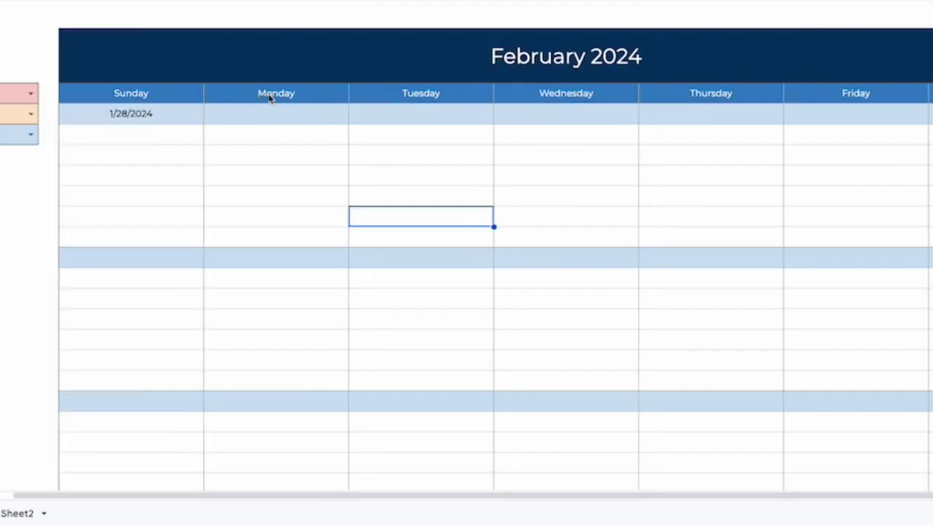
Check that the weekday header cells G5, H5 and I5 hold the formulas =F5+1, =G5+1 and =H5+1.
{"action": "left_click", "coordinate": [270, 97]}
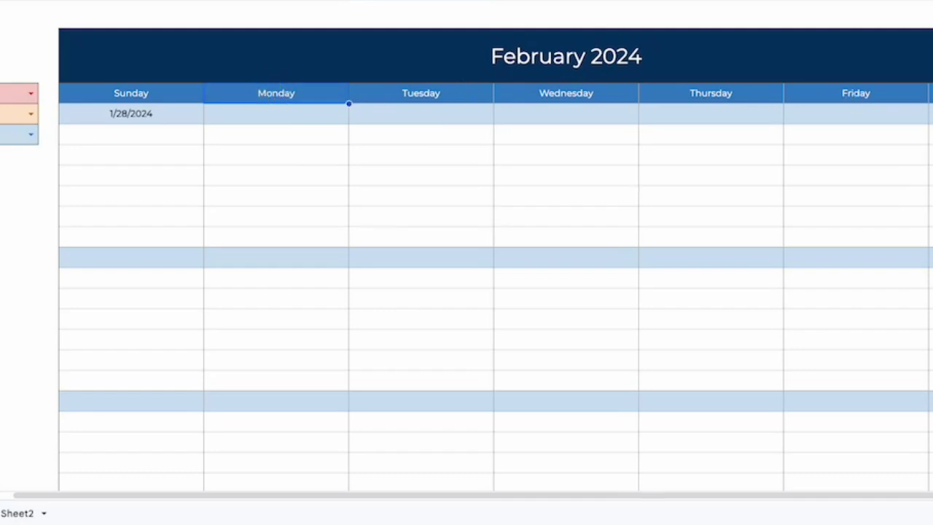
{"action": "left_click", "coordinate": [450, 134]}
{"action": "left_click", "coordinate": [440, 98]}
{"action": "type", "text": "=F5+1"}
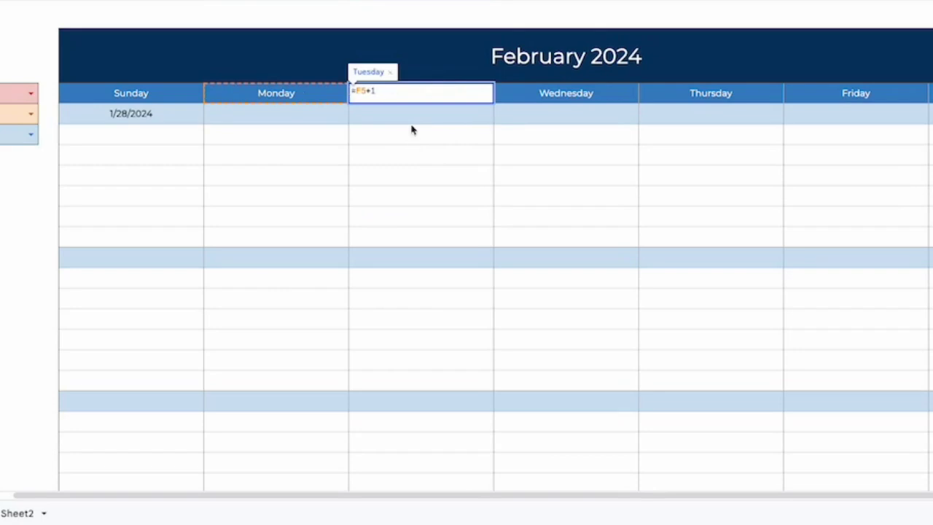
{"action": "left_click", "coordinate": [392, 175]}
{"action": "left_click", "coordinate": [552, 95]}
{"action": "type", "text": "=G5+1"}
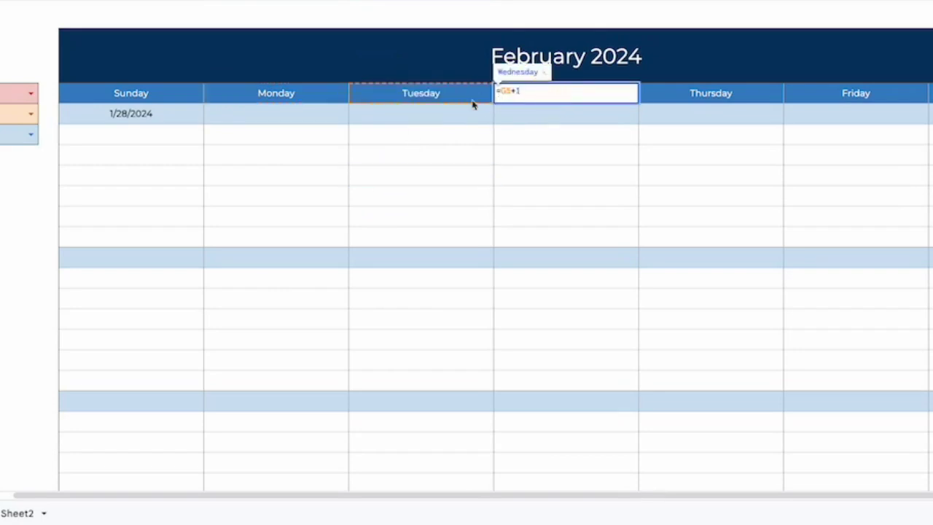
{"action": "left_click", "coordinate": [536, 137]}
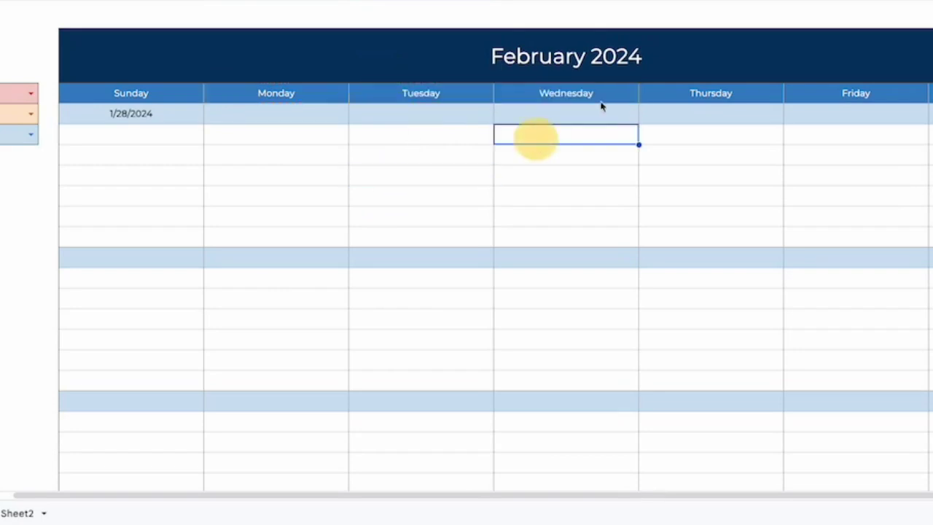
{"action": "left_click", "coordinate": [688, 93]}
{"action": "type", "text": "=H5+1"}
{"action": "left_click", "coordinate": [788, 139]}
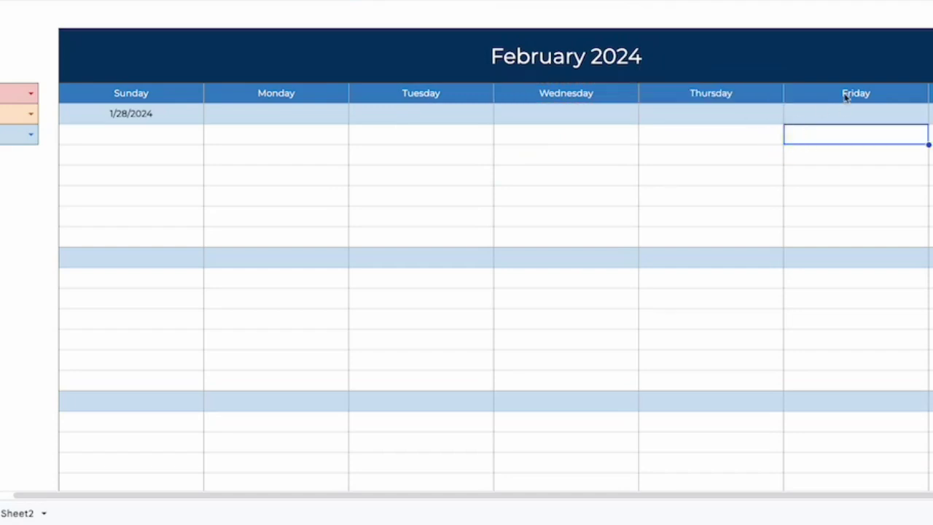
{"action": "left_click", "coordinate": [472, 134]}
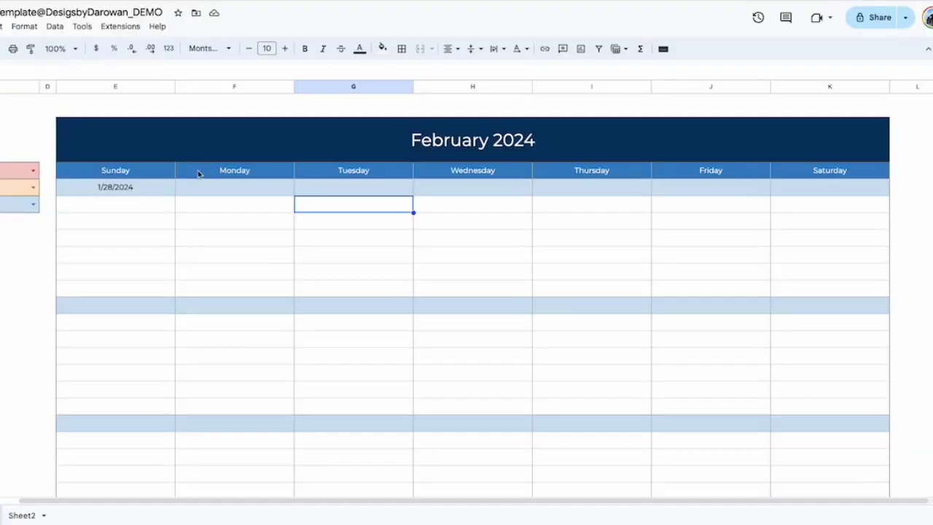
Set the Day dropdown in C7 to Monday and check the weekday headers across row 5.
{"action": "scroll", "coordinate": [134, 218], "scroll_direction": "left", "scroll_amount": 3}
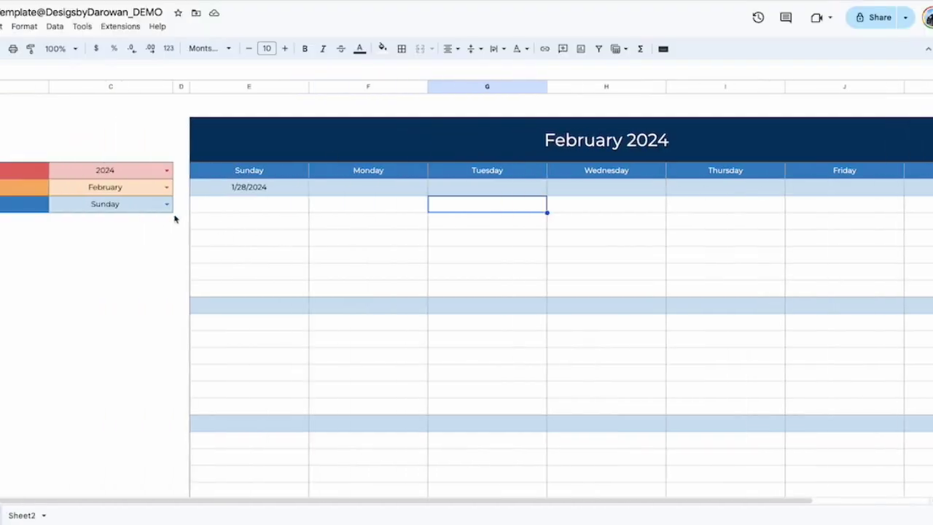
{"action": "left_click", "coordinate": [167, 203]}
{"action": "left_click", "coordinate": [75, 236]}
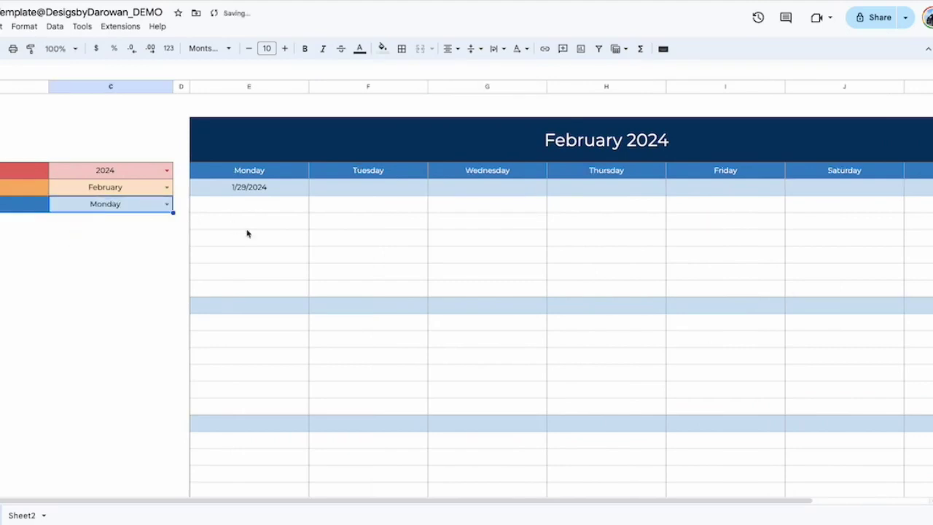
{"action": "left_click", "coordinate": [247, 238]}
{"action": "left_click", "coordinate": [254, 176]}
{"action": "left_click", "coordinate": [354, 164]}
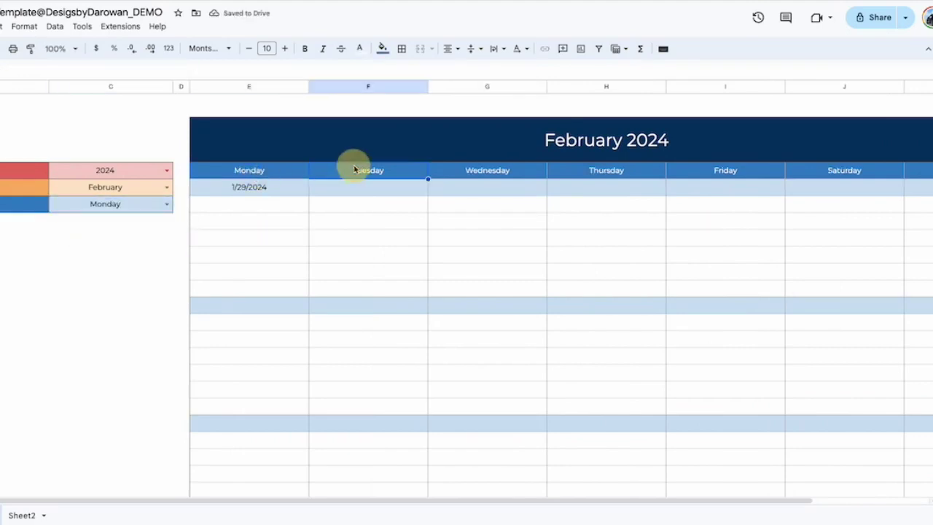
{"action": "left_click", "coordinate": [443, 172]}
{"action": "left_click", "coordinate": [609, 170]}
{"action": "scroll", "coordinate": [620, 175], "scroll_direction": "right", "scroll_amount": 3}
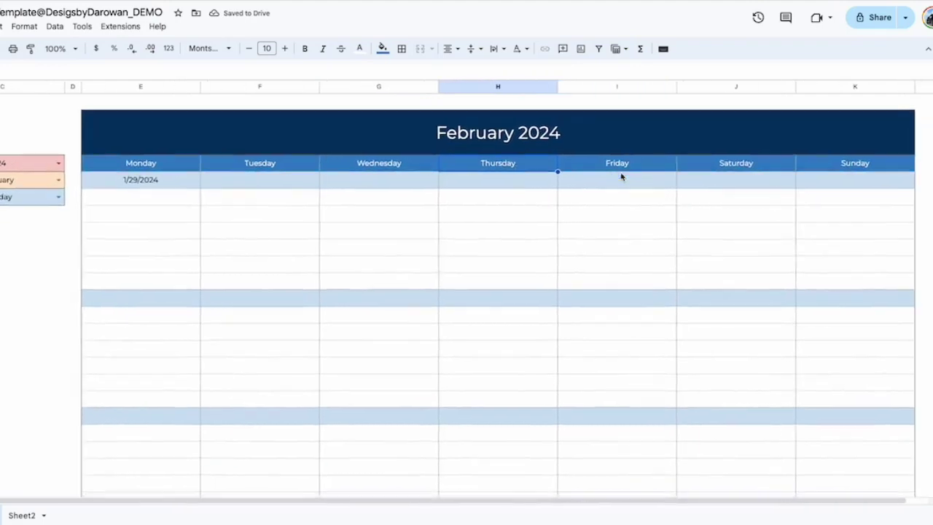
{"action": "scroll", "coordinate": [621, 175], "scroll_direction": "left", "scroll_amount": 1}
Enter the formula =E6+1 in F6, the second date cell of the first week.
{"action": "left_click", "coordinate": [263, 187]}
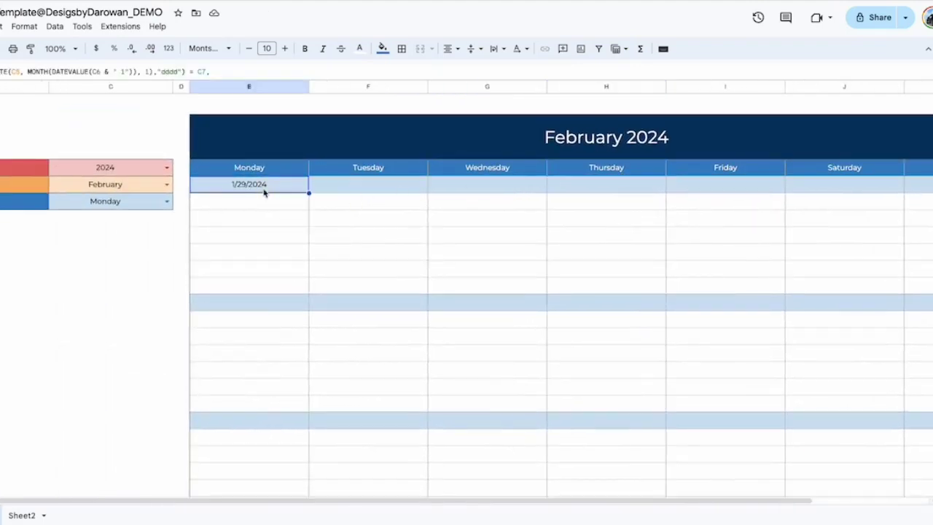
{"action": "left_click", "coordinate": [260, 222]}
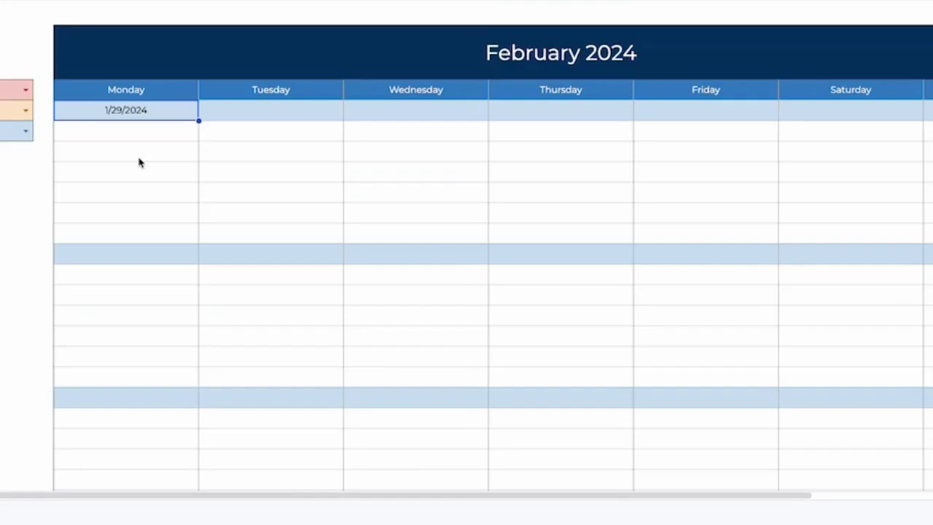
{"action": "left_click", "coordinate": [332, 190]}
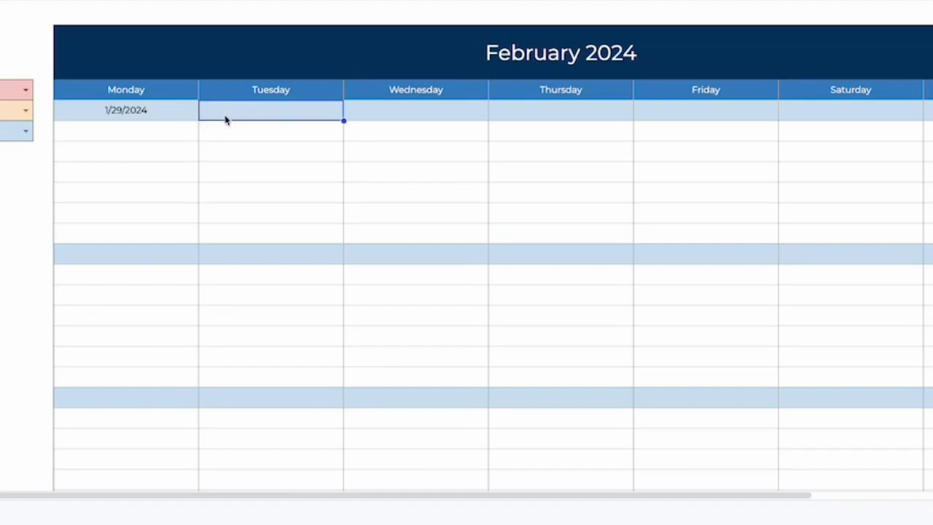
{"action": "type", "text": "="}
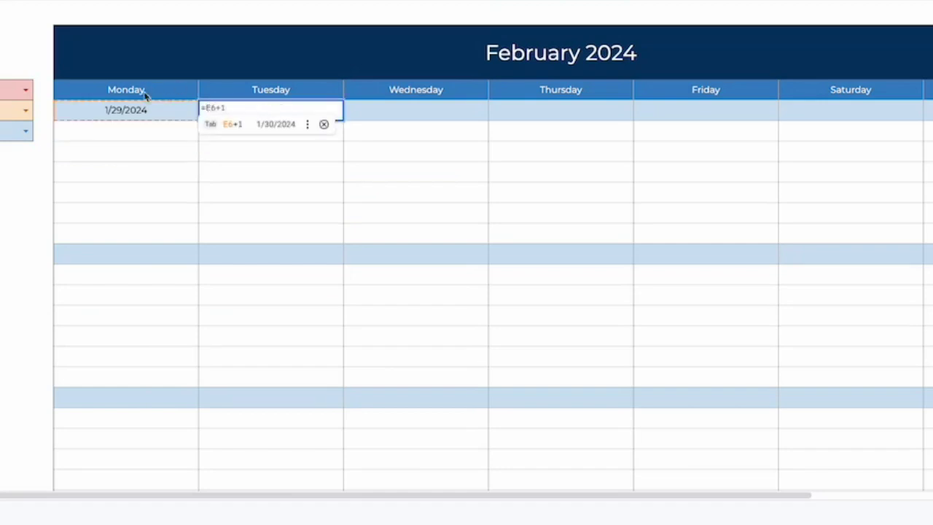
{"action": "key", "text": "Tab"}
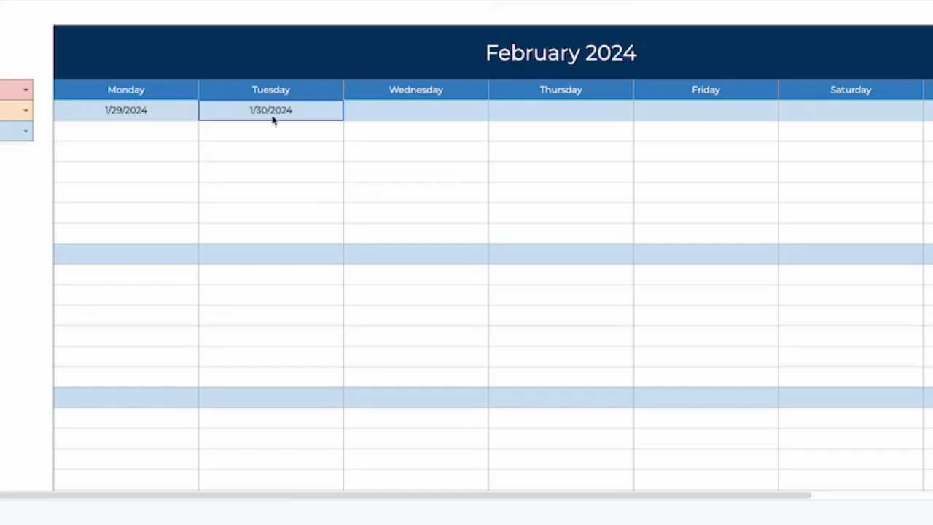
Copy the F6 date formula into the rest of the first week, G6 through K6.
{"action": "key", "text": "ctrl+c"}
{"action": "left_click", "coordinate": [376, 113]}
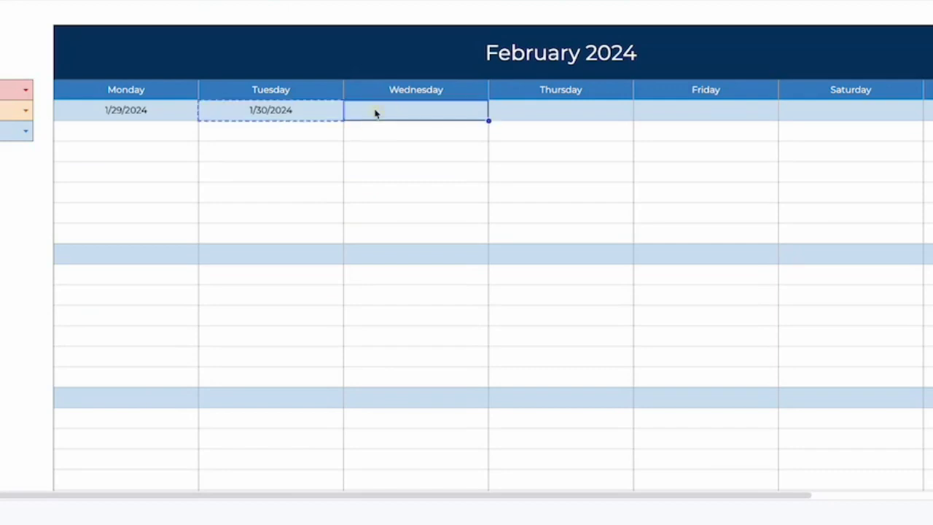
{"action": "key", "text": "ctrl+v"}
{"action": "key", "text": "Right"}
{"action": "key", "text": "ctrl+v"}
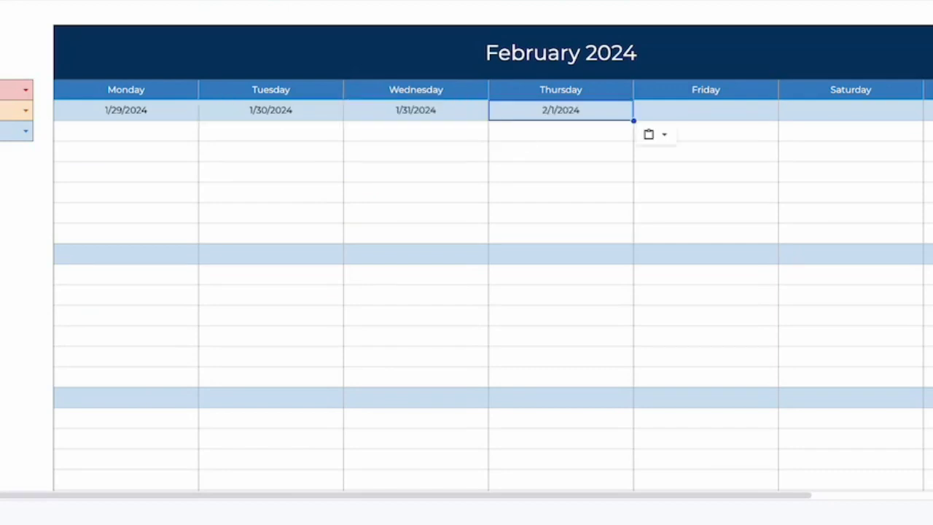
{"action": "key", "text": "Right"}
{"action": "key", "text": "ctrl+v"}
{"action": "key", "text": "Right"}
{"action": "key", "text": "ctrl+v"}
{"action": "key", "text": "Right"}
{"action": "key", "text": "ctrl+v"}
{"action": "key", "text": "Right"}
{"action": "left_click", "coordinate": [267, 180]}
{"action": "left_click", "coordinate": [54, 192]}
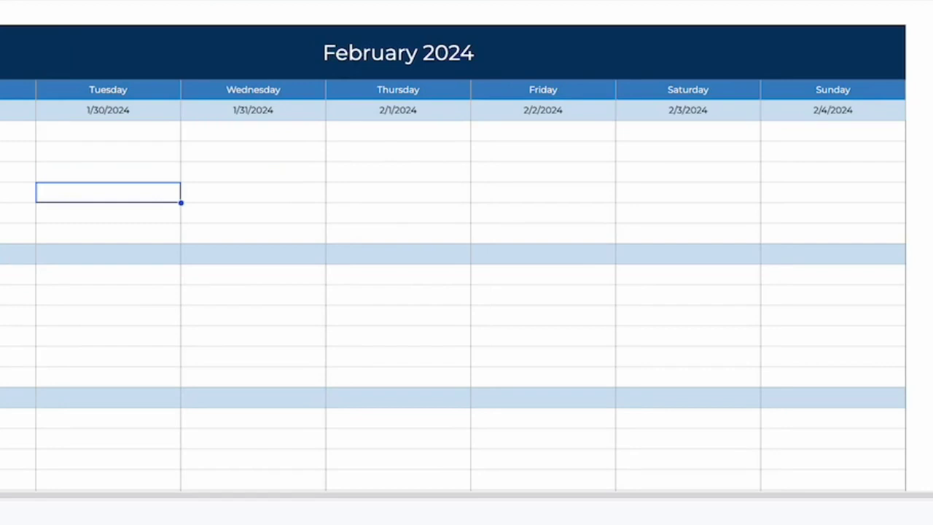
{"action": "scroll", "coordinate": [150, 141], "scroll_direction": "left", "scroll_amount": 3}
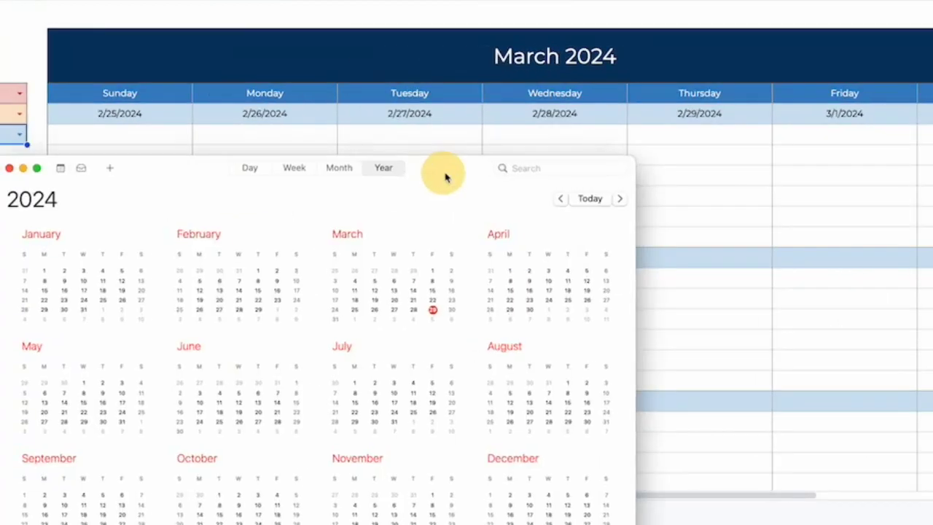
Compare the first week's dates for March 2024 with March in the Calendar app's year view.
{"action": "left_click_drag", "start_coordinate": [443, 175], "coordinate": [466, 174]}
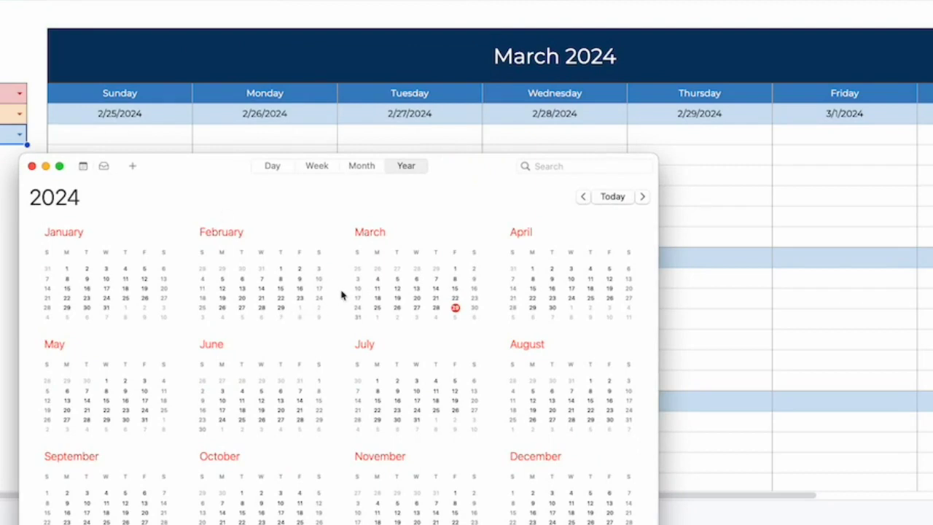
{"action": "left_click_drag", "start_coordinate": [436, 198], "coordinate": [324, 204]}
{"action": "left_click_drag", "start_coordinate": [444, 177], "coordinate": [321, 175]}
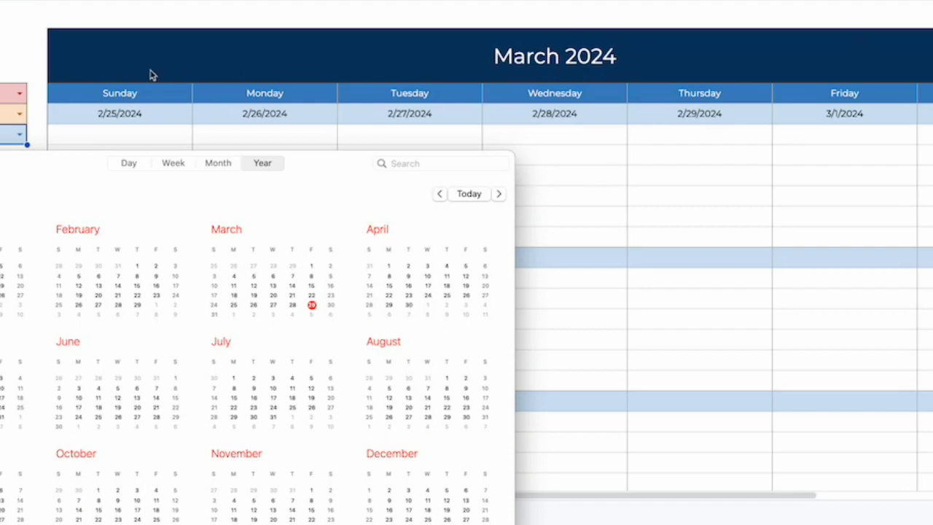
{"action": "scroll", "coordinate": [387, 119], "scroll_direction": "right", "scroll_amount": 3}
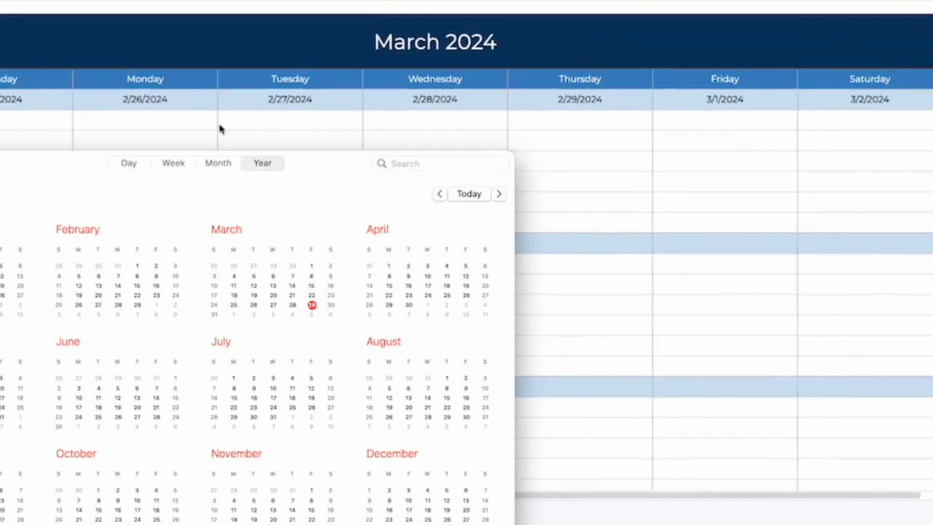
{"action": "scroll", "coordinate": [231, 127], "scroll_direction": "right", "scroll_amount": 2}
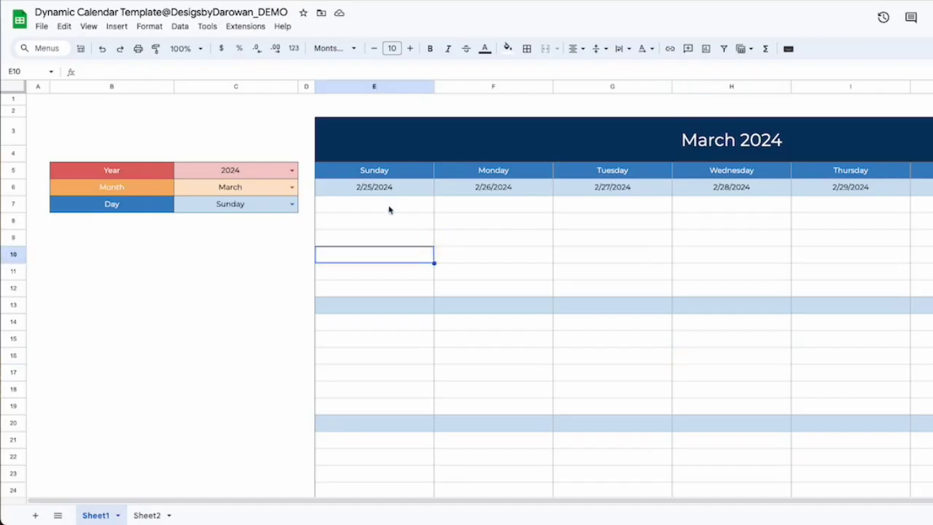
{"action": "scroll", "coordinate": [389, 210], "scroll_direction": "right", "scroll_amount": 2}
{"action": "scroll", "coordinate": [389, 210], "scroll_direction": "down", "scroll_amount": 1}
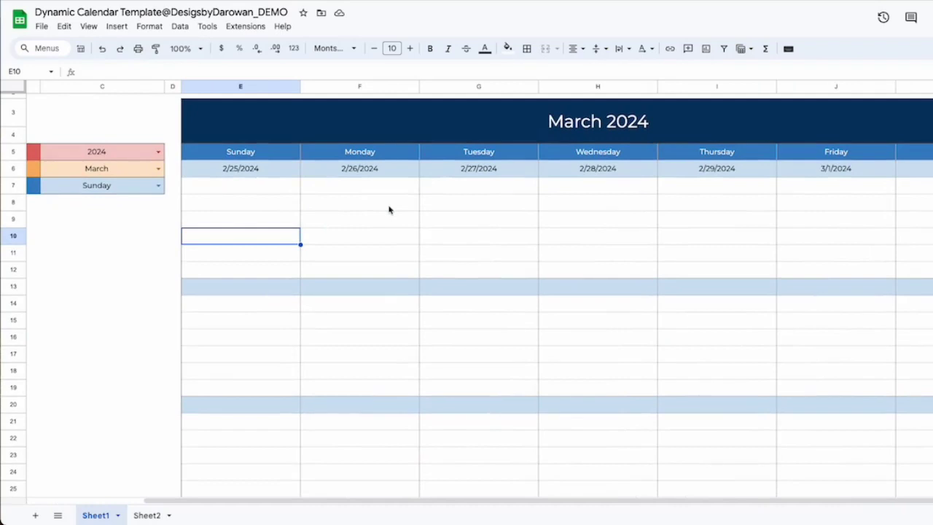
{"action": "left_click", "coordinate": [358, 226]}
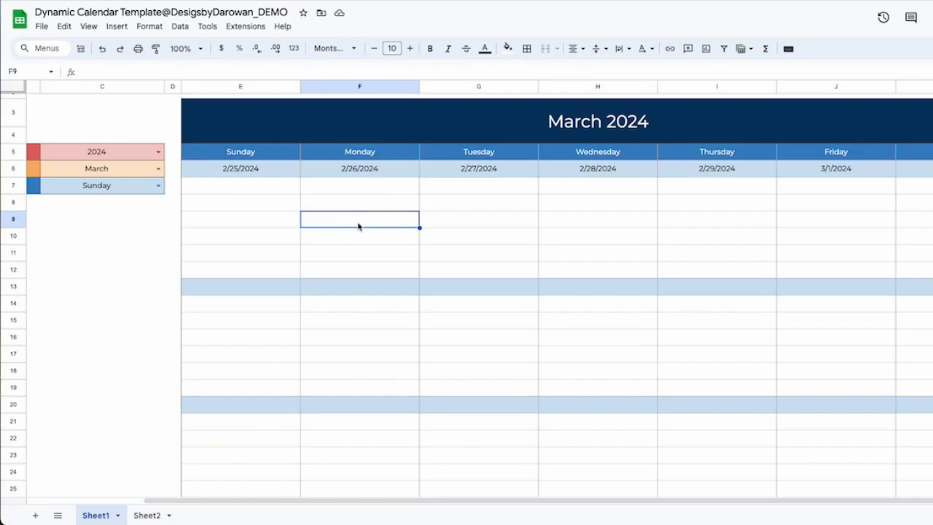
Switch to ChatGPT and review the prompt's condition for showing previous-month dates when the first date falls midweek.
{"action": "key", "text": "ctrl+Tab"}
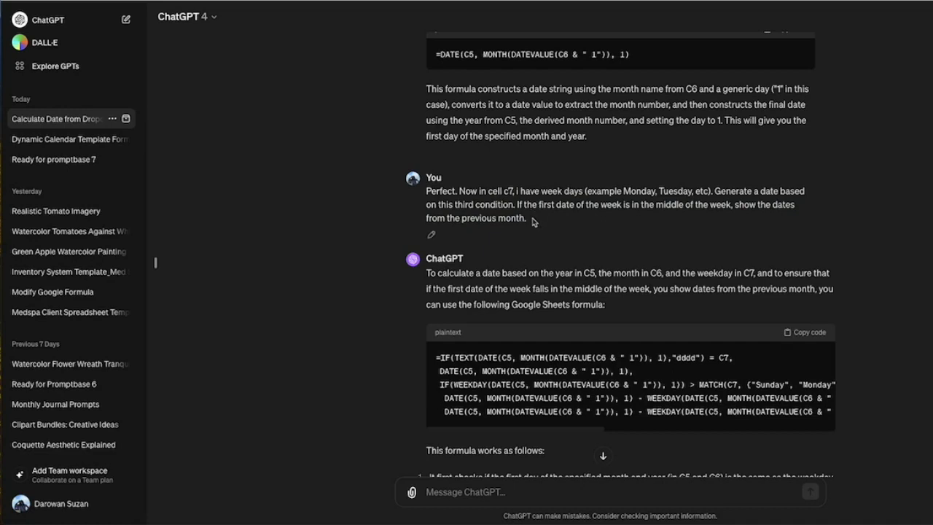
{"action": "left_click_drag", "start_coordinate": [530, 219], "coordinate": [517, 205]}
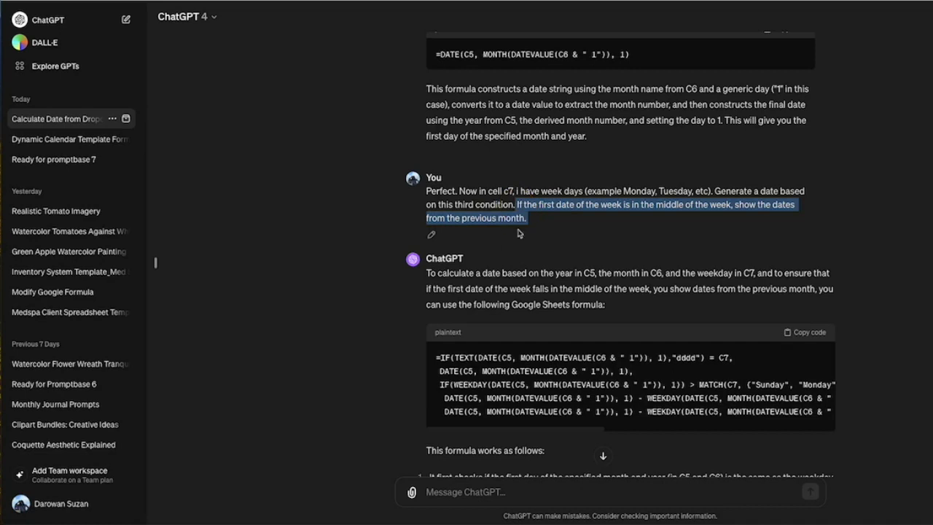
{"action": "left_click", "coordinate": [514, 236]}
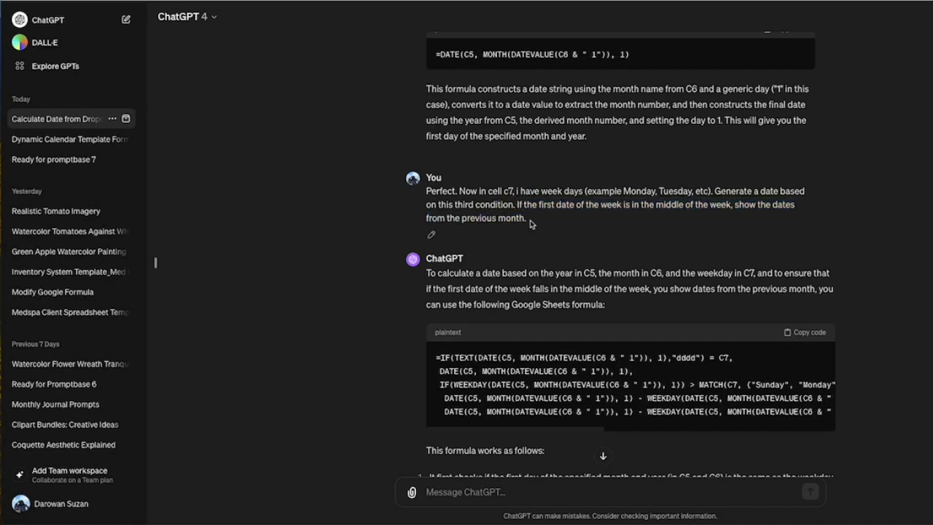
{"action": "left_click_drag", "start_coordinate": [529, 220], "coordinate": [517, 205]}
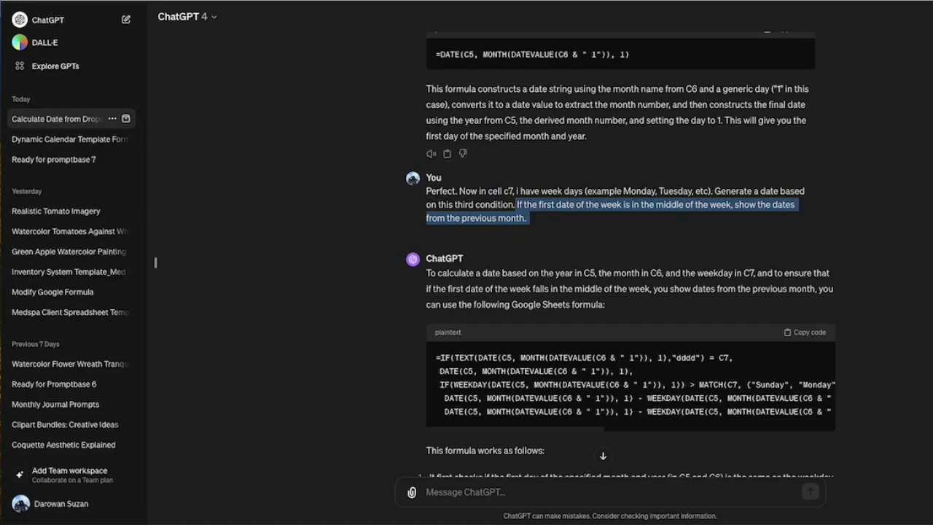
Return to the calendar sheet and choose the day-only custom date format (5) for the first week's dates, E6:K6.
{"action": "left_click", "coordinate": [238, 279]}
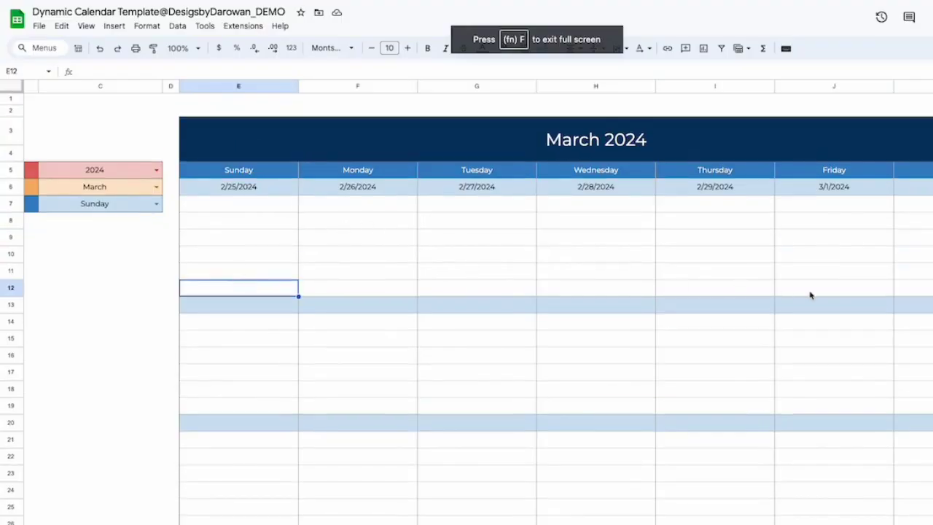
{"action": "scroll", "coordinate": [810, 294], "scroll_direction": "left", "scroll_amount": 5}
{"action": "scroll", "coordinate": [741, 283], "scroll_direction": "right", "scroll_amount": 2}
{"action": "scroll", "coordinate": [740, 283], "scroll_direction": "right", "scroll_amount": 2}
{"action": "left_click_drag", "start_coordinate": [225, 191], "coordinate": [911, 188]}
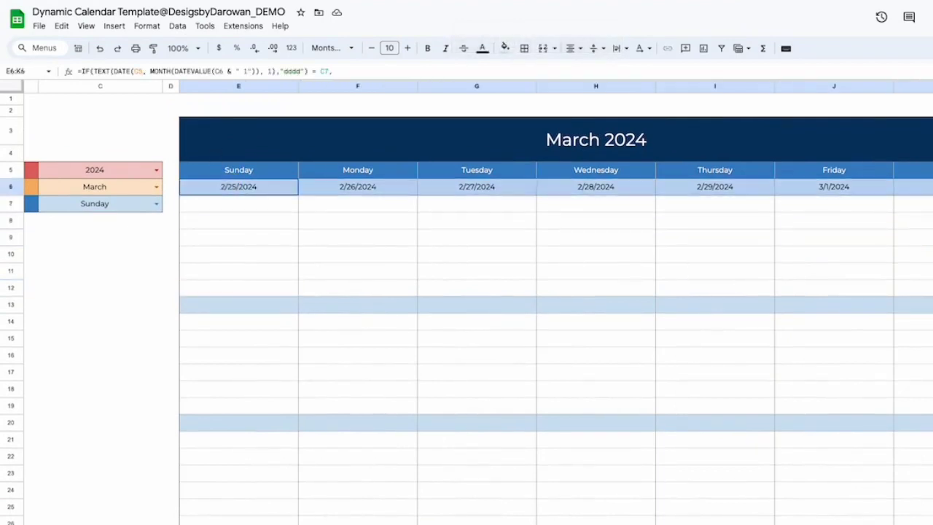
{"action": "left_click", "coordinate": [146, 27]}
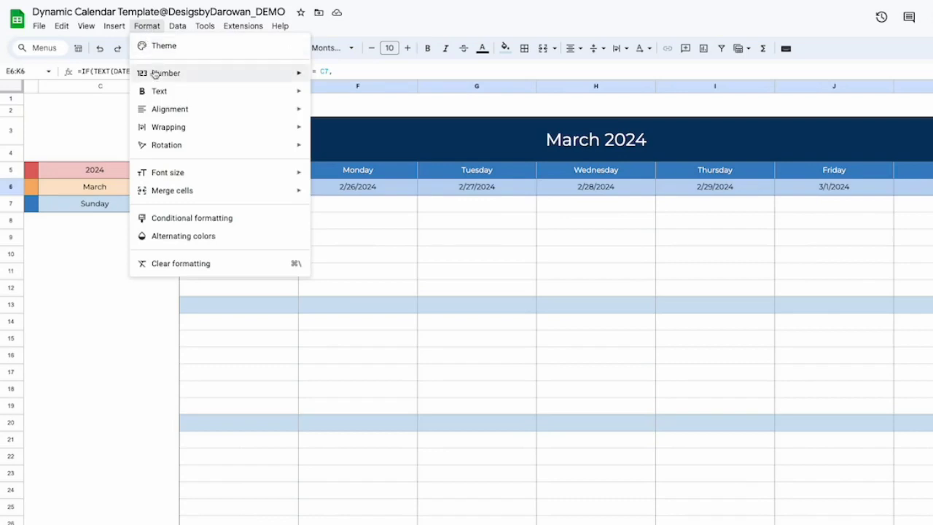
{"action": "mouse_move", "coordinate": [155, 74]}
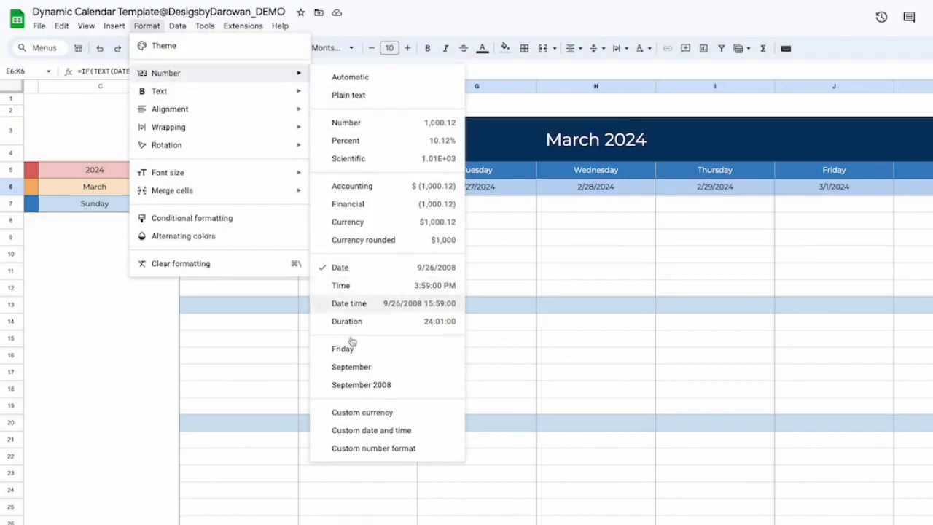
{"action": "left_click", "coordinate": [363, 435]}
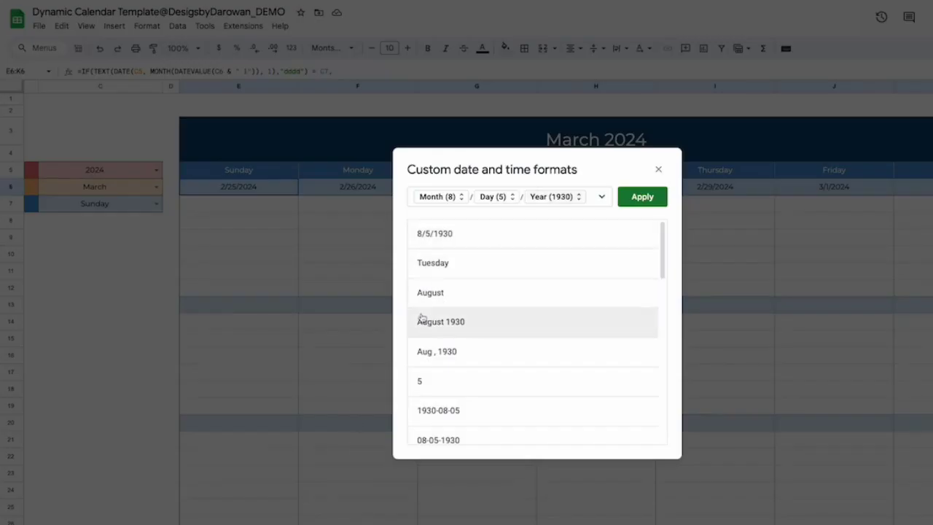
{"action": "left_click", "coordinate": [444, 388]}
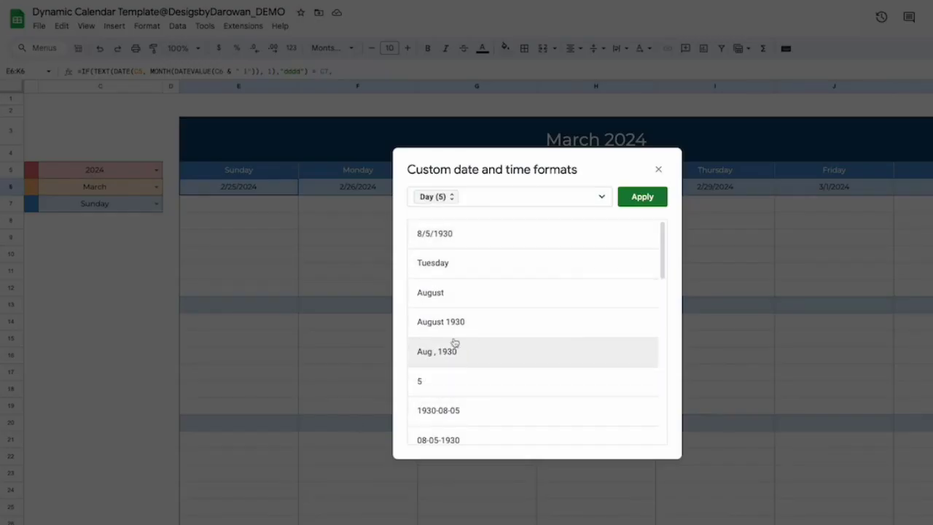
Try the full weekday format and the long format Tuesday, August 5, 1930, removing individual components from it.
{"action": "left_click", "coordinate": [461, 265]}
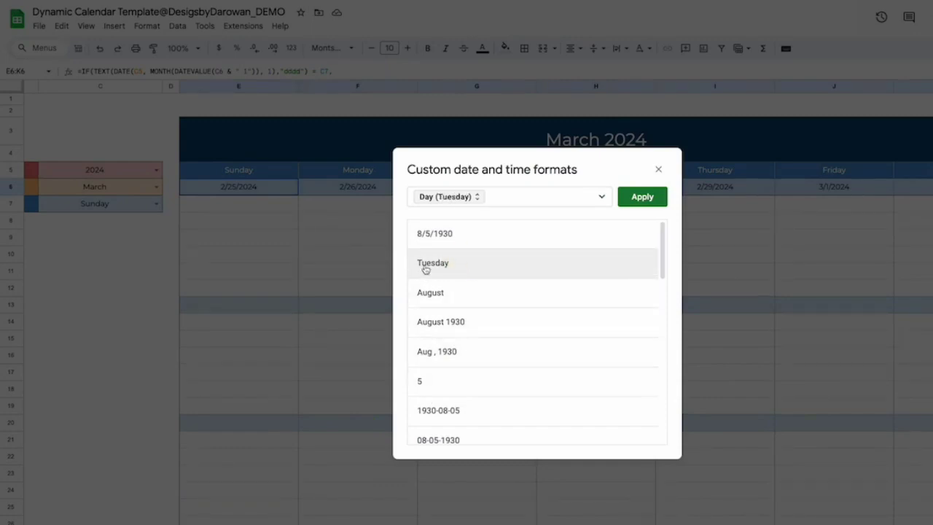
{"action": "scroll", "coordinate": [452, 384], "scroll_direction": "down", "scroll_amount": 8}
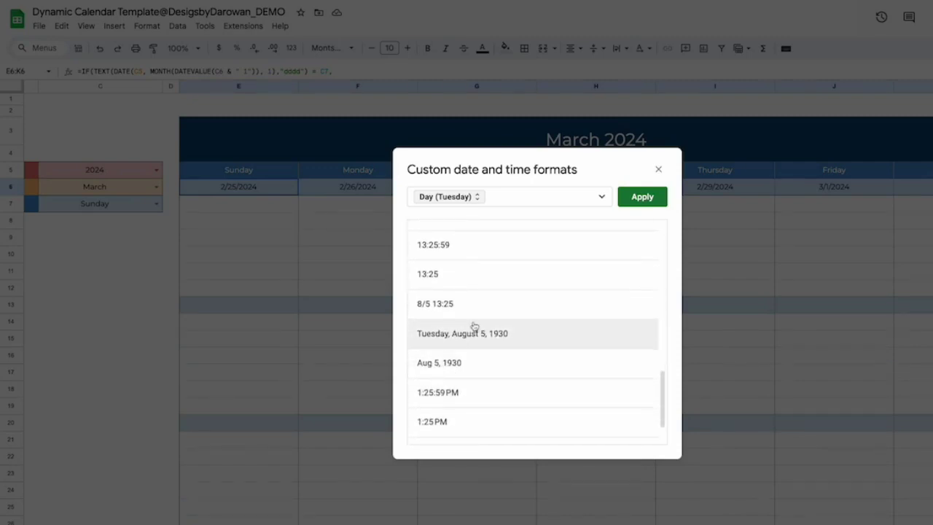
{"action": "left_click", "coordinate": [472, 332]}
{"action": "left_click", "coordinate": [445, 214]}
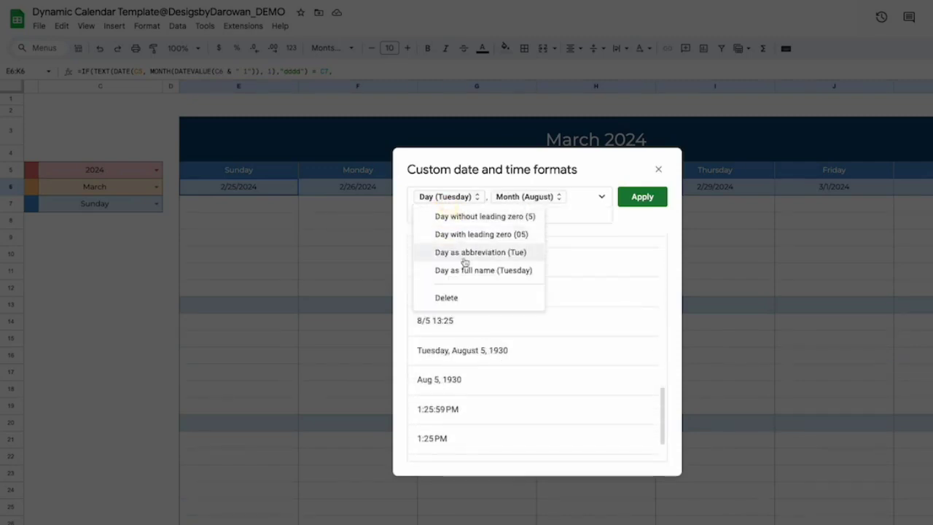
{"action": "left_click", "coordinate": [456, 298]}
{"action": "left_click", "coordinate": [441, 213]}
{"action": "left_click", "coordinate": [477, 245]}
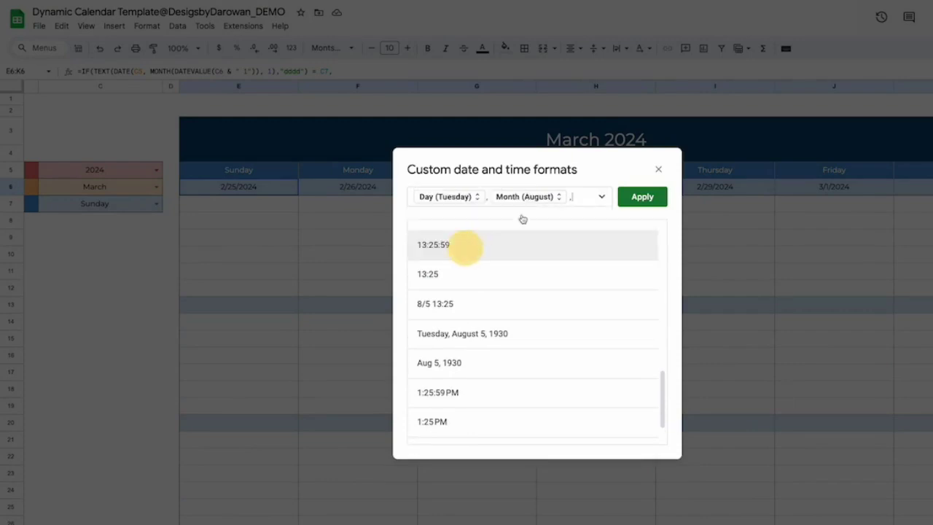
{"action": "left_click", "coordinate": [561, 199]}
{"action": "left_click", "coordinate": [546, 245]}
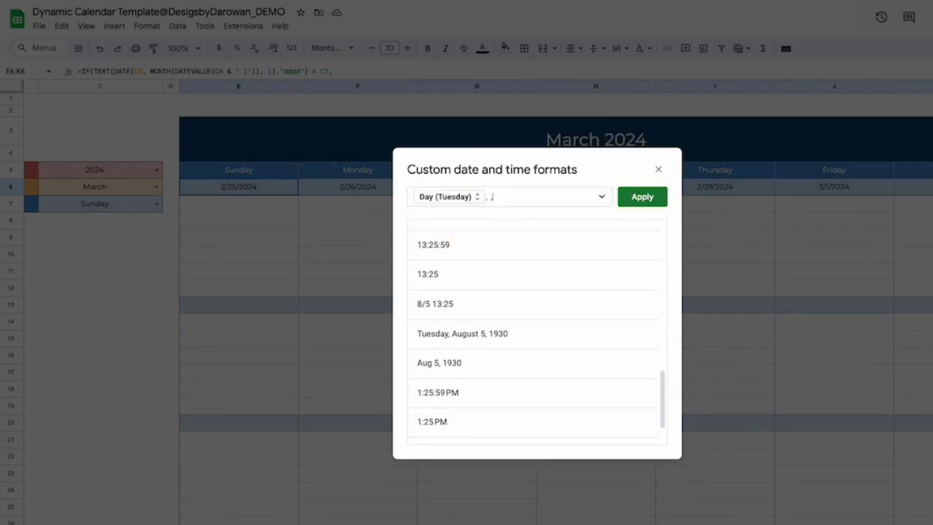
Reduce the custom date format to the day without leading zero (5) and apply it to E6:K6.
{"action": "key", "text": "BackSpace"}
{"action": "left_click", "coordinate": [467, 198]}
{"action": "left_click", "coordinate": [488, 146]}
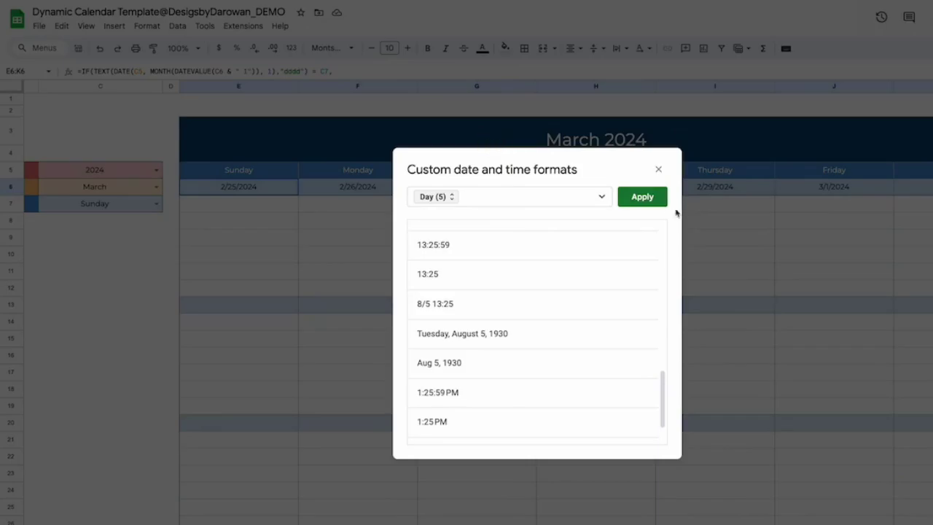
{"action": "left_click", "coordinate": [654, 202]}
{"action": "left_click", "coordinate": [361, 257]}
Set the first week's dates in E6:K6 to font size 9 and align them right.
{"action": "left_click_drag", "start_coordinate": [232, 191], "coordinate": [920, 188]}
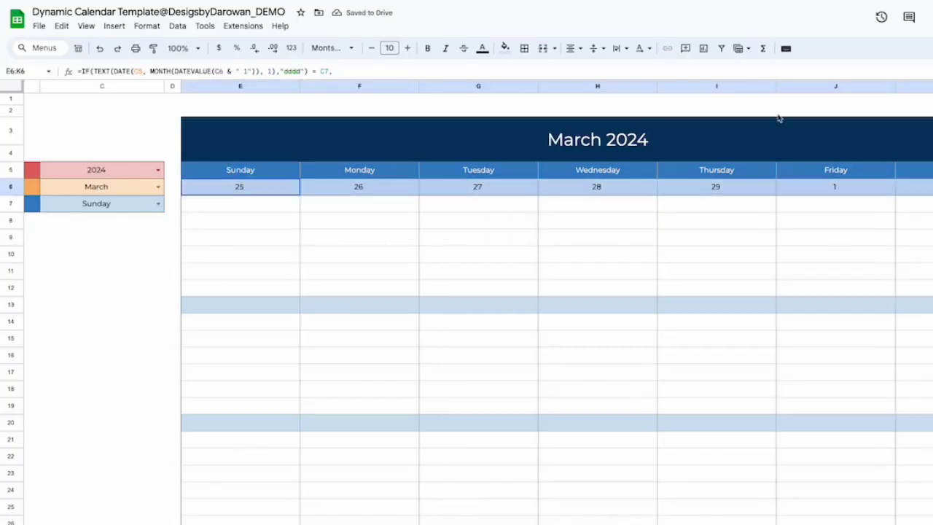
{"action": "left_click", "coordinate": [374, 48]}
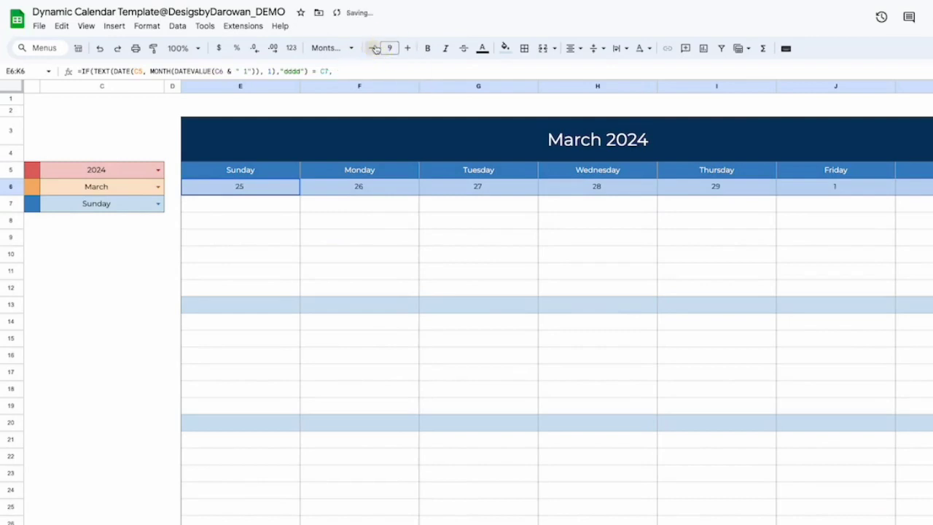
{"action": "left_click", "coordinate": [573, 49]}
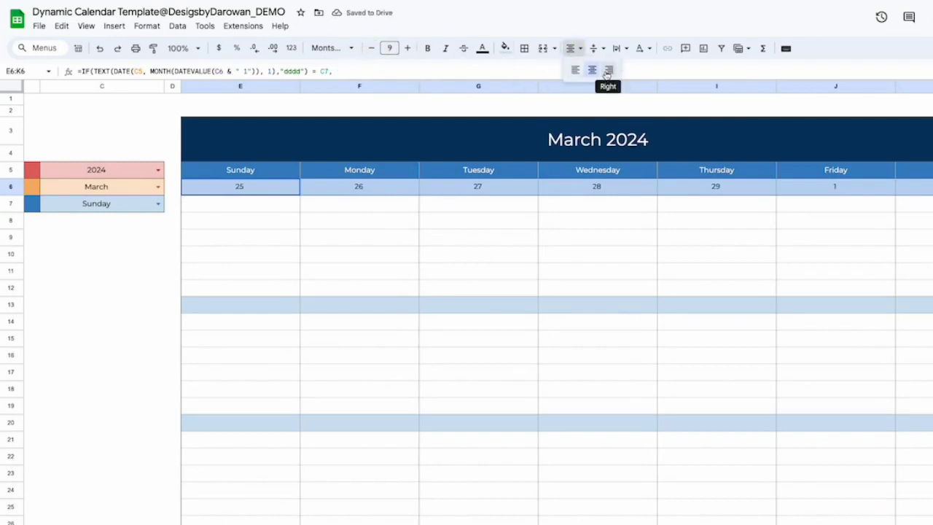
{"action": "left_click", "coordinate": [608, 70]}
{"action": "left_click", "coordinate": [408, 251]}
{"action": "left_click", "coordinate": [330, 289]}
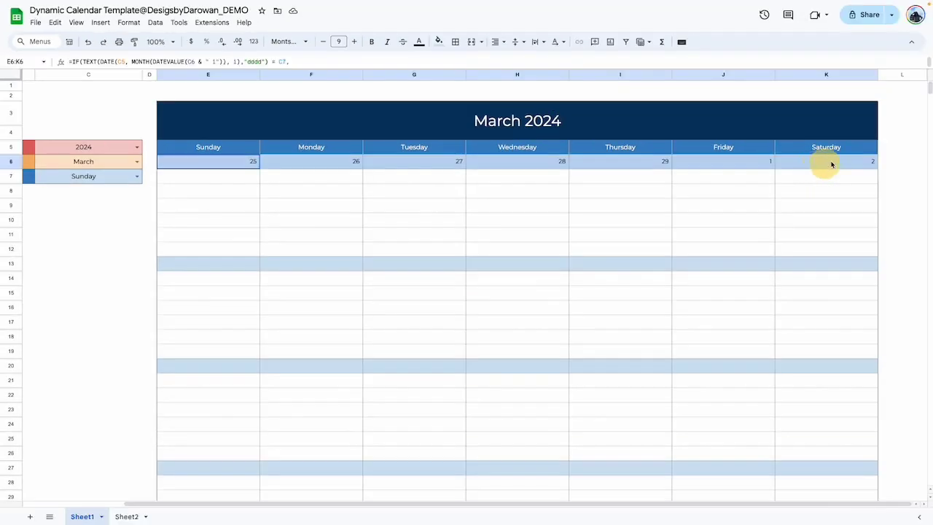
{"action": "left_click", "coordinate": [839, 160]}
Enter the formula =E6+7 in E13, the first date cell of the second week.
{"action": "left_click", "coordinate": [238, 304]}
{"action": "left_click", "coordinate": [216, 268]}
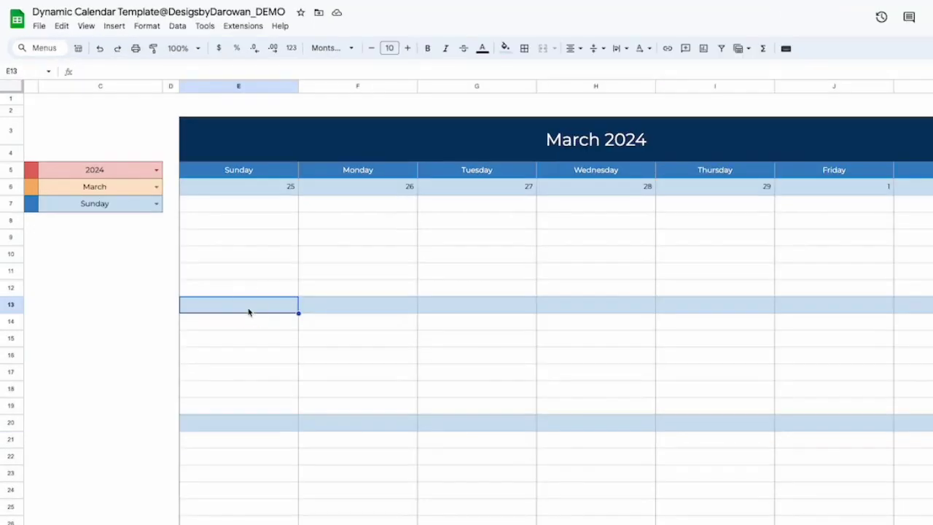
{"action": "type", "text": "="}
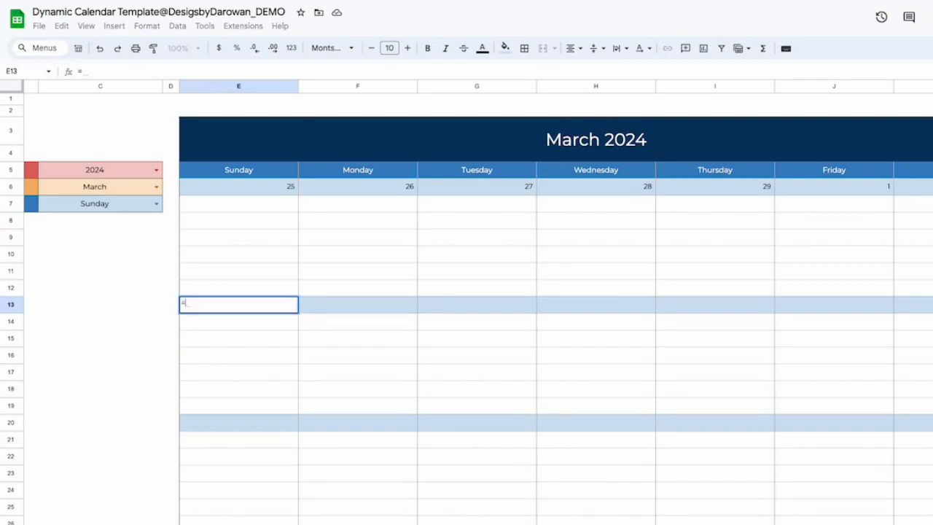
{"action": "left_click", "coordinate": [266, 189]}
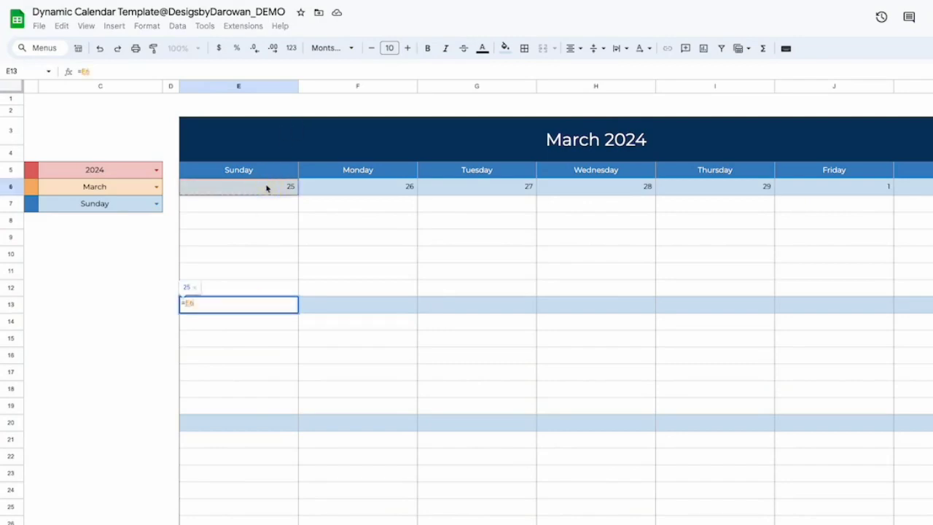
{"action": "type", "text": "+"}
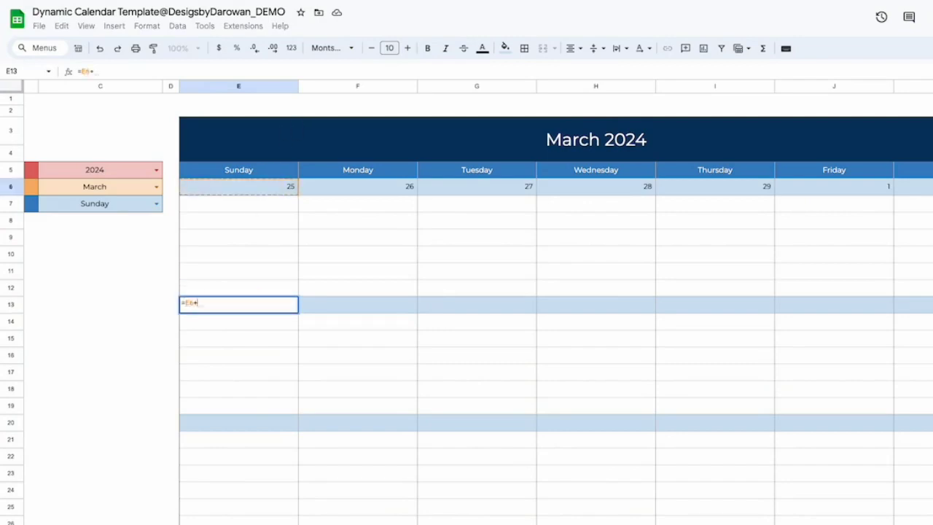
{"action": "type", "text": "7"}
{"action": "key", "text": "Return"}
Copy the E13 date formula into the rest of the second week, F13 through K13.
{"action": "left_click", "coordinate": [244, 305]}
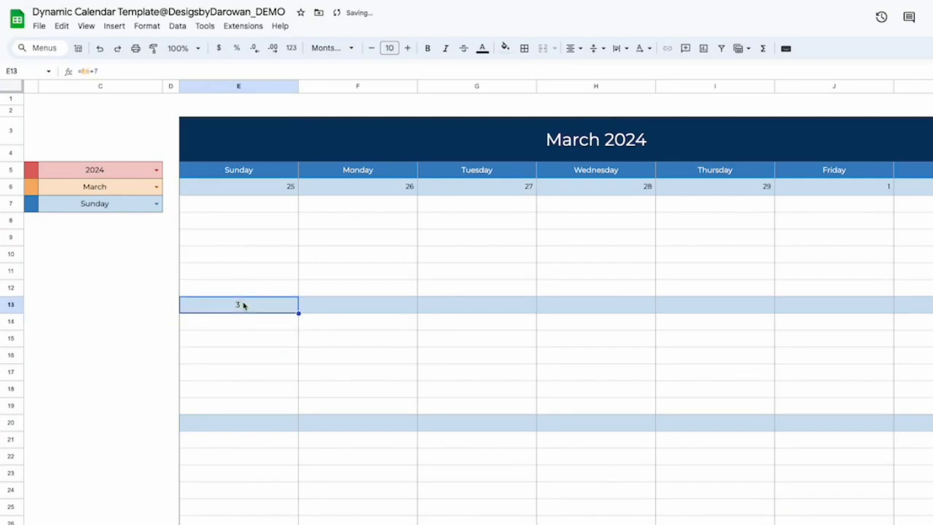
{"action": "key", "text": "ctrl+c"}
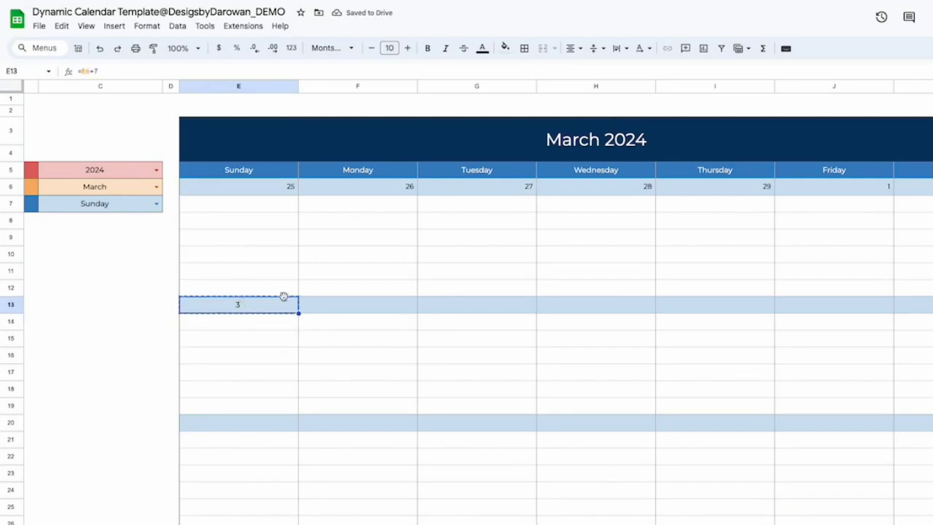
{"action": "left_click", "coordinate": [332, 312]}
{"action": "key", "text": "ctrl+v"}
{"action": "key", "text": "Right"}
{"action": "key", "text": "ctrl+v"}
{"action": "key", "text": "Right"}
{"action": "key", "text": "ctrl+v"}
{"action": "key", "text": "Right"}
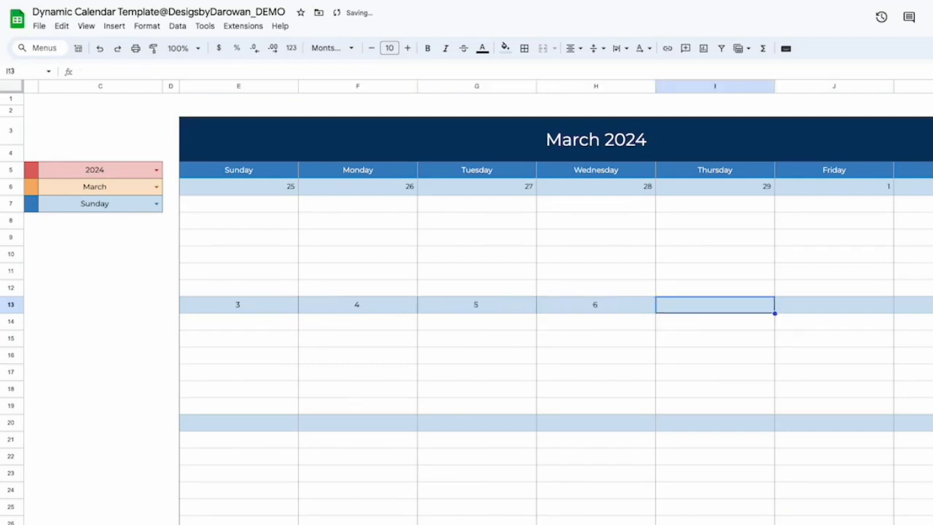
{"action": "key", "text": "ctrl+v"}
{"action": "key", "text": "Right"}
{"action": "key", "text": "ctrl+v"}
{"action": "key", "text": "Right"}
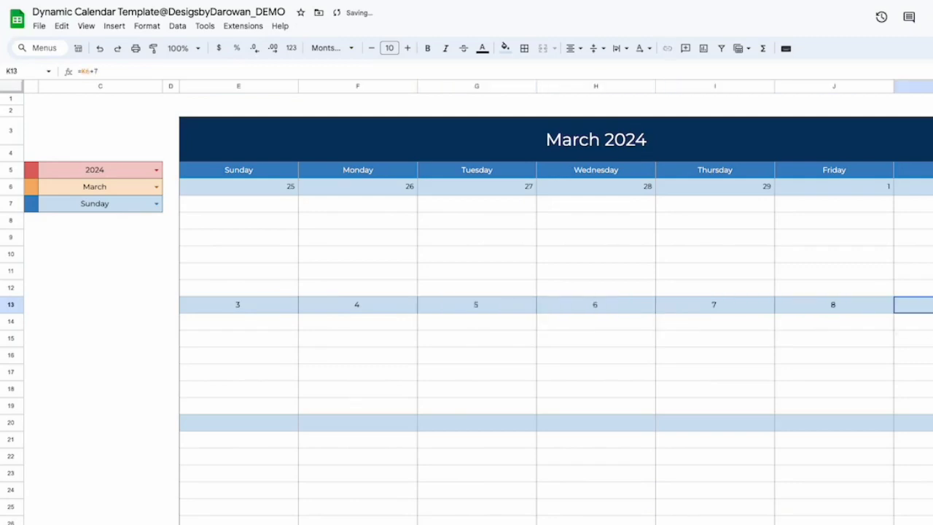
{"action": "left_click", "coordinate": [294, 375]}
{"action": "left_click", "coordinate": [390, 340]}
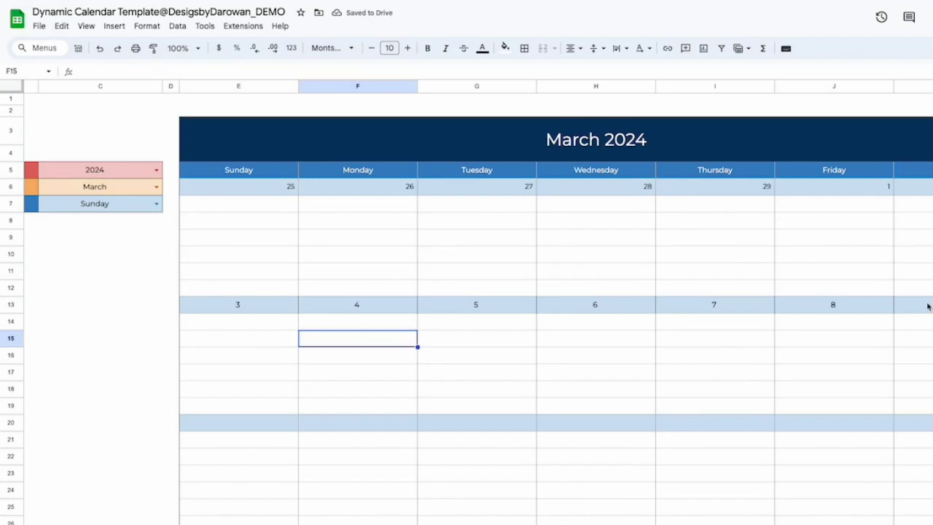
Copy the second week's date formulas E13:K13 into the third week's row starting at E20, and check the E20 formula.
{"action": "left_click", "coordinate": [268, 309]}
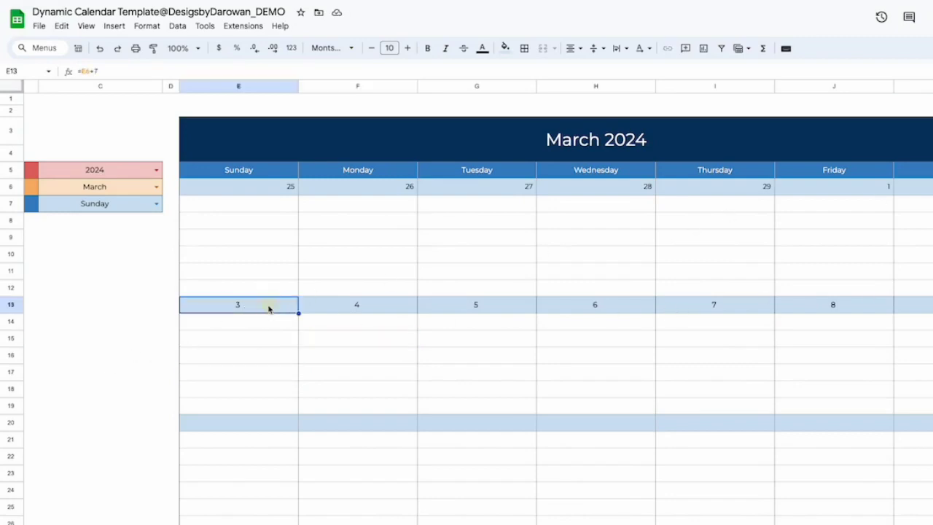
{"action": "left_click", "coordinate": [256, 377]}
{"action": "left_click_drag", "start_coordinate": [256, 308], "coordinate": [926, 316]}
{"action": "key", "text": "ctrl+c"}
{"action": "scroll", "coordinate": [578, 372], "scroll_direction": "down", "scroll_amount": 2}
{"action": "left_click", "coordinate": [238, 323]}
{"action": "key", "text": "ctrl+v"}
{"action": "left_click", "coordinate": [246, 390]}
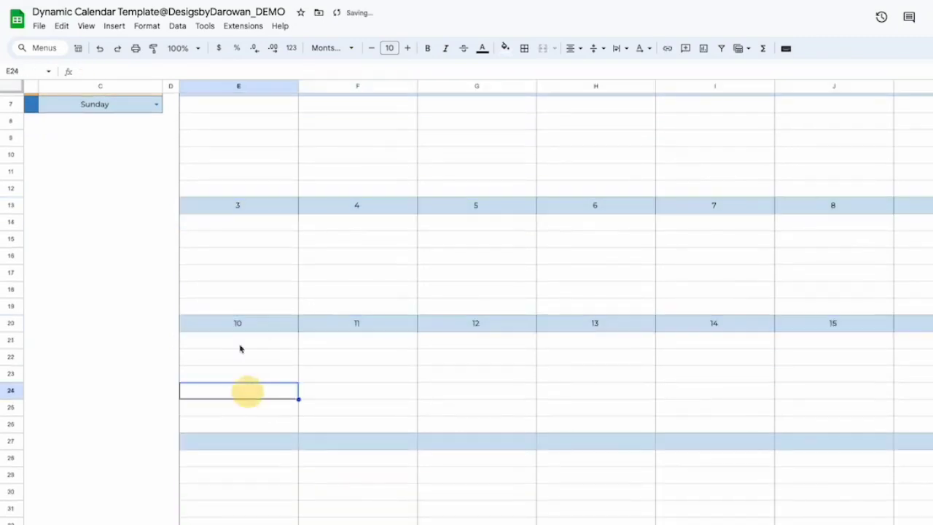
{"action": "double_click", "coordinate": [218, 327]}
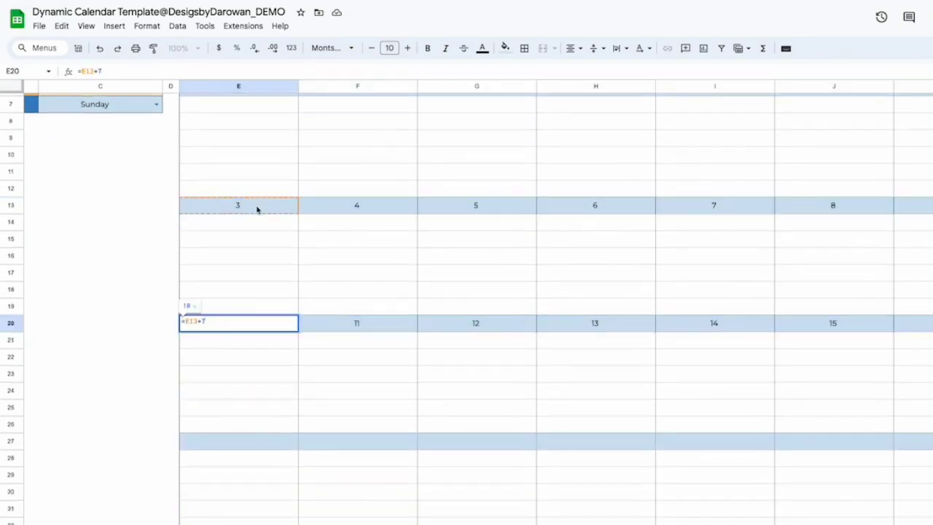
{"action": "key", "text": "Escape"}
Paste the second week's date formulas into the remaining week rows starting at E27, E34 and E41, and review the date grid.
{"action": "left_click", "coordinate": [221, 440]}
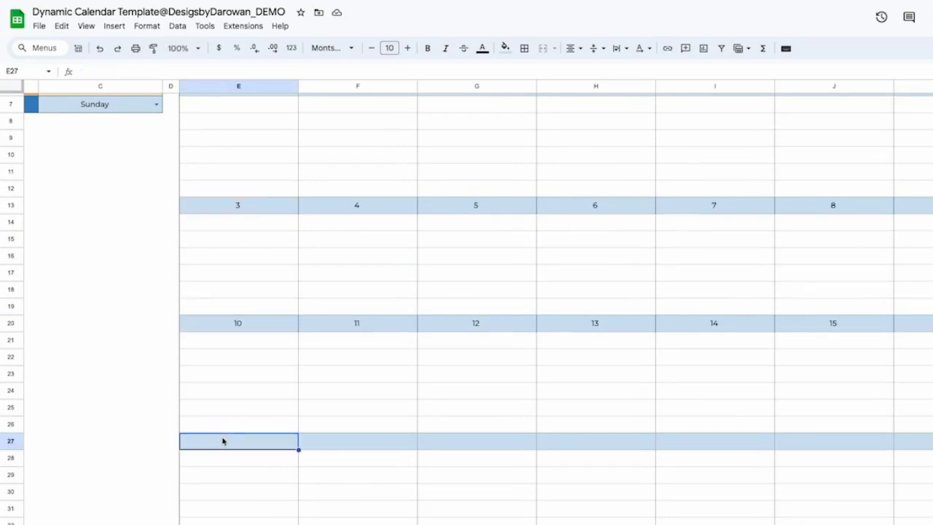
{"action": "key", "text": "ctrl+v"}
{"action": "scroll", "coordinate": [223, 440], "scroll_direction": "down", "scroll_amount": 4}
{"action": "left_click", "coordinate": [245, 358]}
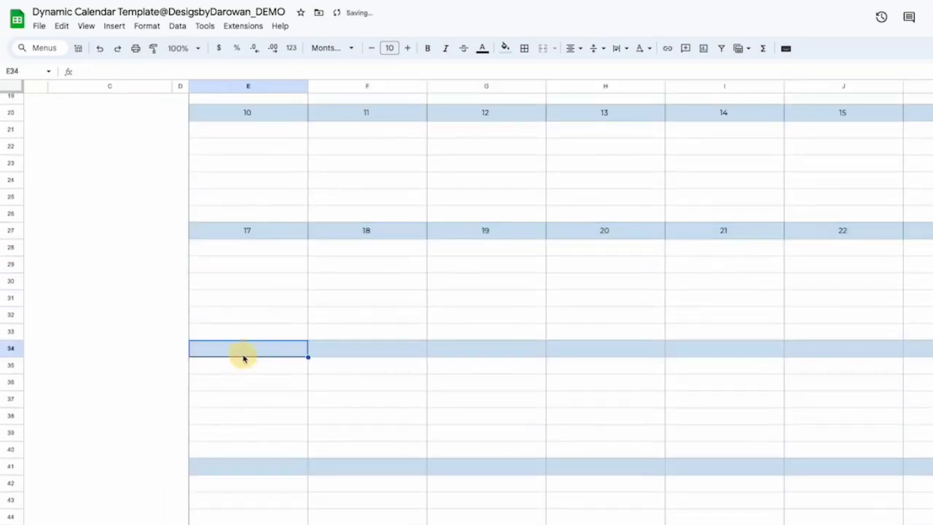
{"action": "key", "text": "ctrl+v"}
{"action": "left_click", "coordinate": [232, 470]}
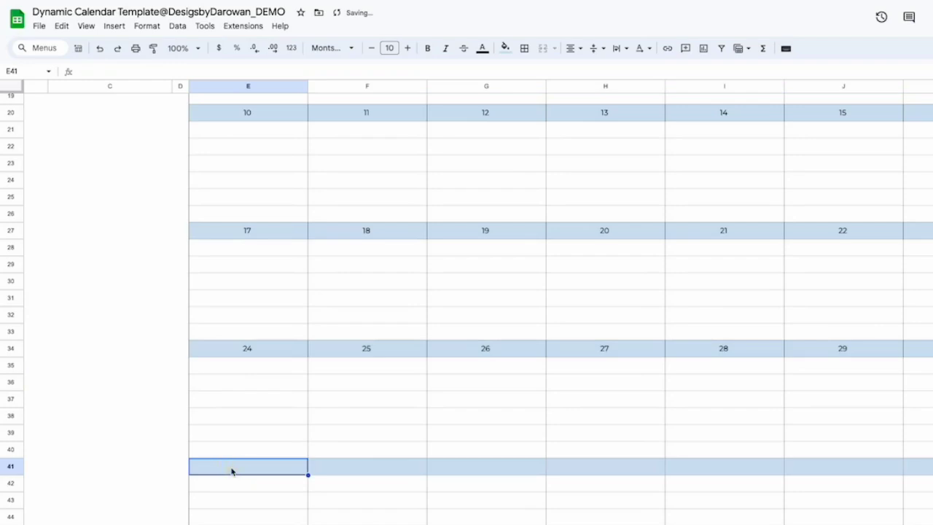
{"action": "key", "text": "ctrl+v"}
{"action": "left_click", "coordinate": [270, 401]}
{"action": "scroll", "coordinate": [271, 410], "scroll_direction": "up", "scroll_amount": 6}
{"action": "scroll", "coordinate": [272, 238], "scroll_direction": "down", "scroll_amount": 2}
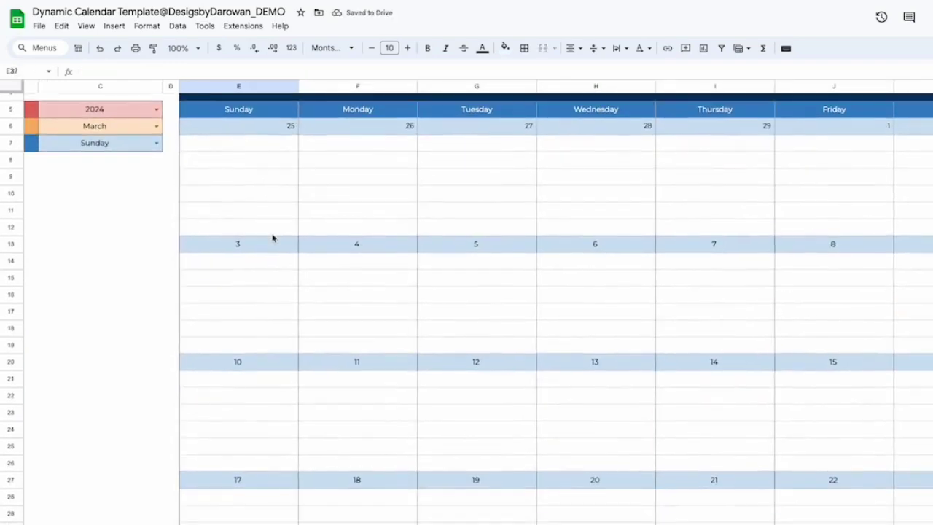
{"action": "scroll", "coordinate": [272, 238], "scroll_direction": "down", "scroll_amount": 5}
{"action": "scroll", "coordinate": [273, 240], "scroll_direction": "up", "scroll_amount": 4}
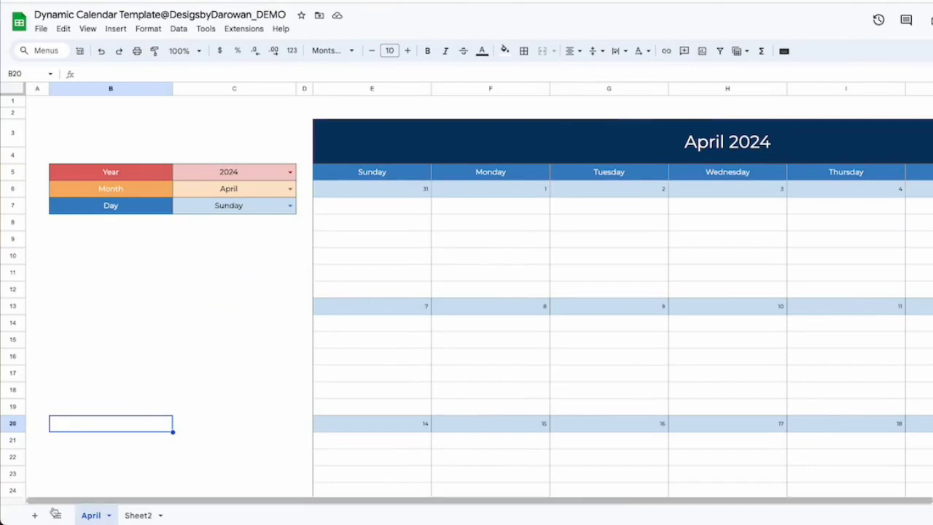
Duplicate the April sheet as May 2024 and set the copy's month dropdown to May.
{"action": "left_click", "coordinate": [108, 515]}
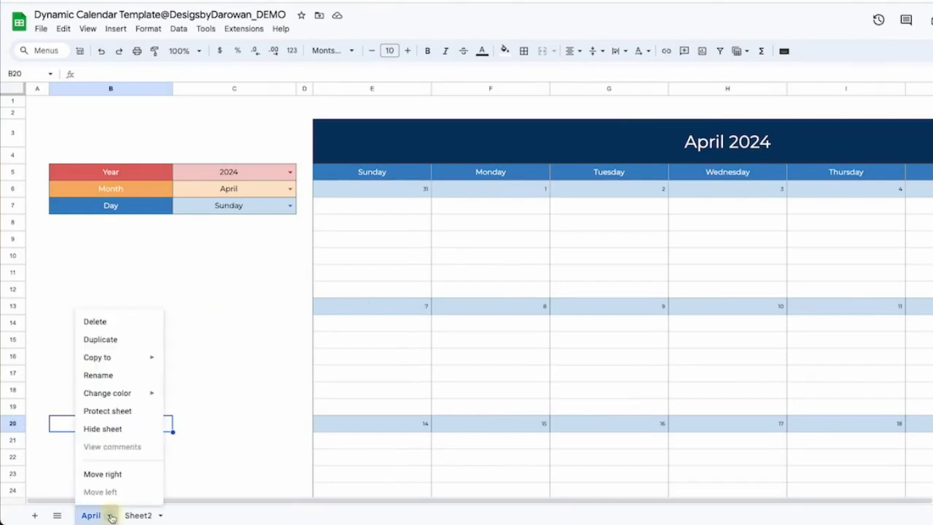
{"action": "left_click", "coordinate": [114, 341]}
{"action": "left_click", "coordinate": [198, 363]}
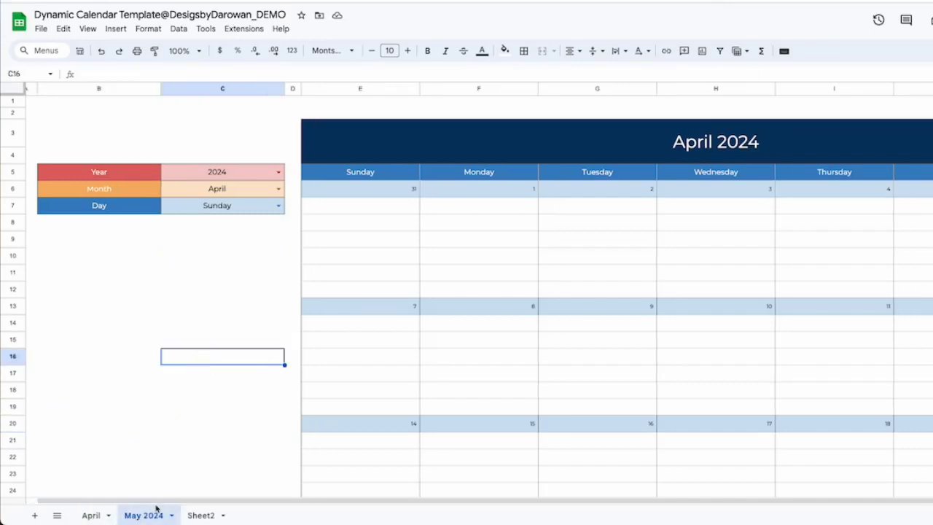
{"action": "left_click", "coordinate": [277, 188]}
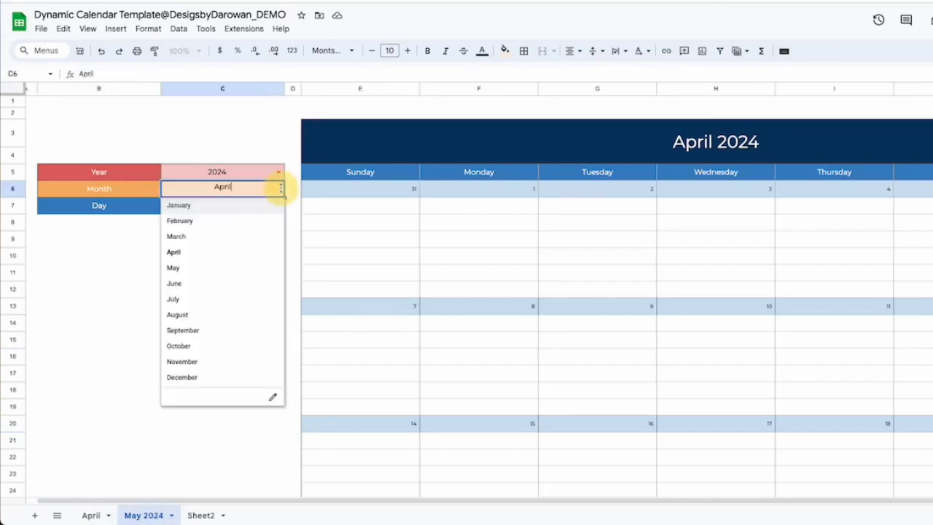
{"action": "left_click", "coordinate": [174, 268]}
{"action": "left_click", "coordinate": [219, 306]}
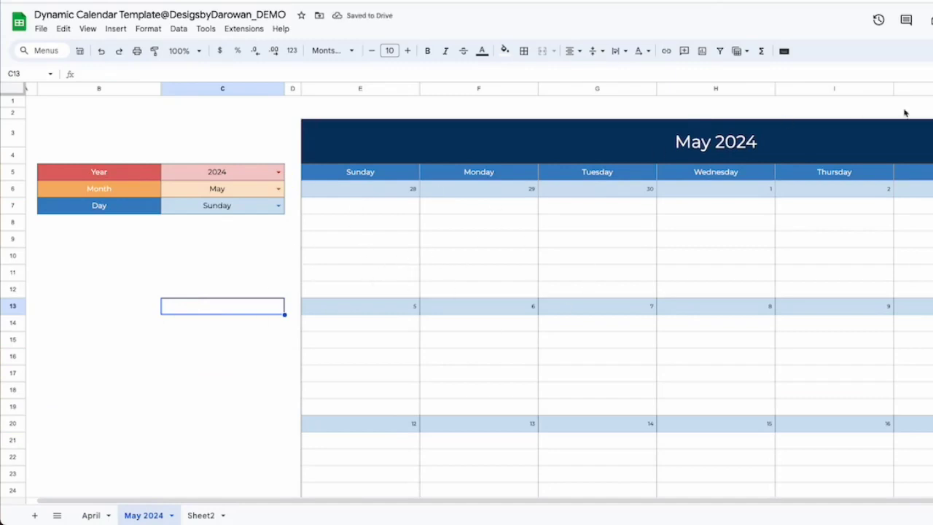
Check the title formula on the May 2024 sheet and compare the sheet with April.
{"action": "left_click", "coordinate": [744, 146]}
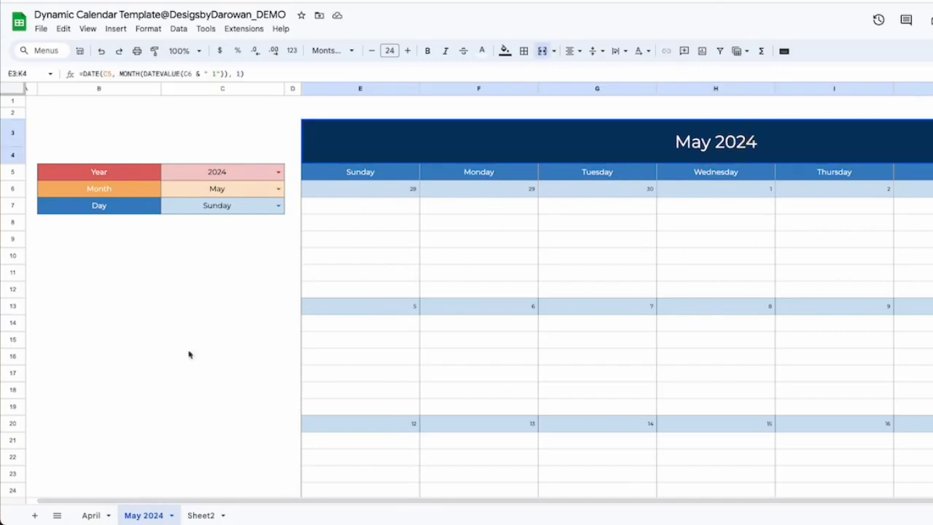
{"action": "left_click", "coordinate": [90, 515]}
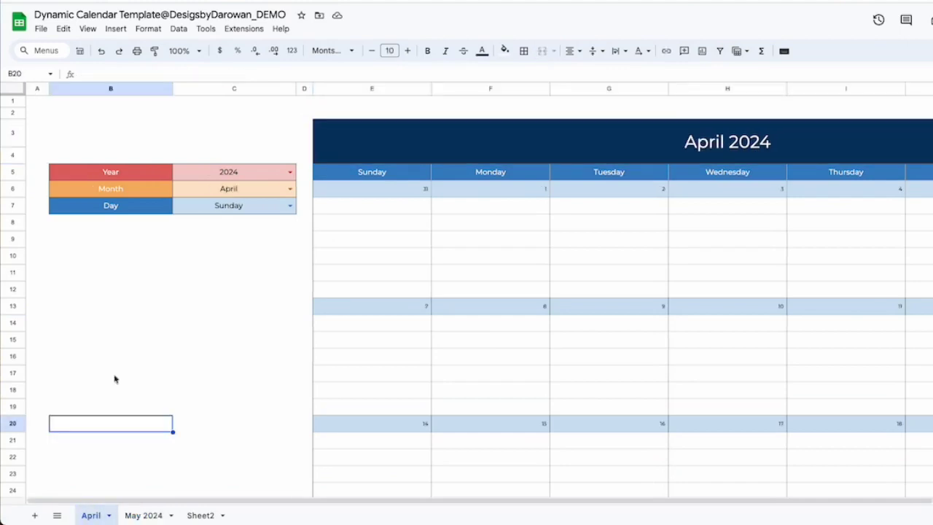
{"action": "left_click", "coordinate": [216, 326]}
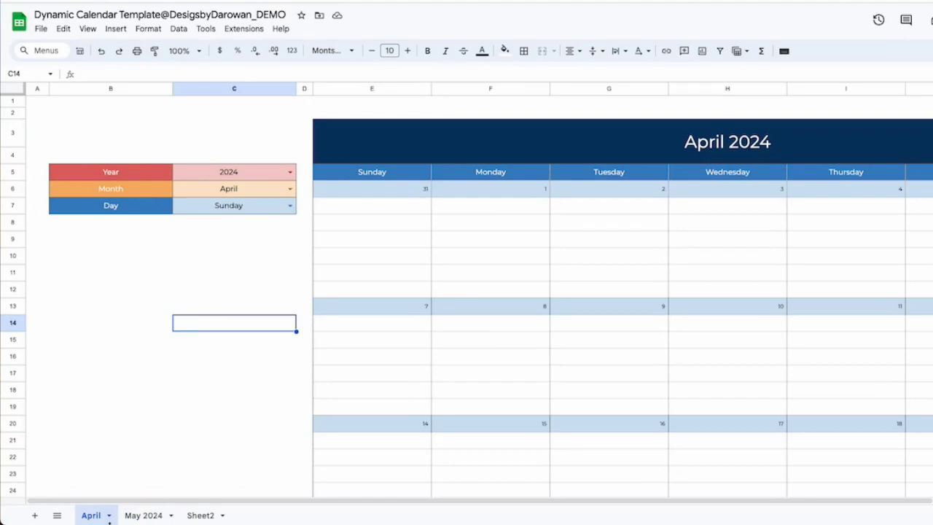
Set the year dropdown on the May 2024 sheet to 2025 to test the calendar.
{"action": "left_click", "coordinate": [142, 516]}
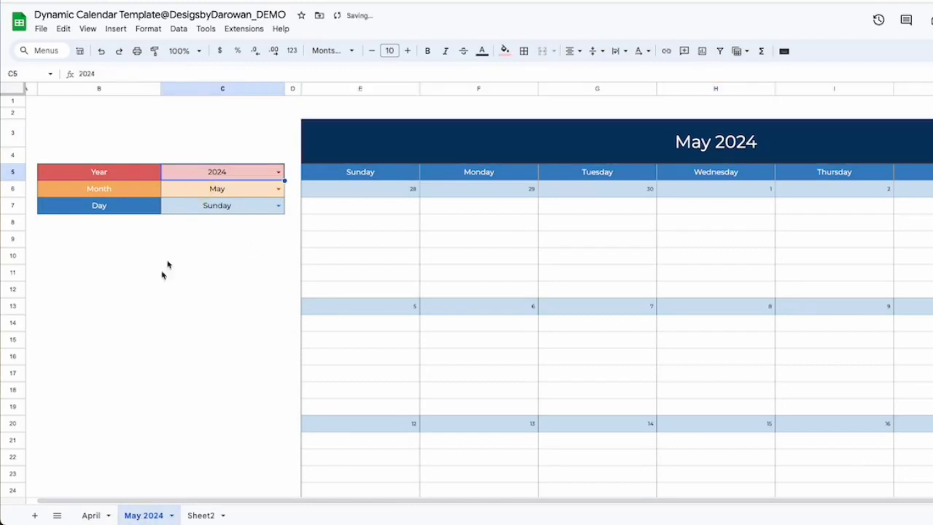
{"action": "left_click", "coordinate": [279, 173]}
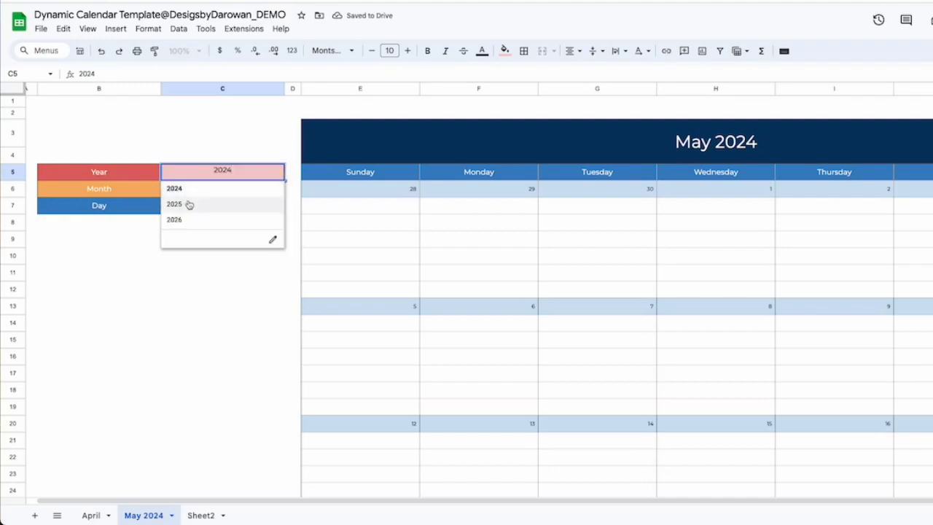
{"action": "left_click", "coordinate": [187, 204]}
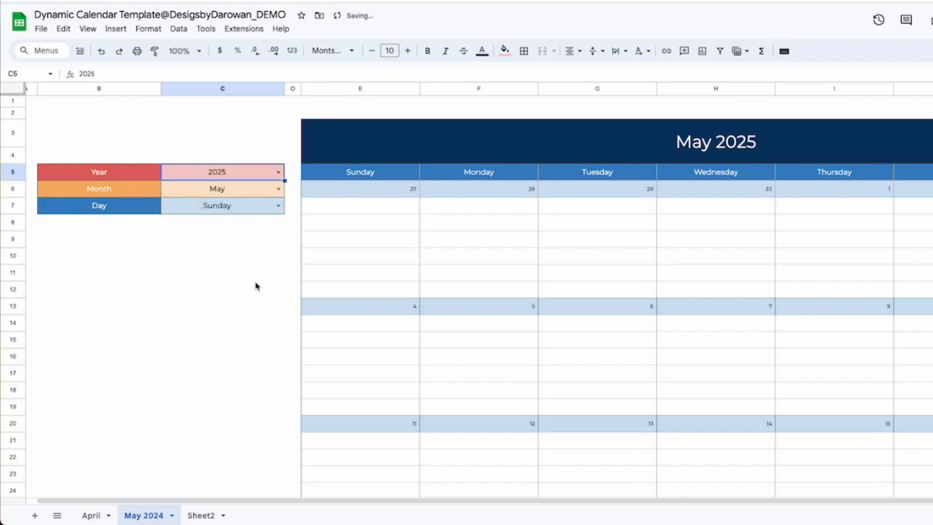
{"action": "left_click", "coordinate": [233, 323]}
{"action": "left_click", "coordinate": [395, 234]}
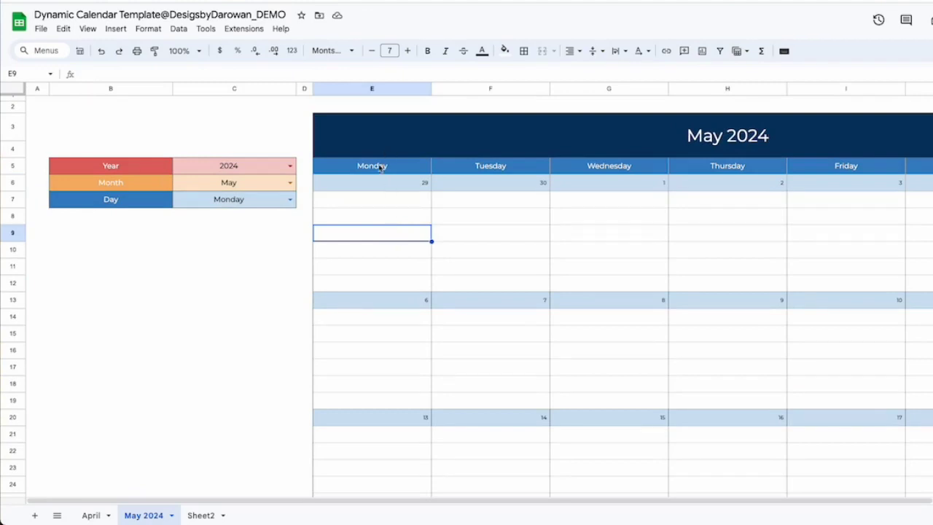
Examine the full formula behind the first calendar date in E6.
{"action": "left_click", "coordinate": [371, 189]}
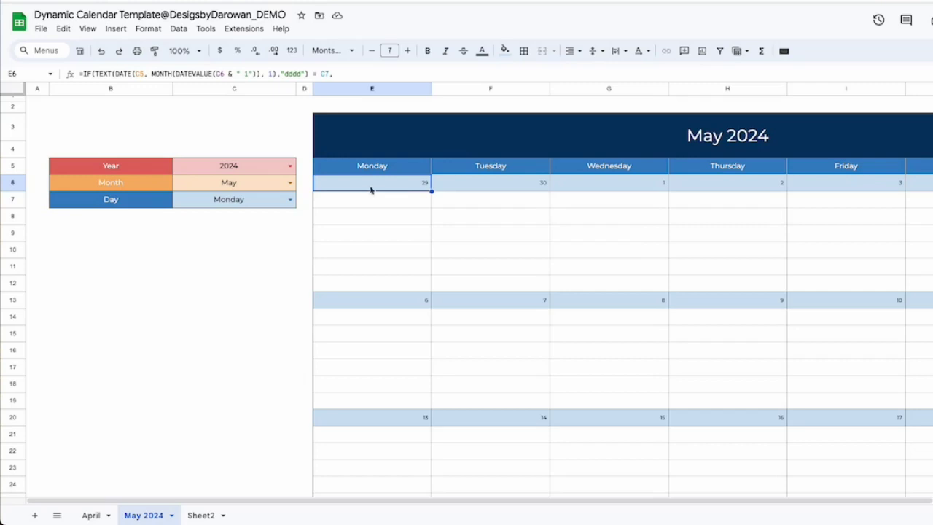
{"action": "left_click", "coordinate": [239, 73]}
{"action": "triple_click", "coordinate": [239, 74]}
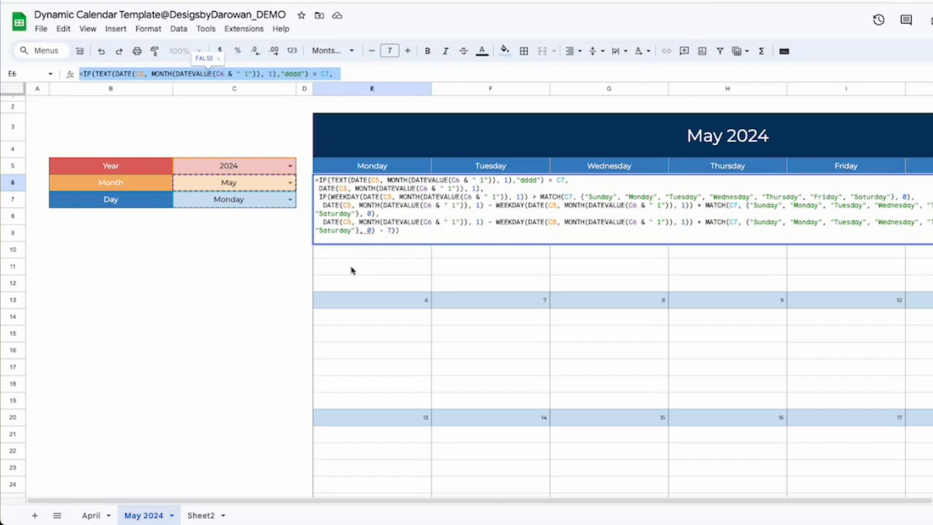
{"action": "key", "text": "Escape"}
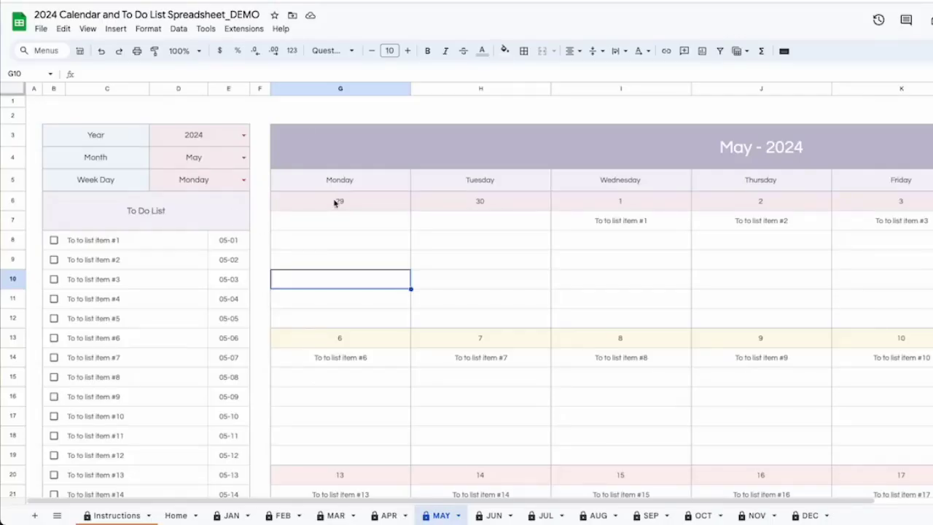
Examine the first-date, title and weekday formulas on the MAY sheet of the 2024 Calendar and To Do List spreadsheet.
{"action": "double_click", "coordinate": [336, 205]}
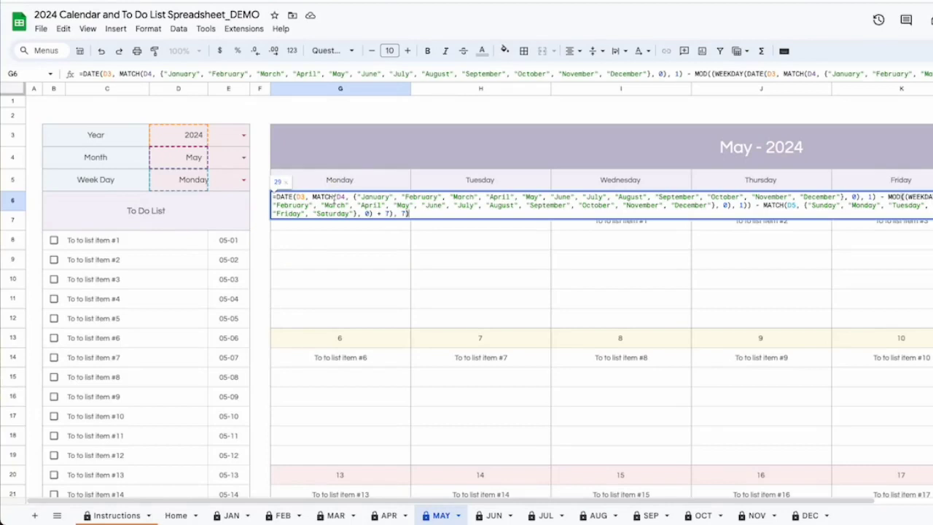
{"action": "left_click", "coordinate": [325, 269]}
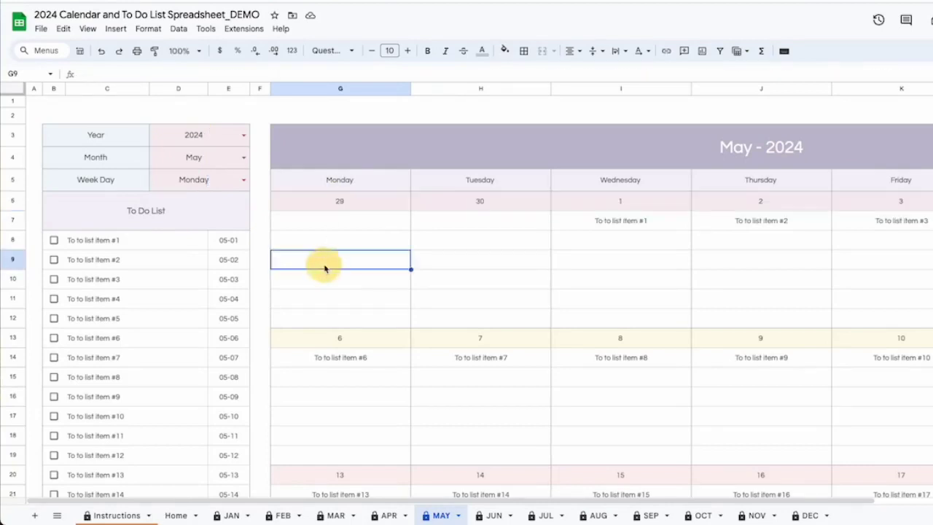
{"action": "left_click", "coordinate": [564, 157]}
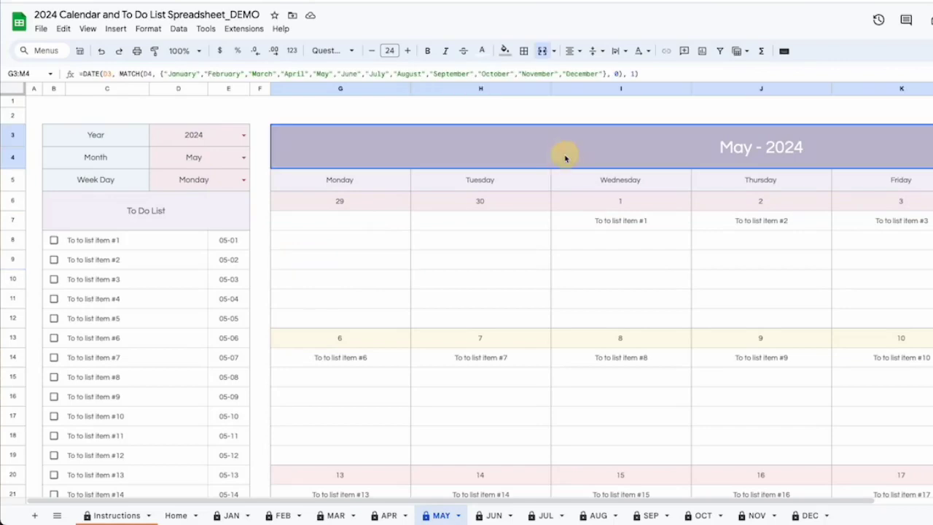
{"action": "left_click", "coordinate": [340, 183]}
{"action": "left_click", "coordinate": [343, 205]}
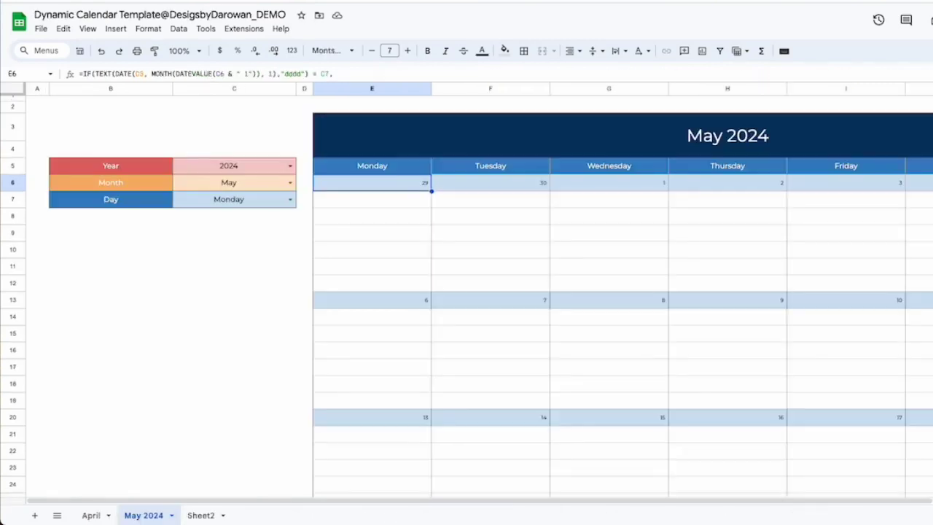
Review the title, first weekday and first date formulas on the May 2024 sheet and look over its date grid.
{"action": "left_click", "coordinate": [380, 238]}
{"action": "left_click", "coordinate": [658, 136]}
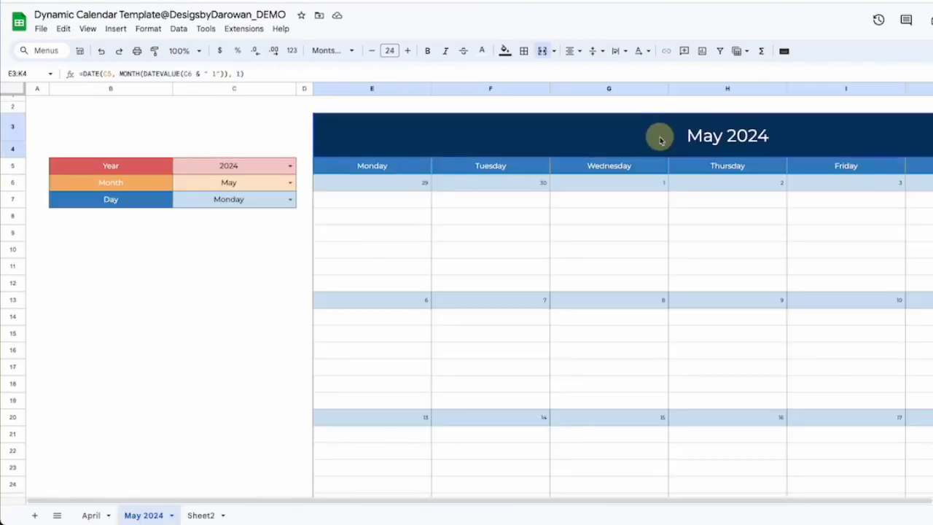
{"action": "left_click", "coordinate": [392, 164]}
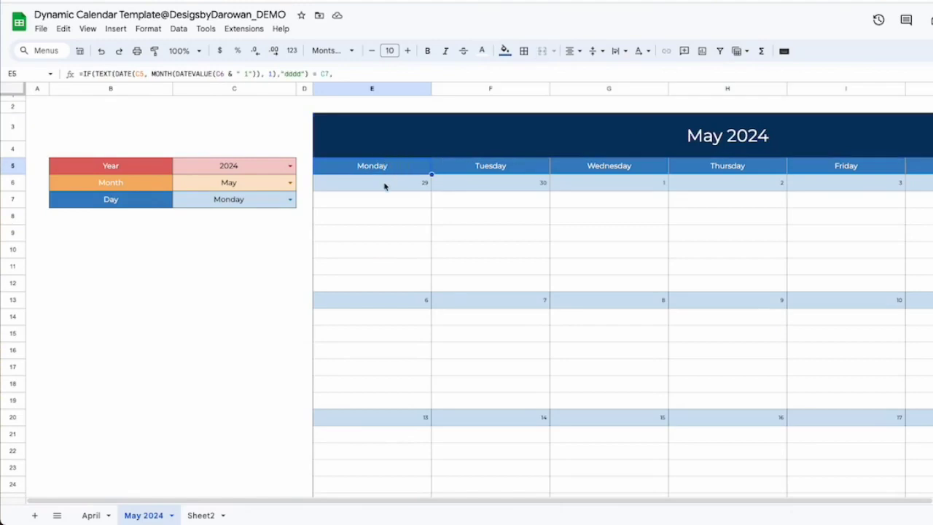
{"action": "left_click", "coordinate": [385, 185]}
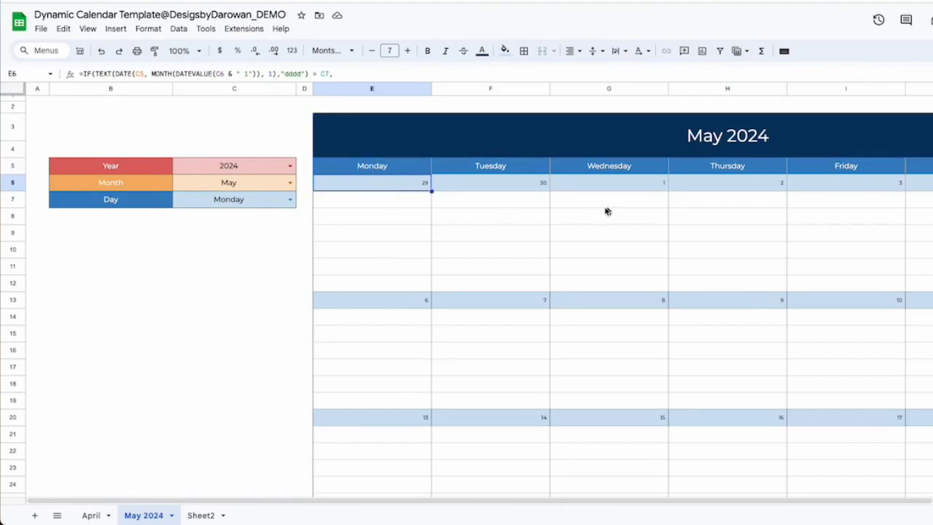
{"action": "scroll", "coordinate": [439, 257], "scroll_direction": "down", "scroll_amount": 7}
{"action": "scroll", "coordinate": [439, 258], "scroll_direction": "up", "scroll_amount": 7}
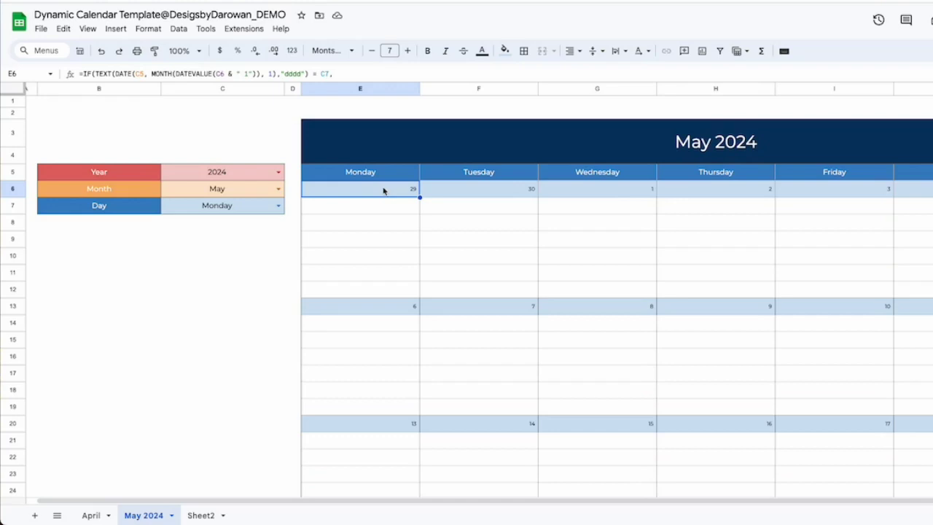
{"action": "key", "text": "ctrl+super+f"}
{"action": "left_click", "coordinate": [218, 339]}
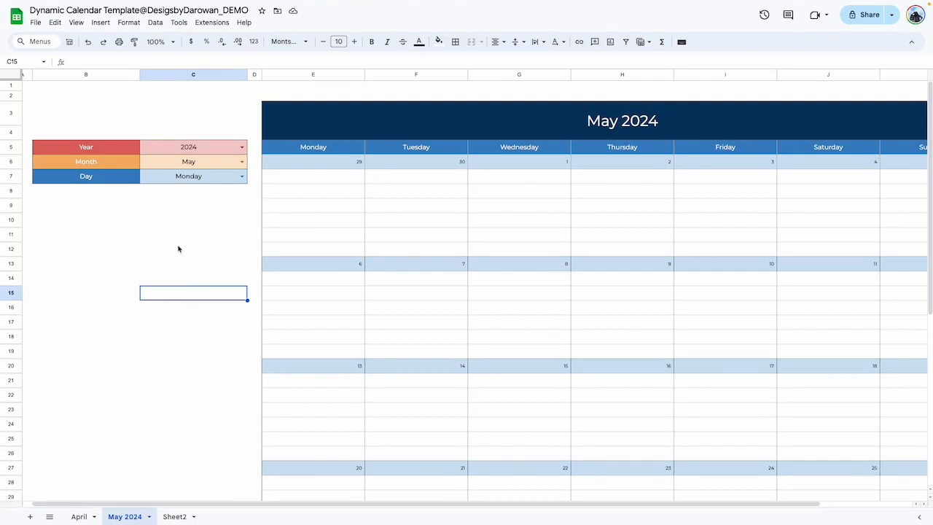
Switch to ChatGPT and review the prompts and generated date formulas in the conversation.
{"action": "key", "text": "super+Tab"}
{"action": "scroll", "coordinate": [255, 262], "scroll_direction": "up", "scroll_amount": 5}
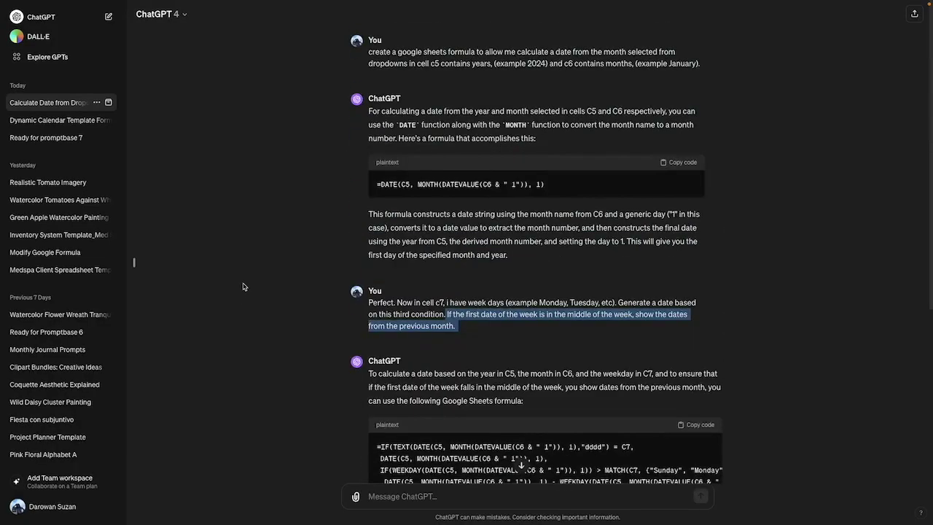
{"action": "scroll", "coordinate": [263, 246], "scroll_direction": "down", "scroll_amount": 4}
{"action": "scroll", "coordinate": [328, 205], "scroll_direction": "up", "scroll_amount": 4}
Switch to the 2024 Calendar and To Do List spreadsheet and select the seventh to-do item in C14 on the MAY sheet.
{"action": "key", "text": "ctrl+Tab"}
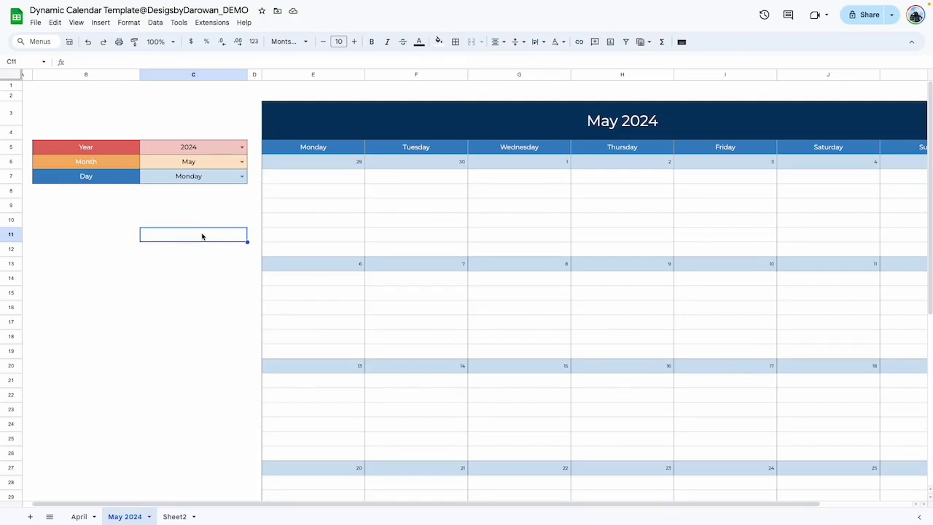
{"action": "key", "text": "ctrl+Tab"}
{"action": "left_click", "coordinate": [146, 313]}
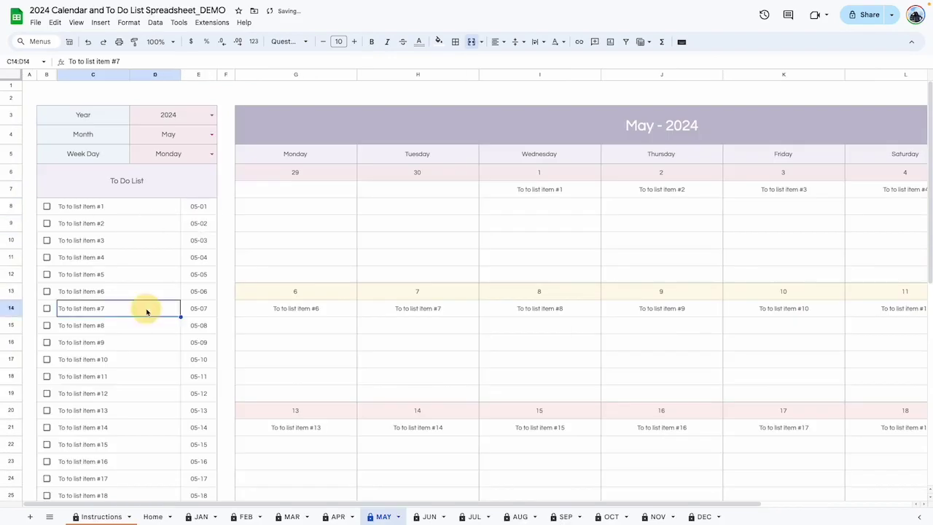